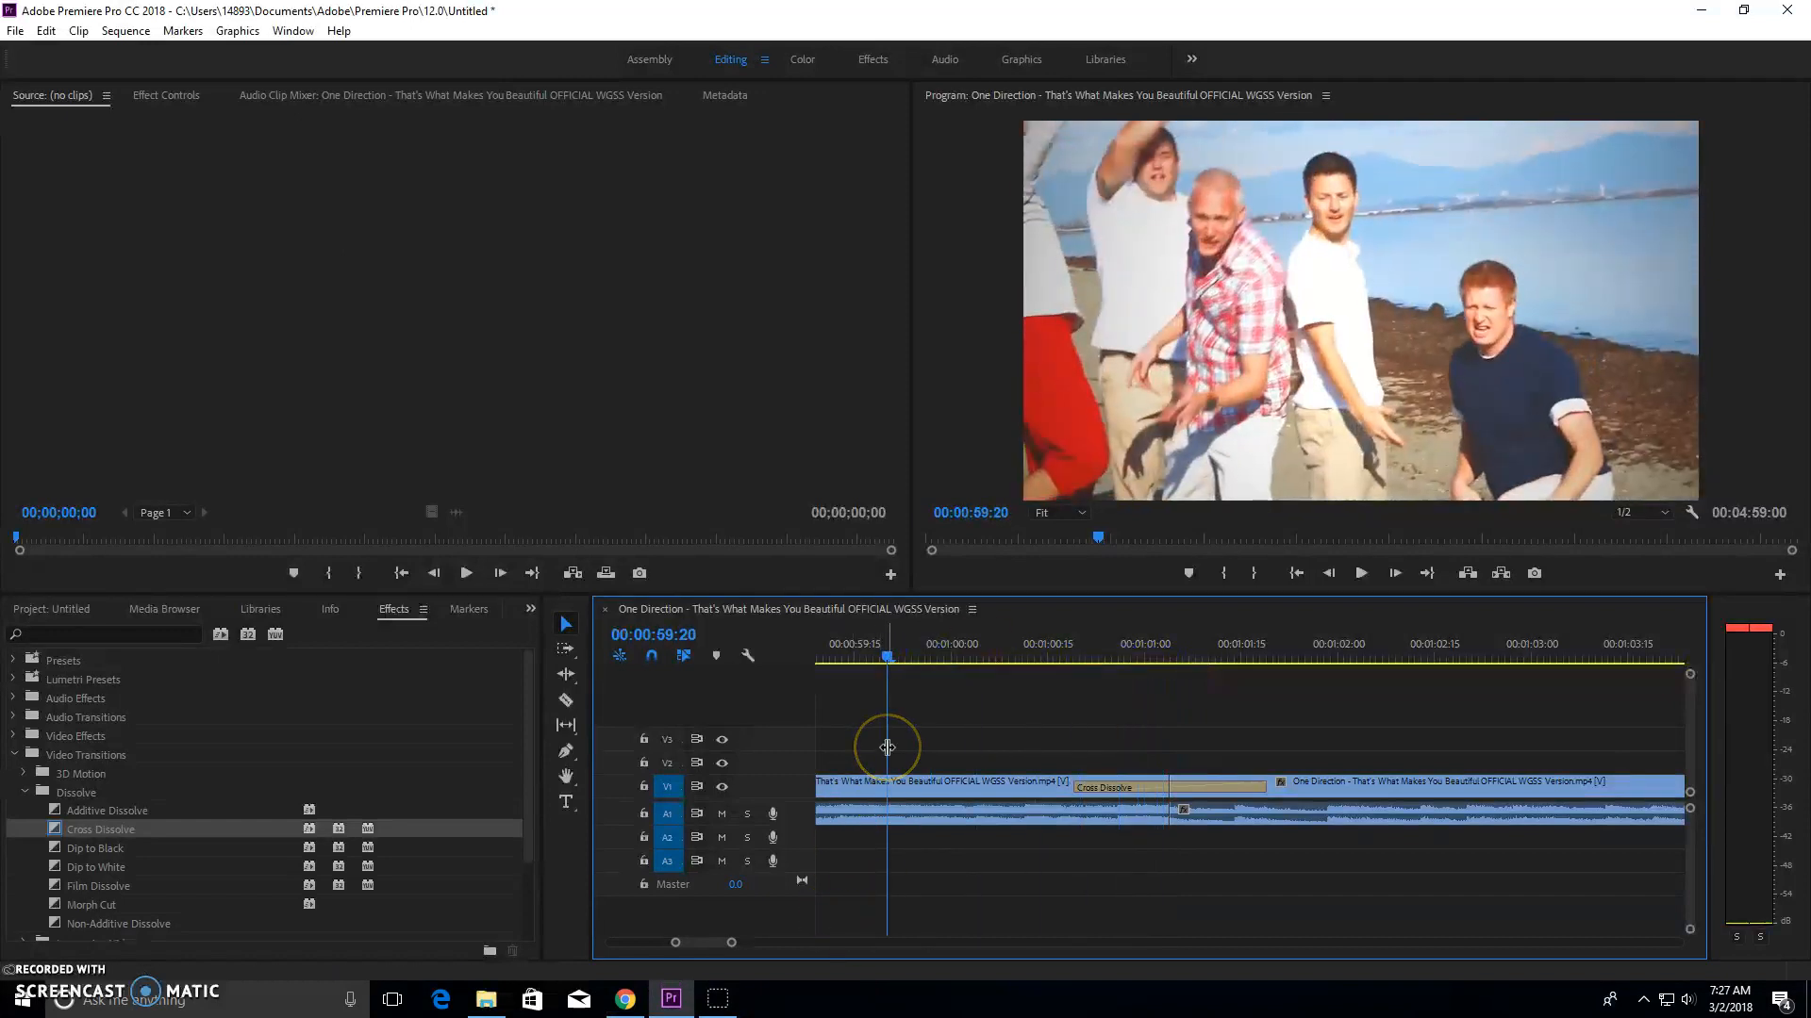
Add the text "This is my title" over the video at 00:00:59:20 and return to the Selection tool.
left_click(566, 803)
left_click(1174, 313)
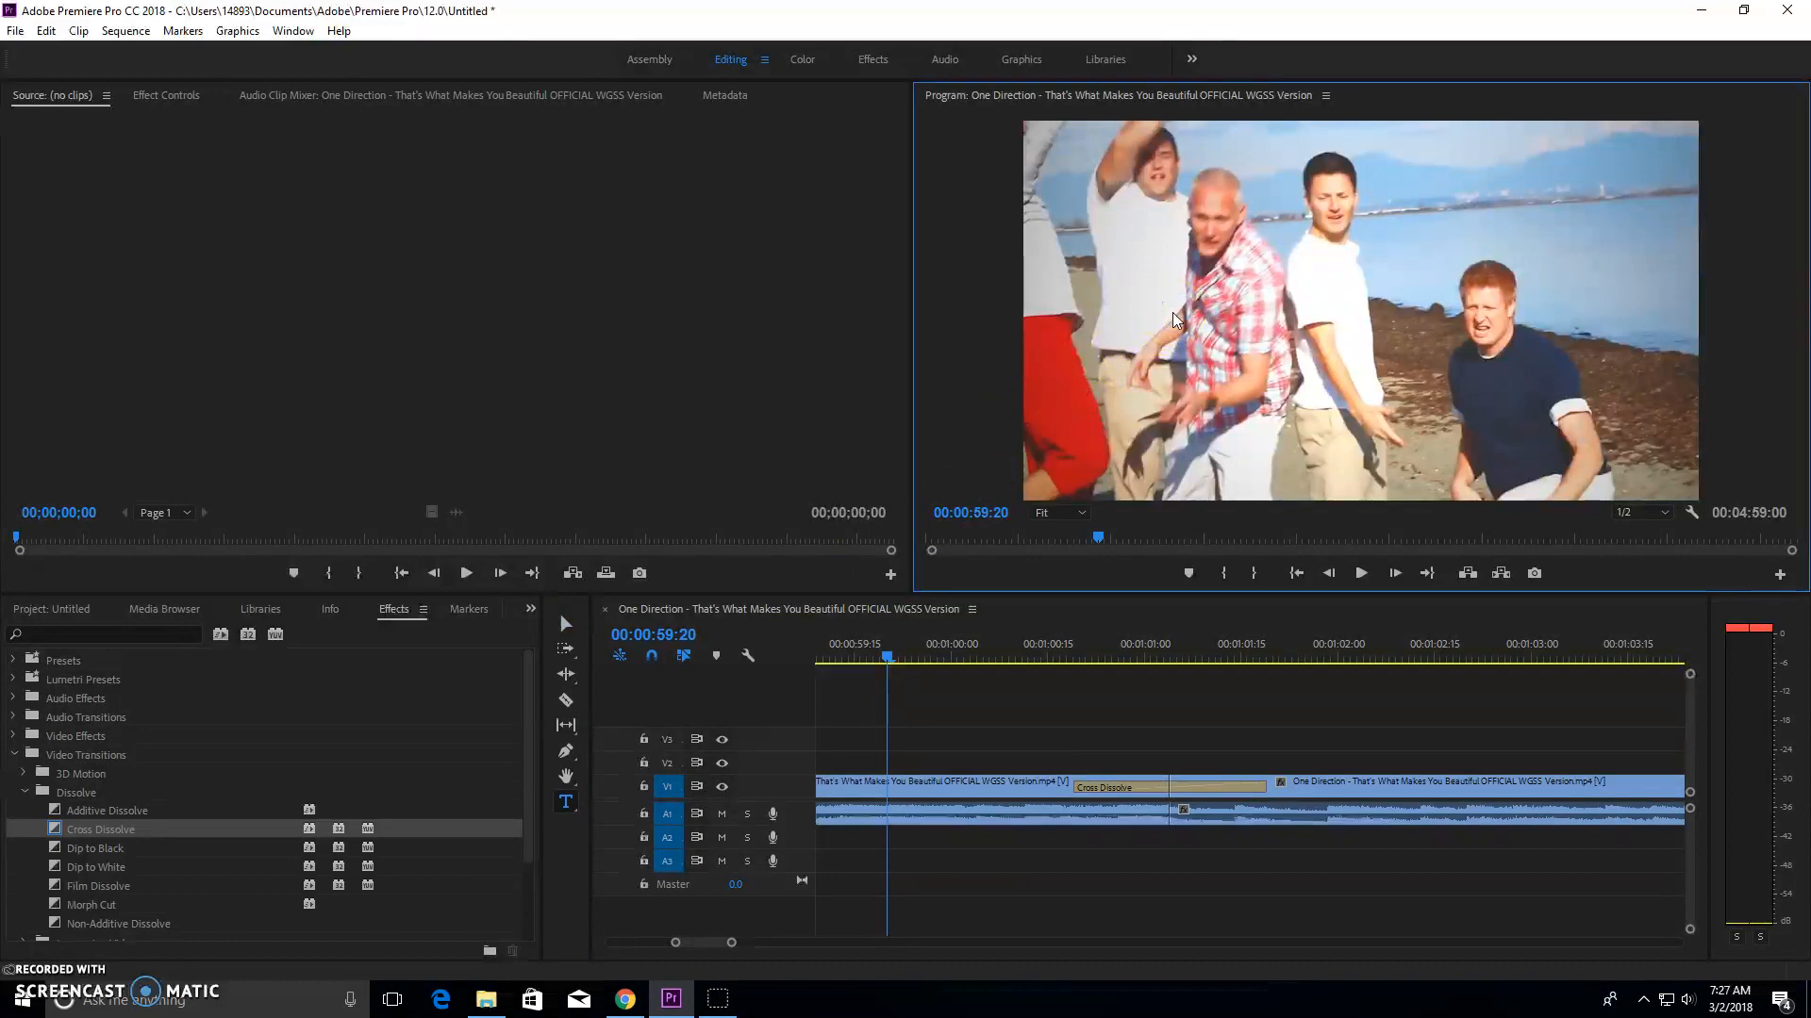
left_click(1181, 320)
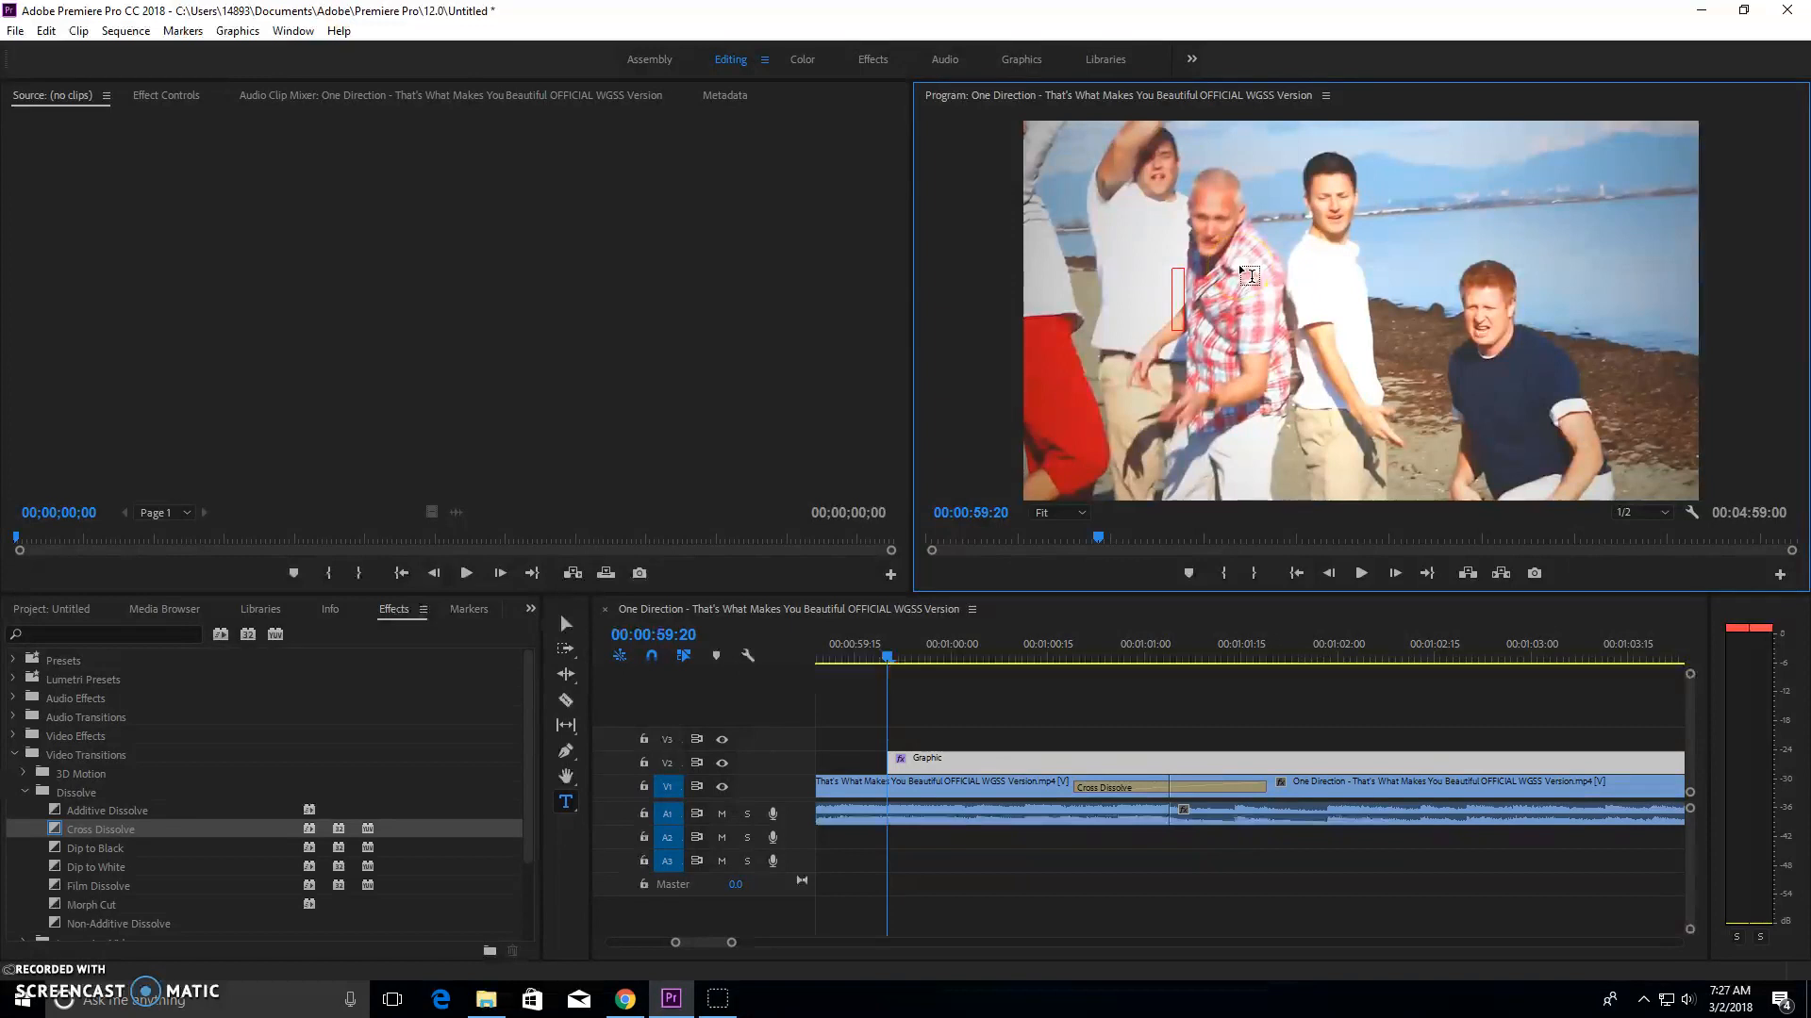
type("This is")
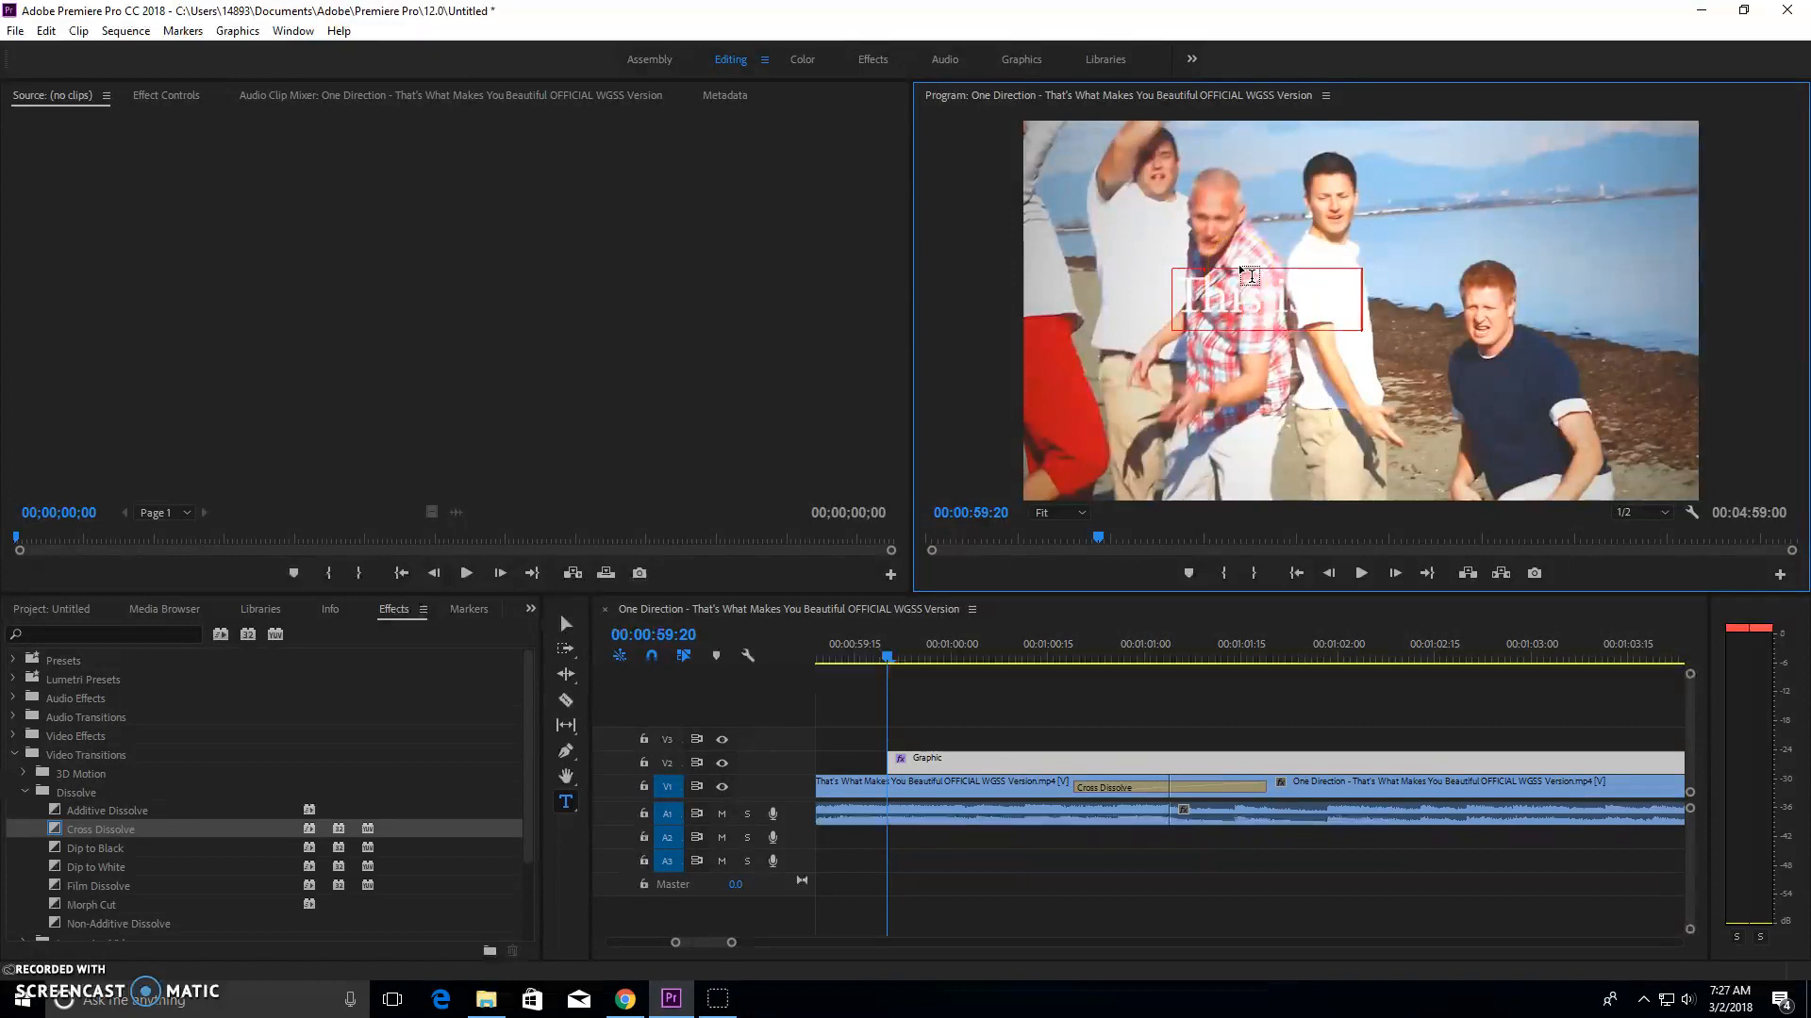
type(" my title")
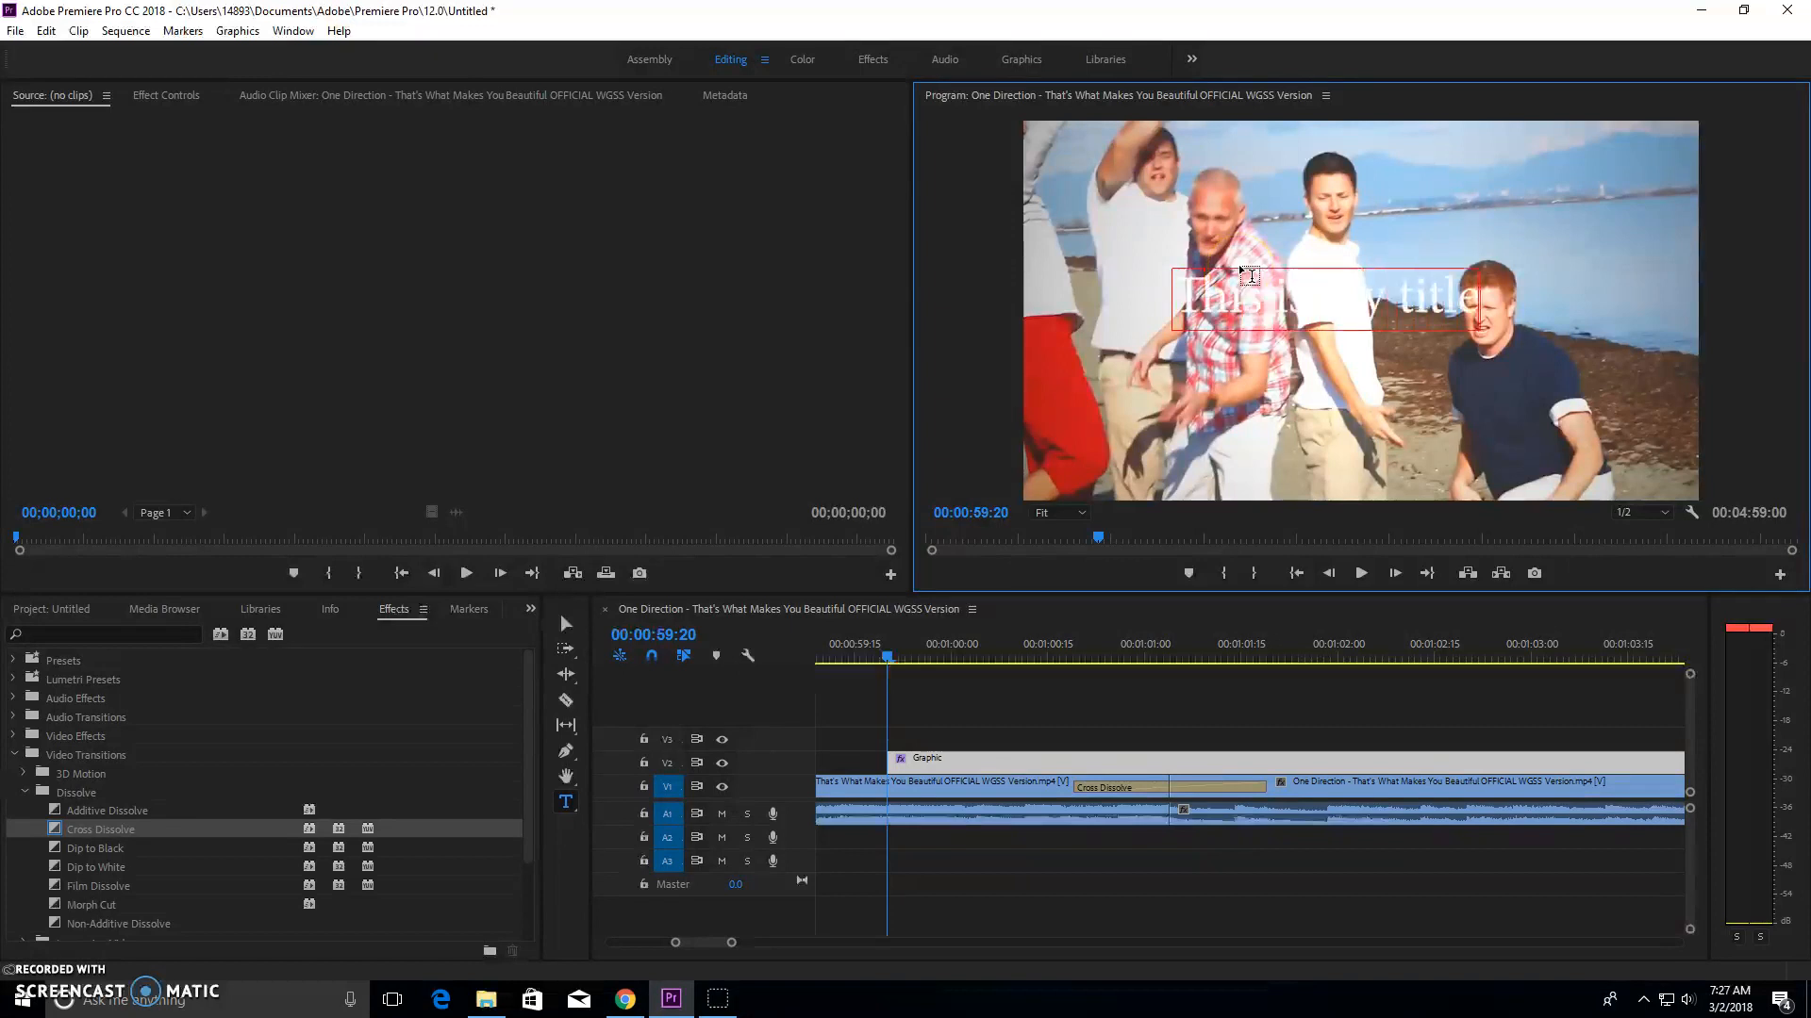
left_click(567, 623)
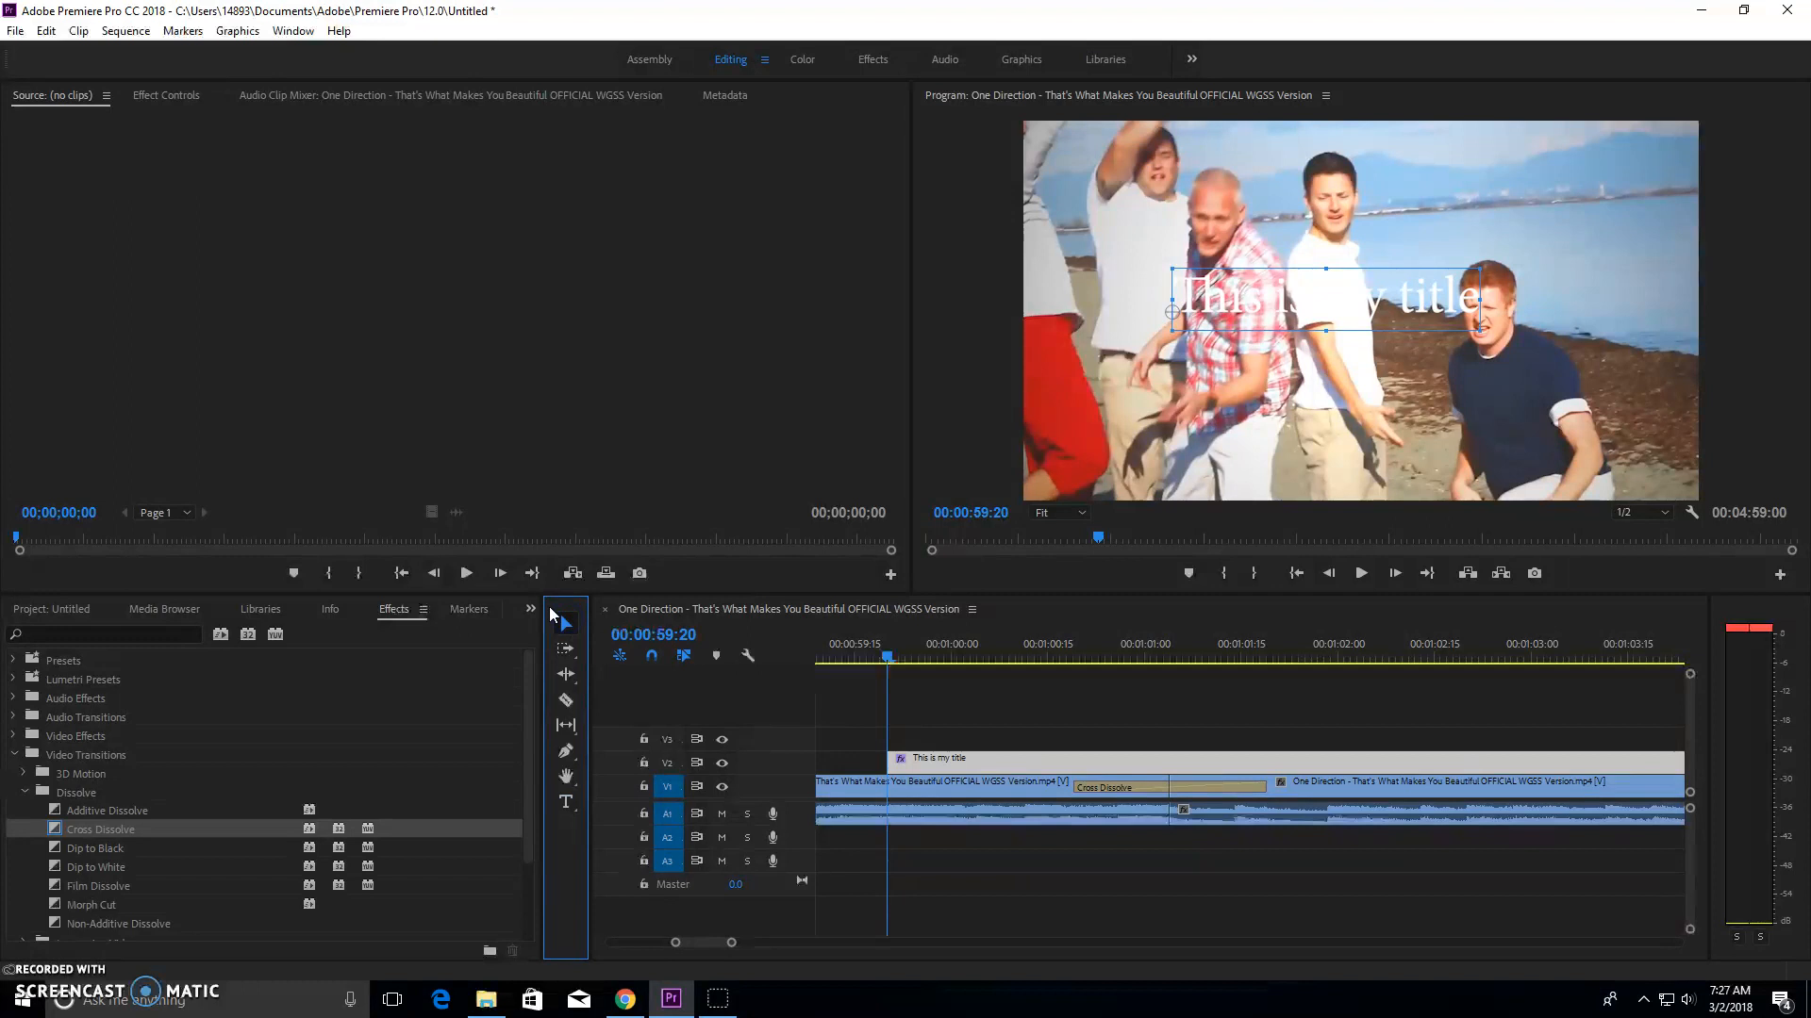
Show the Essential Graphics editing controls and set the title's fill color to red E31818.
left_click(294, 31)
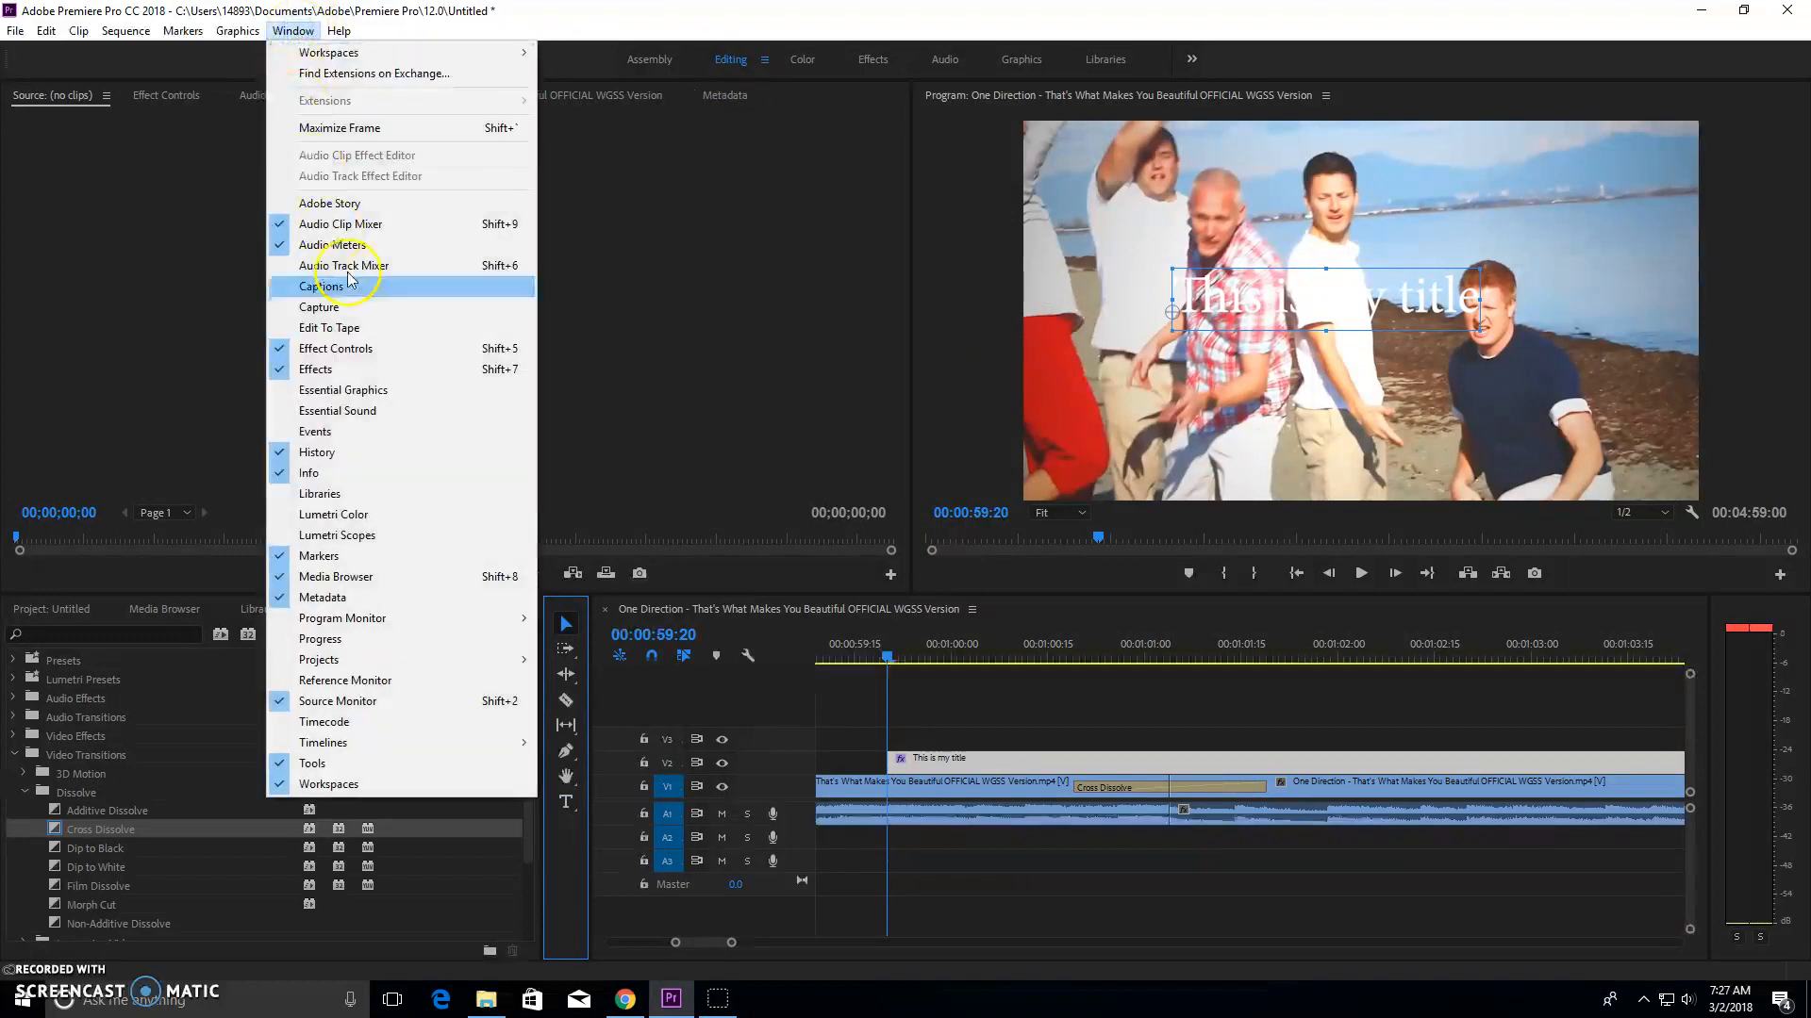
left_click(403, 401)
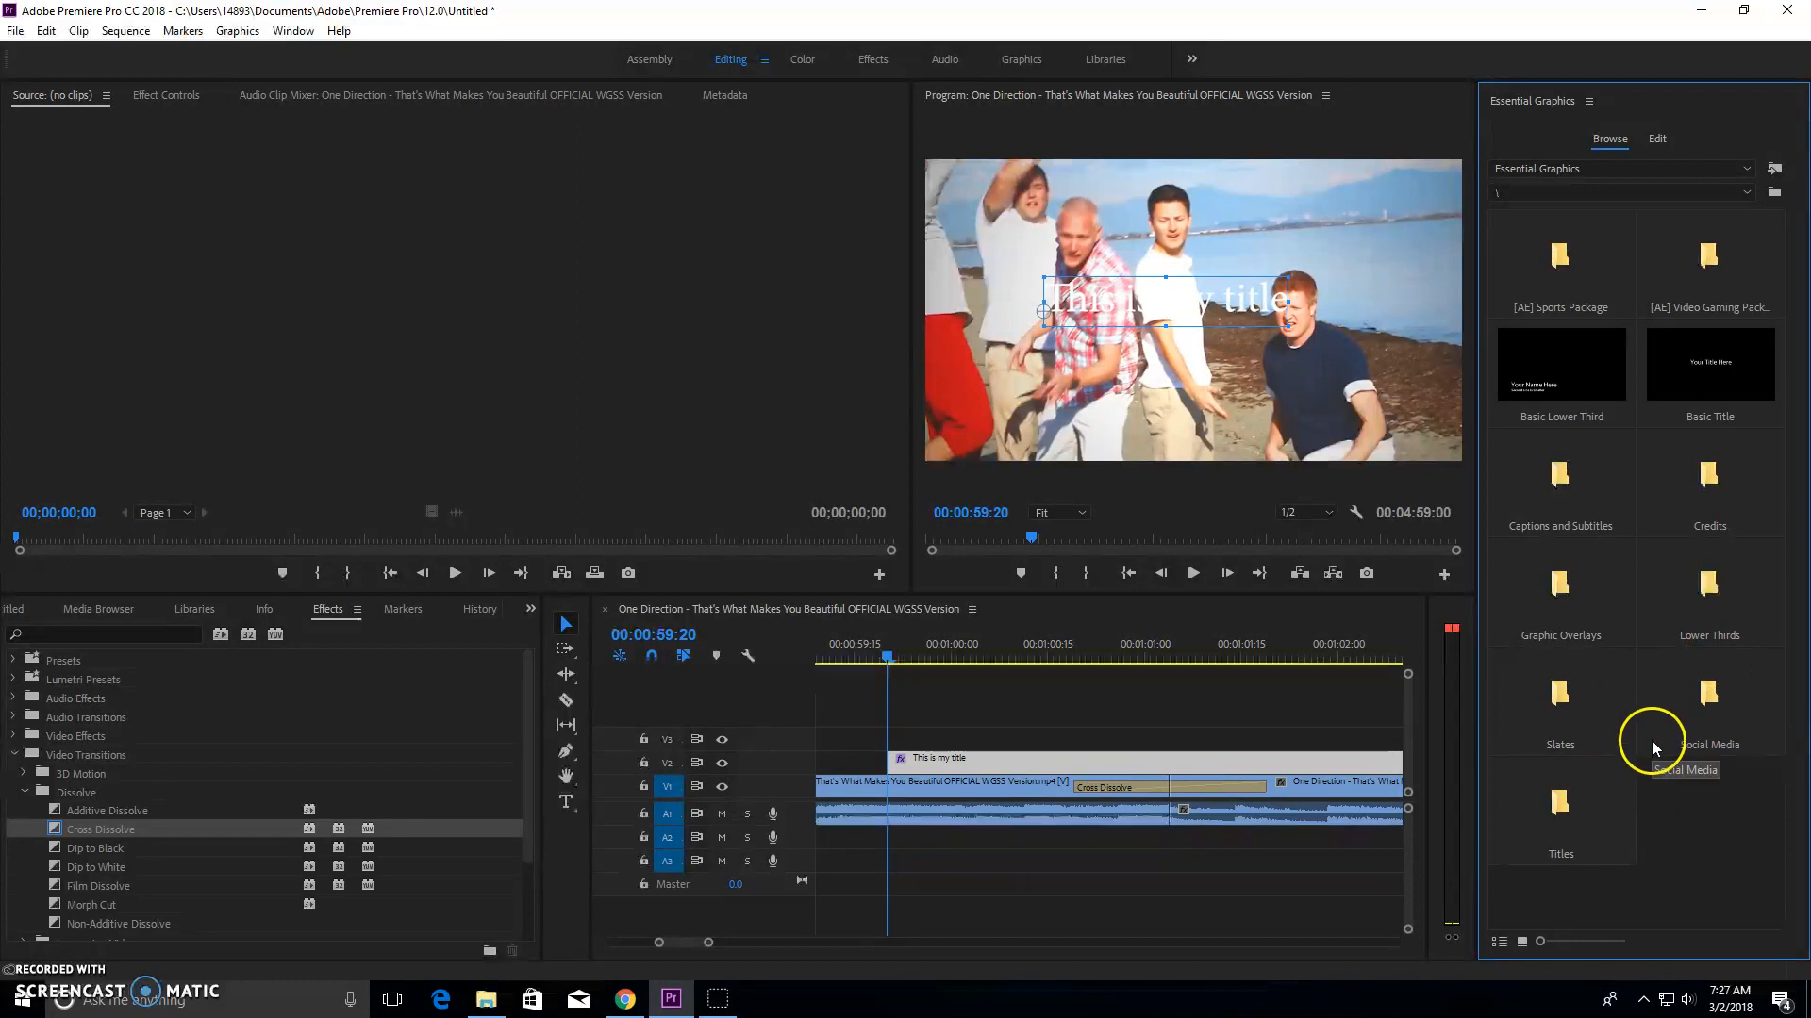
left_click(1658, 139)
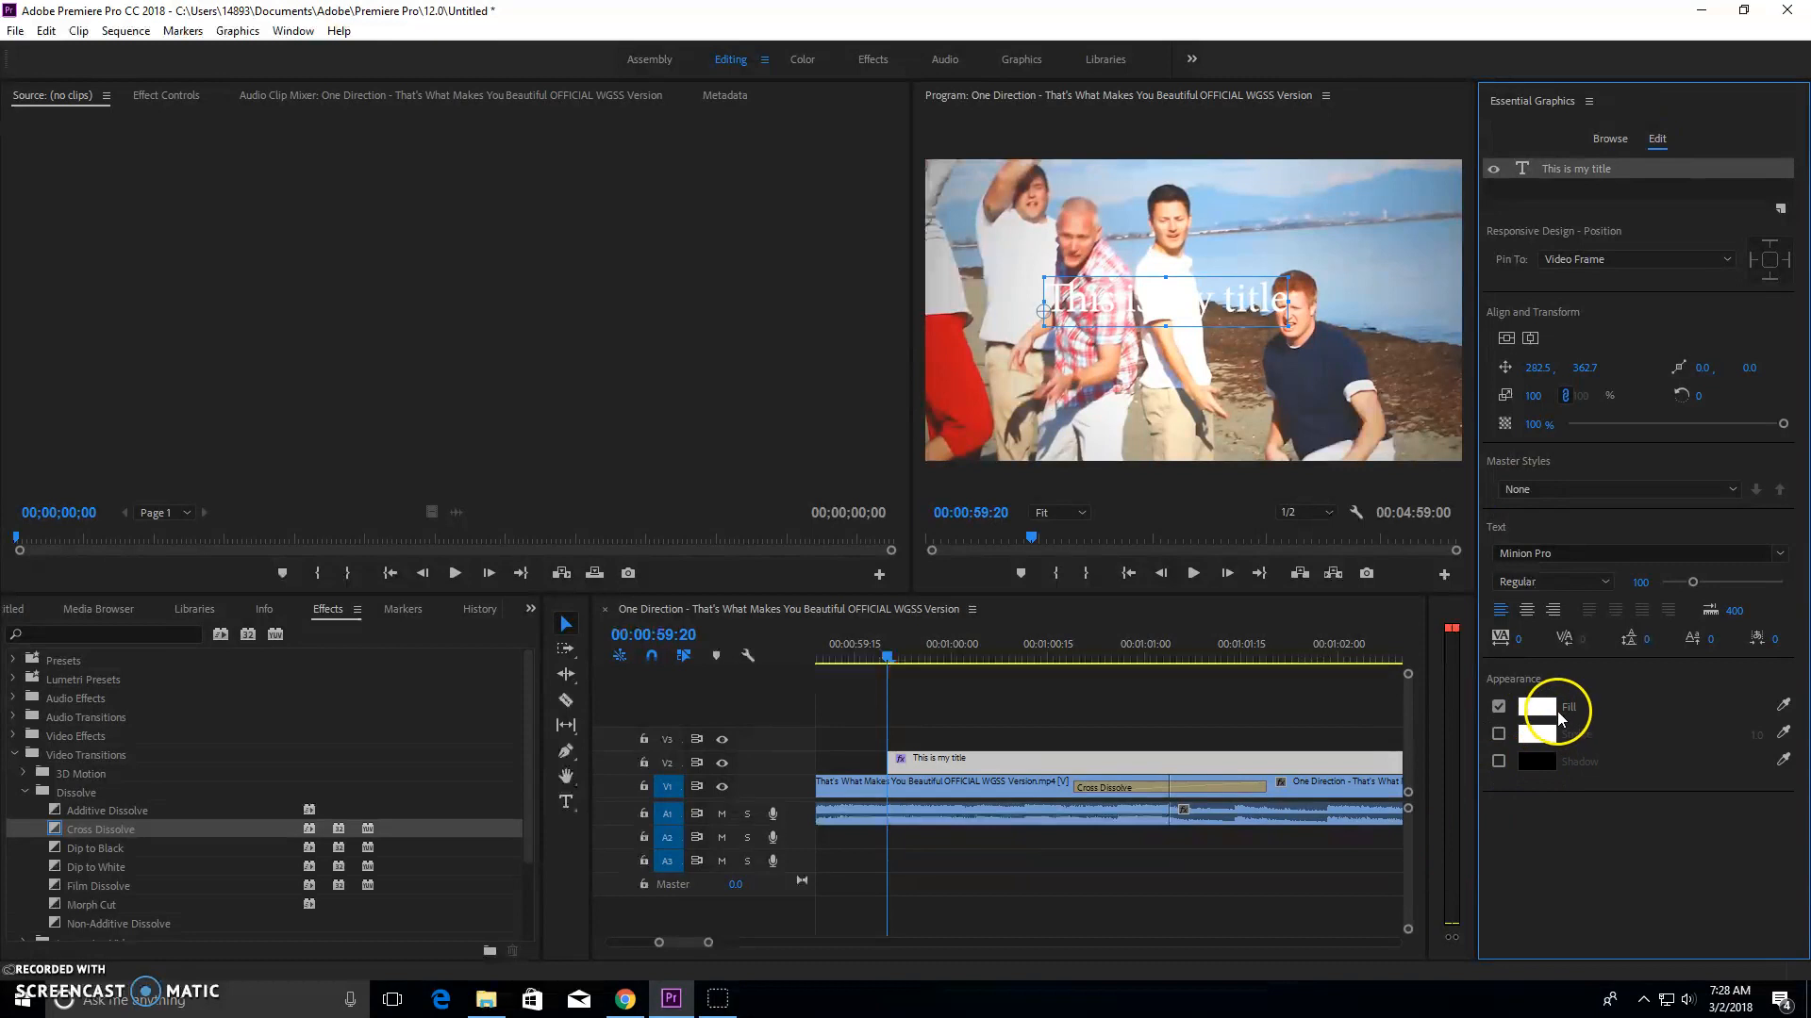
left_click(1552, 709)
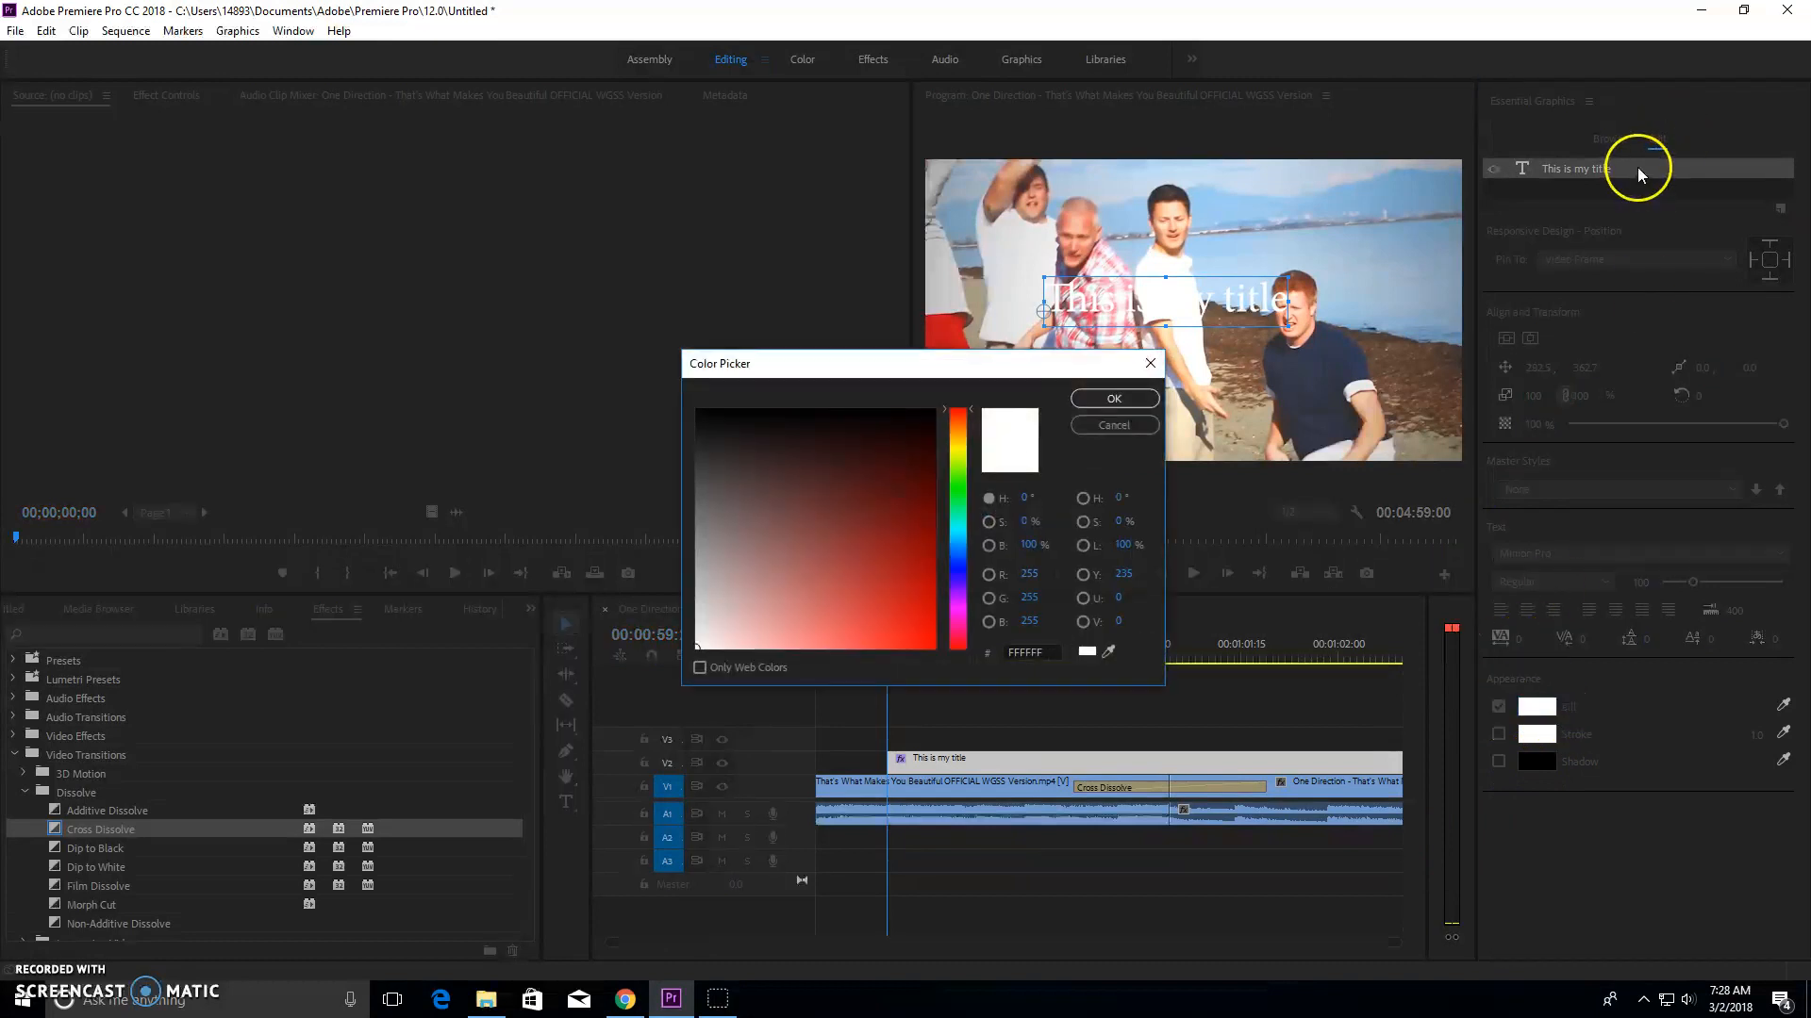
left_click(911, 622)
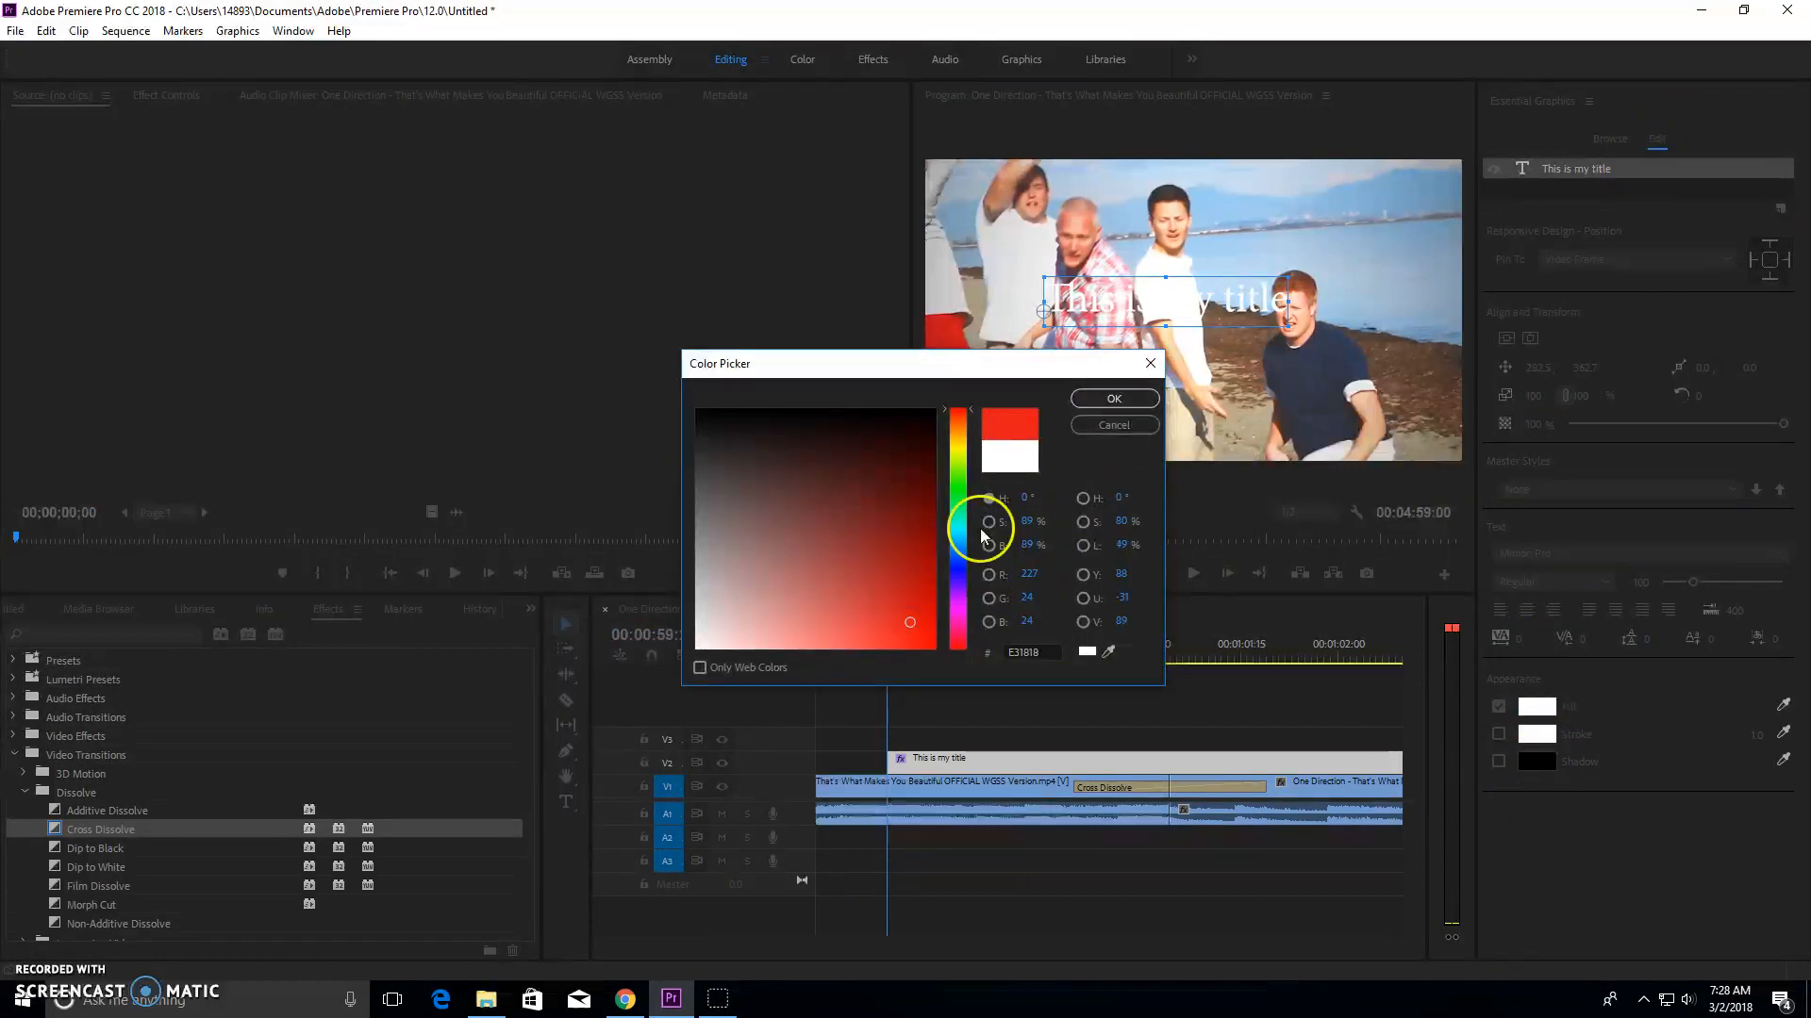
left_click(1114, 399)
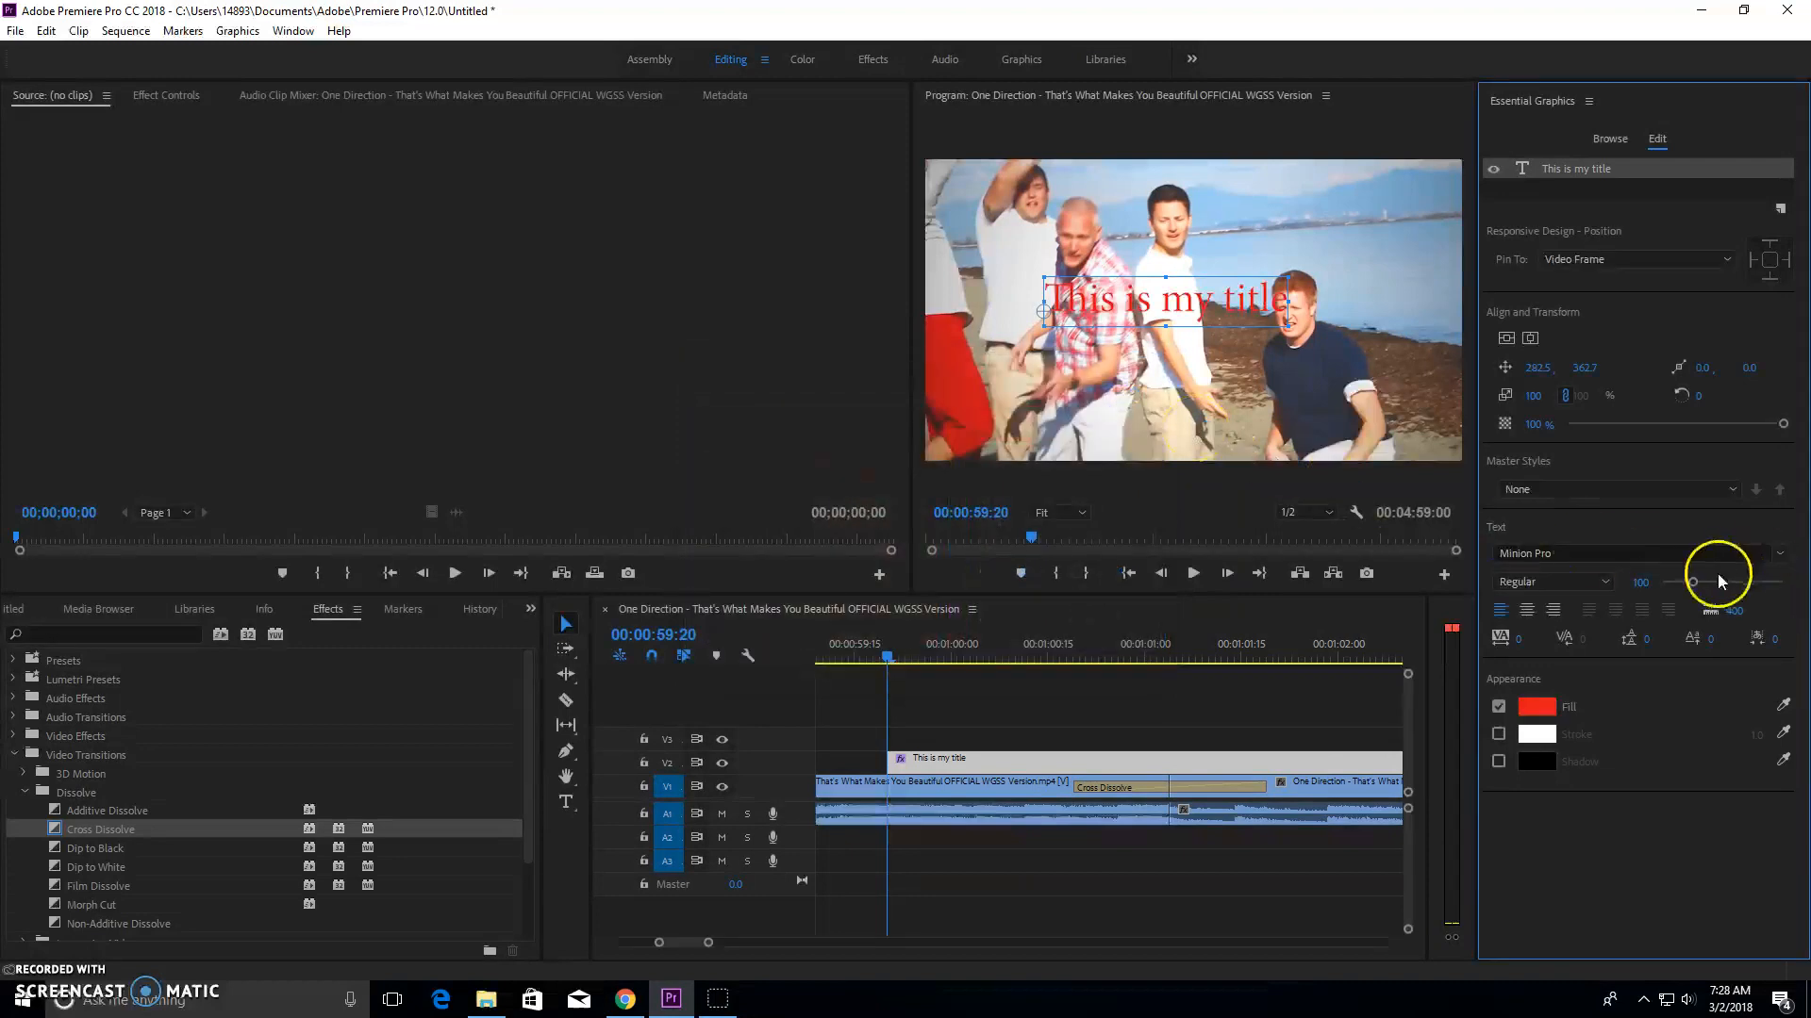
Set the title's font size to 125 and move it to the upper right of the video frame, at about 504, 180.
left_click_drag(1691, 582, 1701, 580)
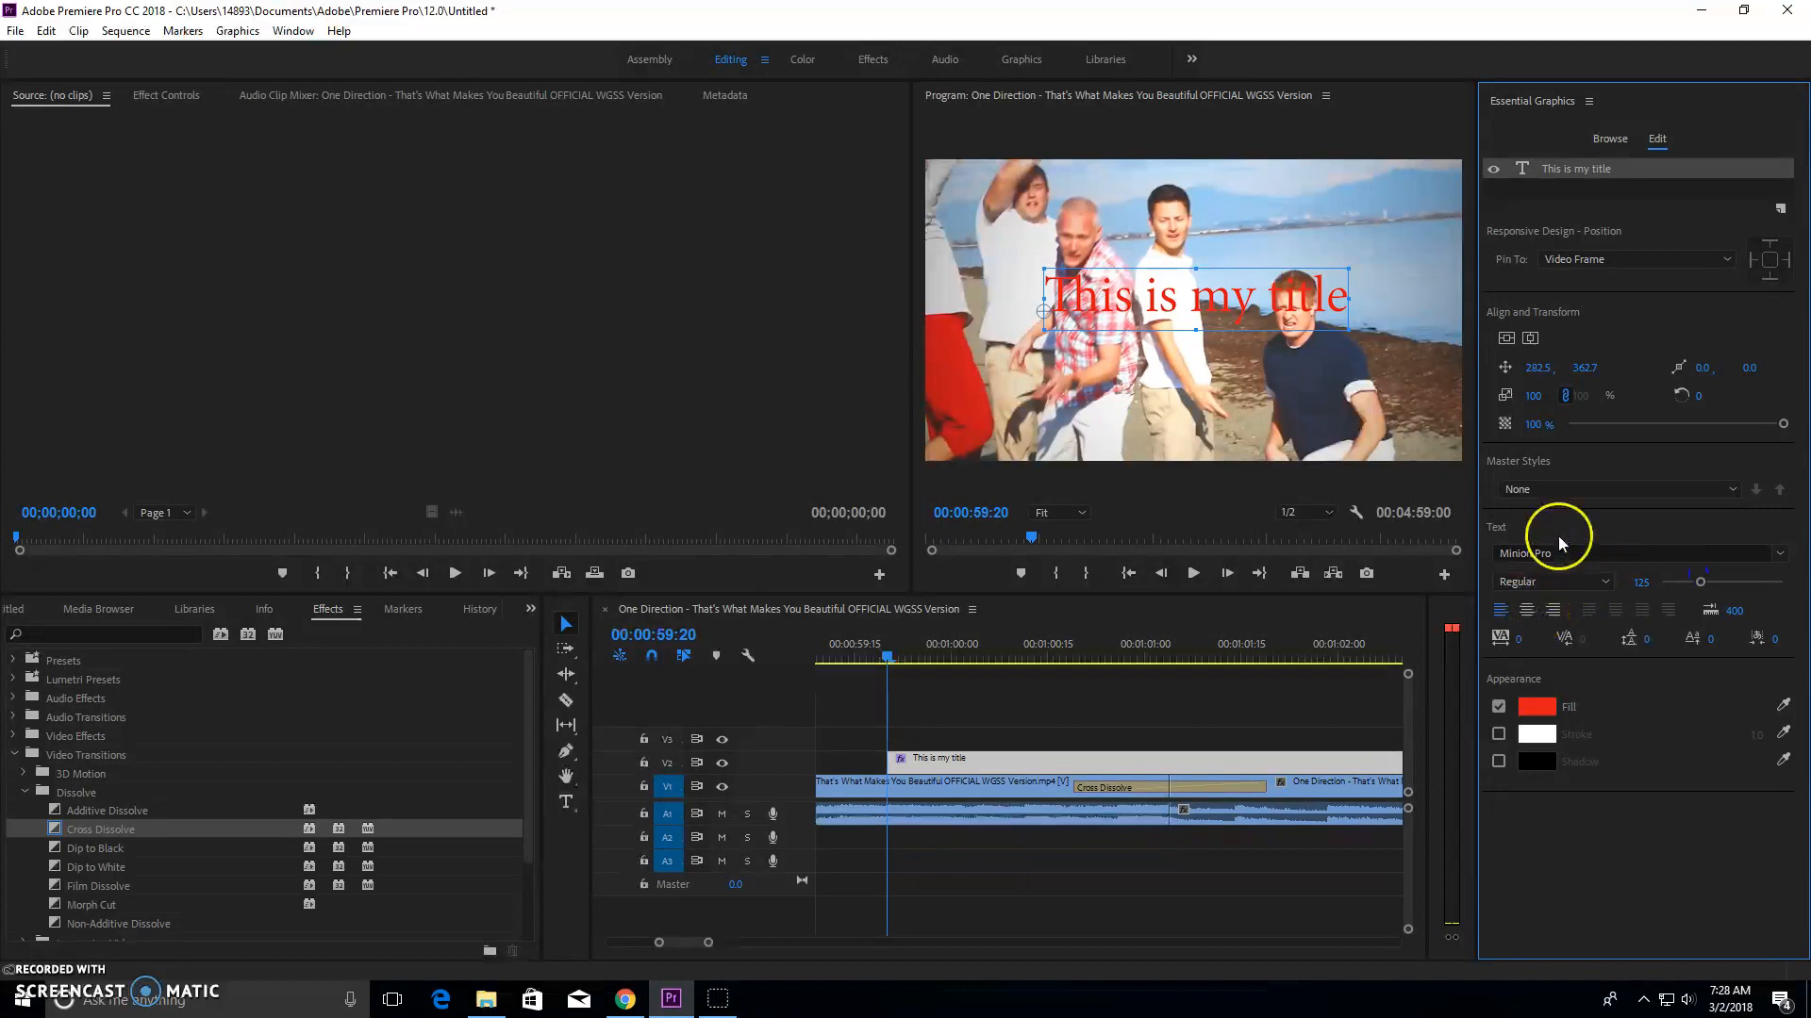
left_click_drag(1232, 304, 1323, 227)
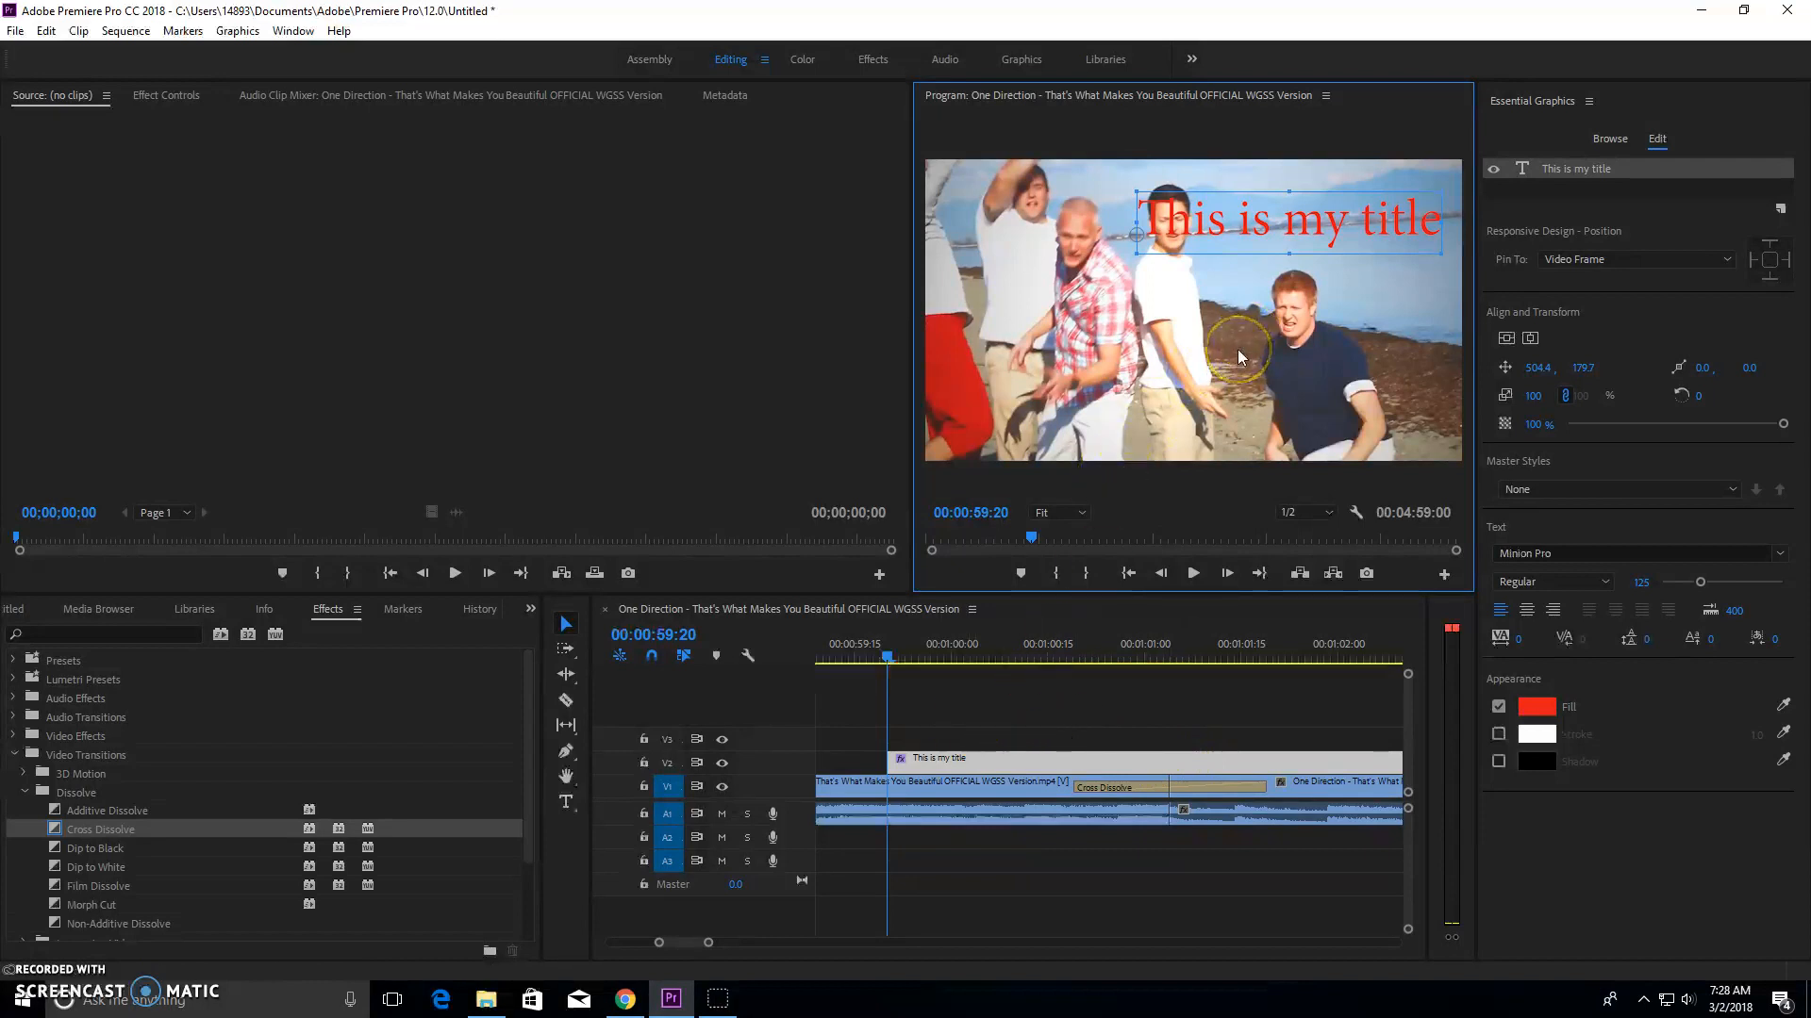
Add a second text reading "New Title" at 00:00:59:16, over the right half of the video frame.
left_click(887, 660)
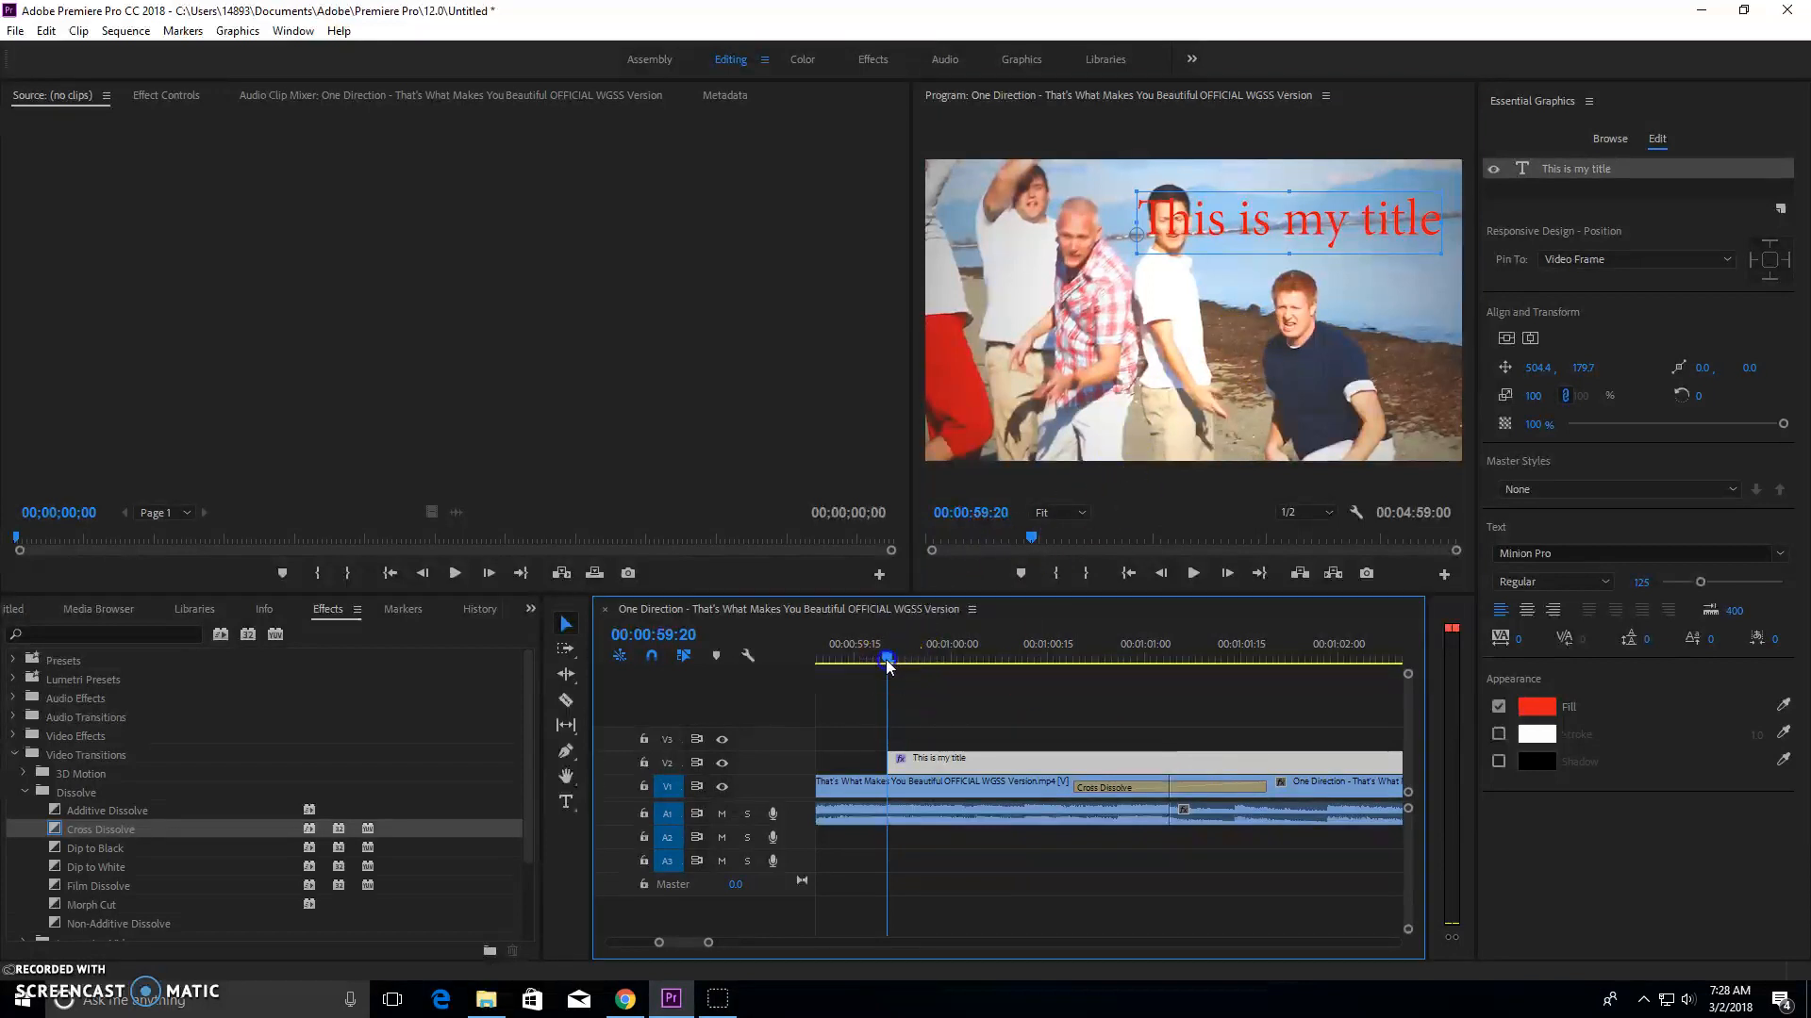
left_click_drag(887, 660, 860, 660)
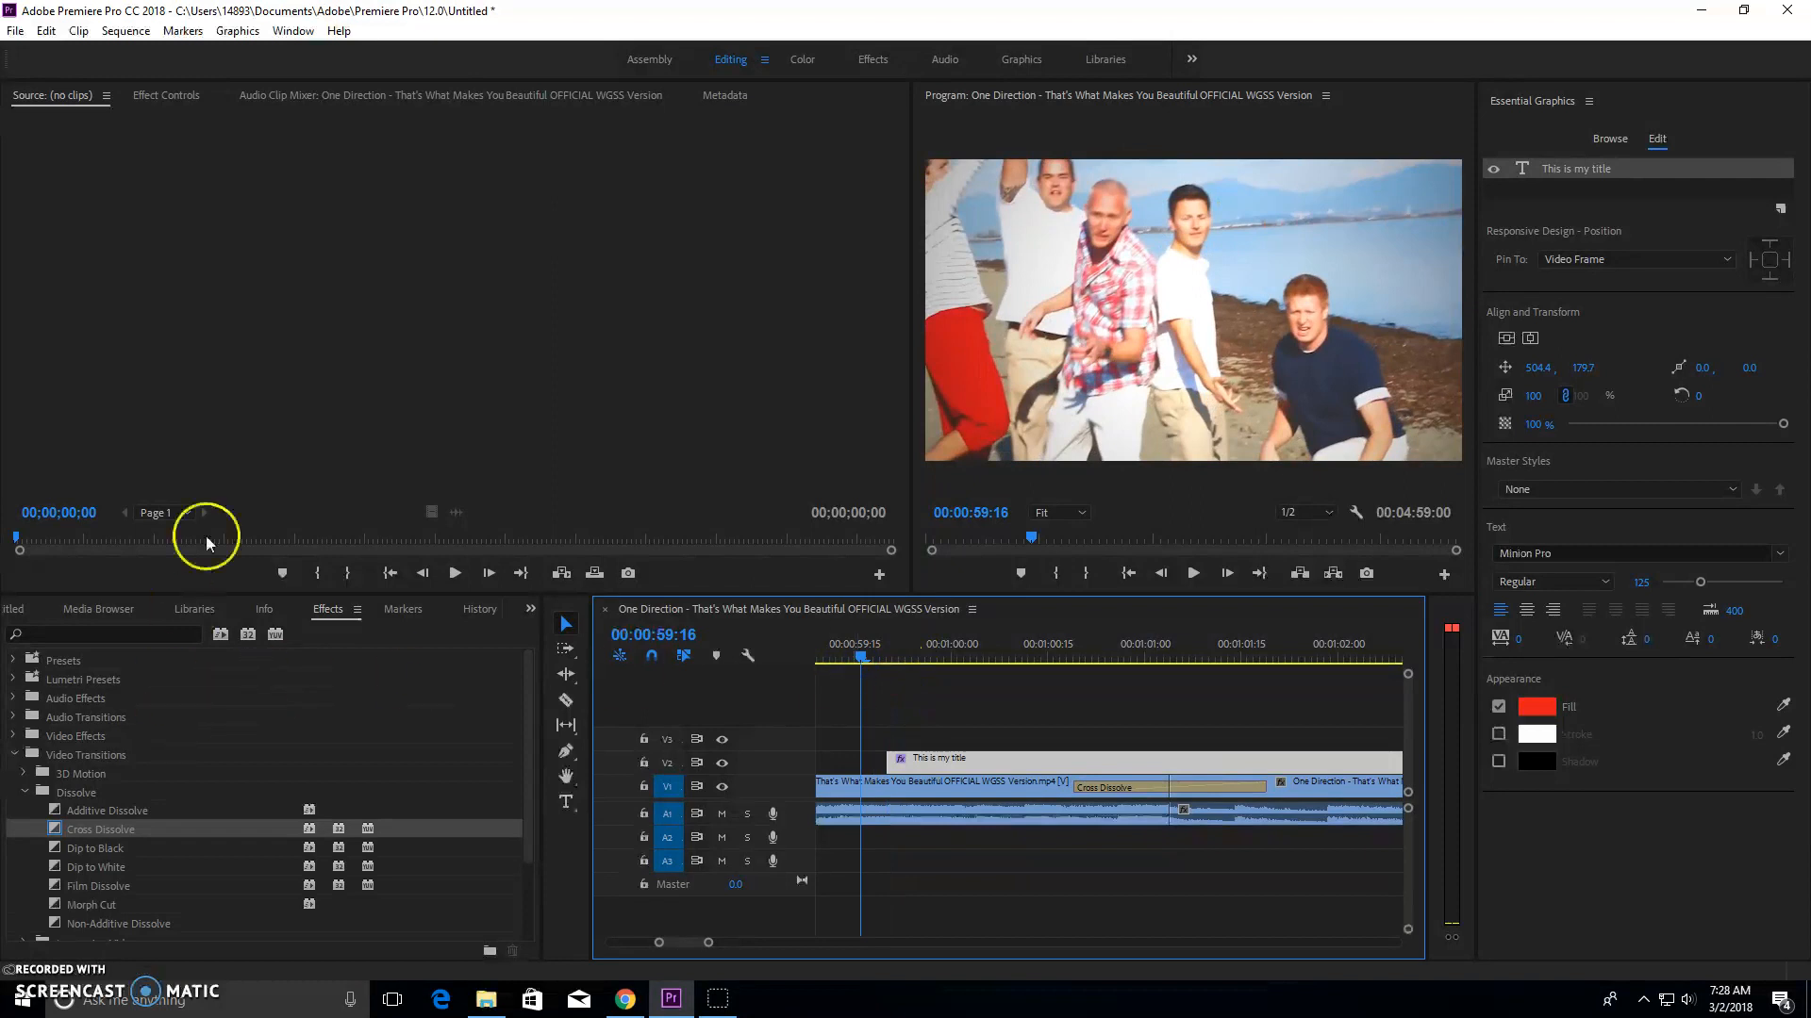
left_click(566, 802)
left_click(1226, 298)
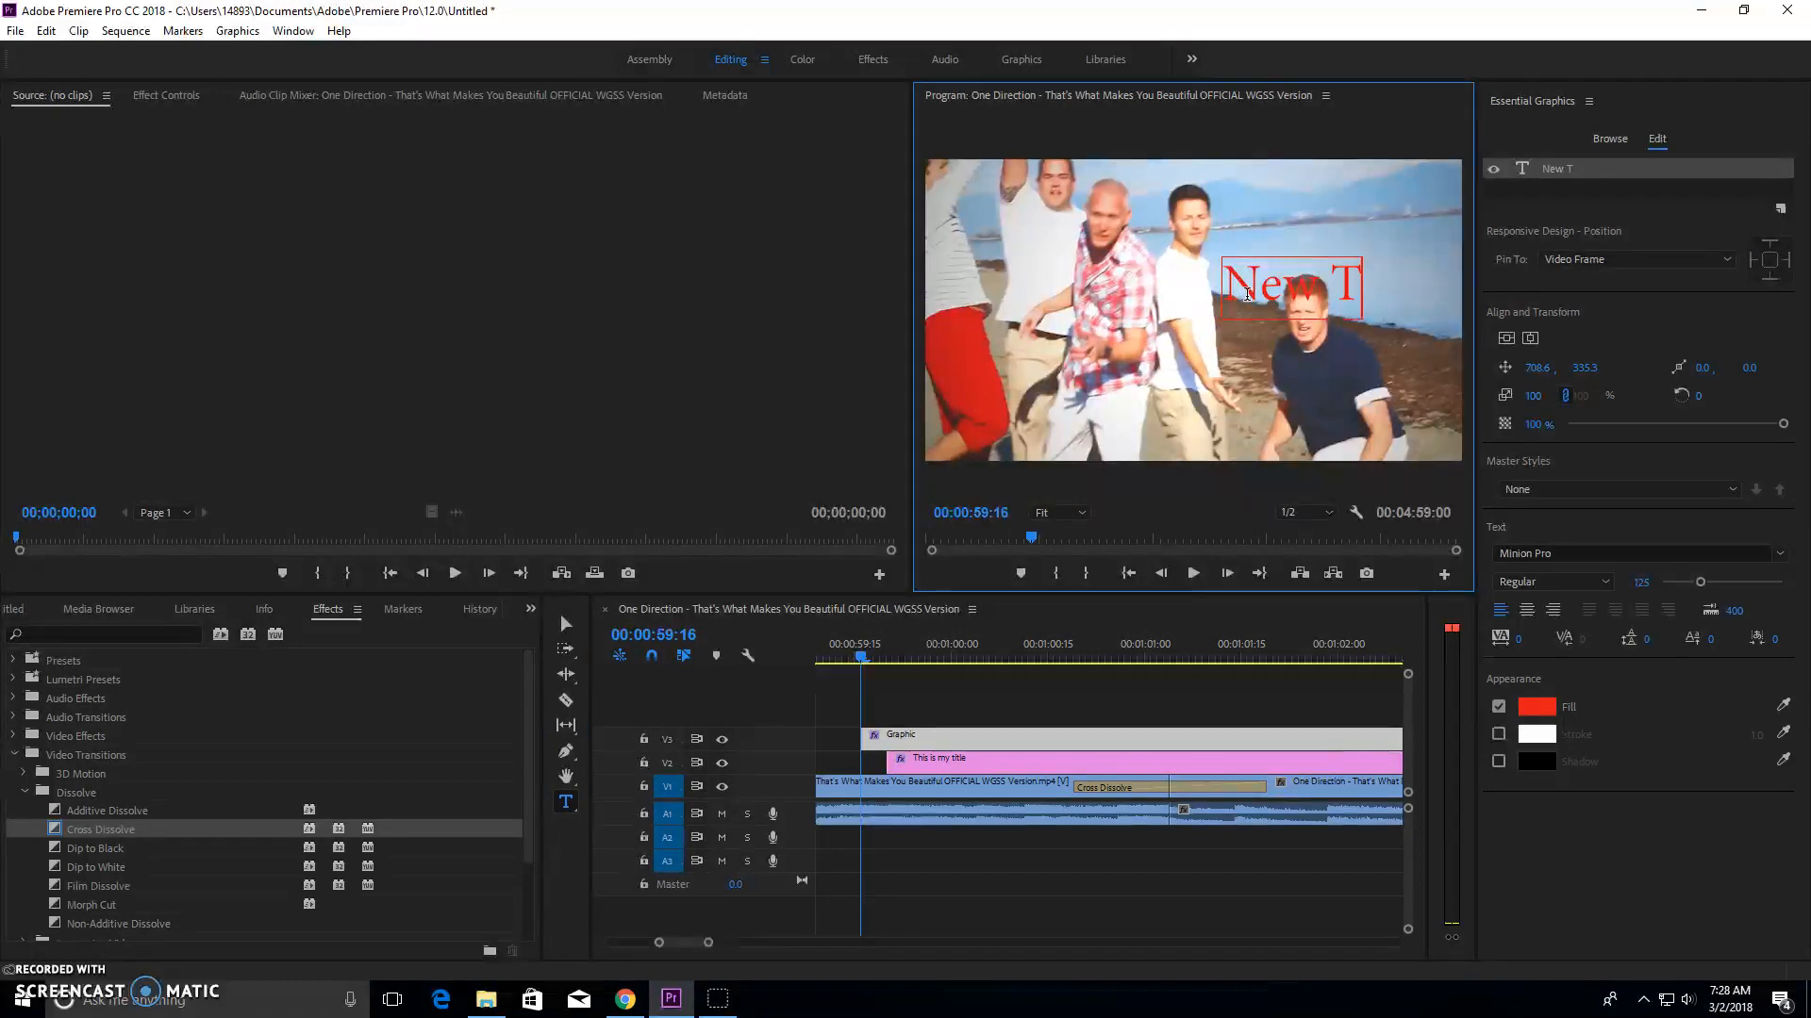
type("New Title")
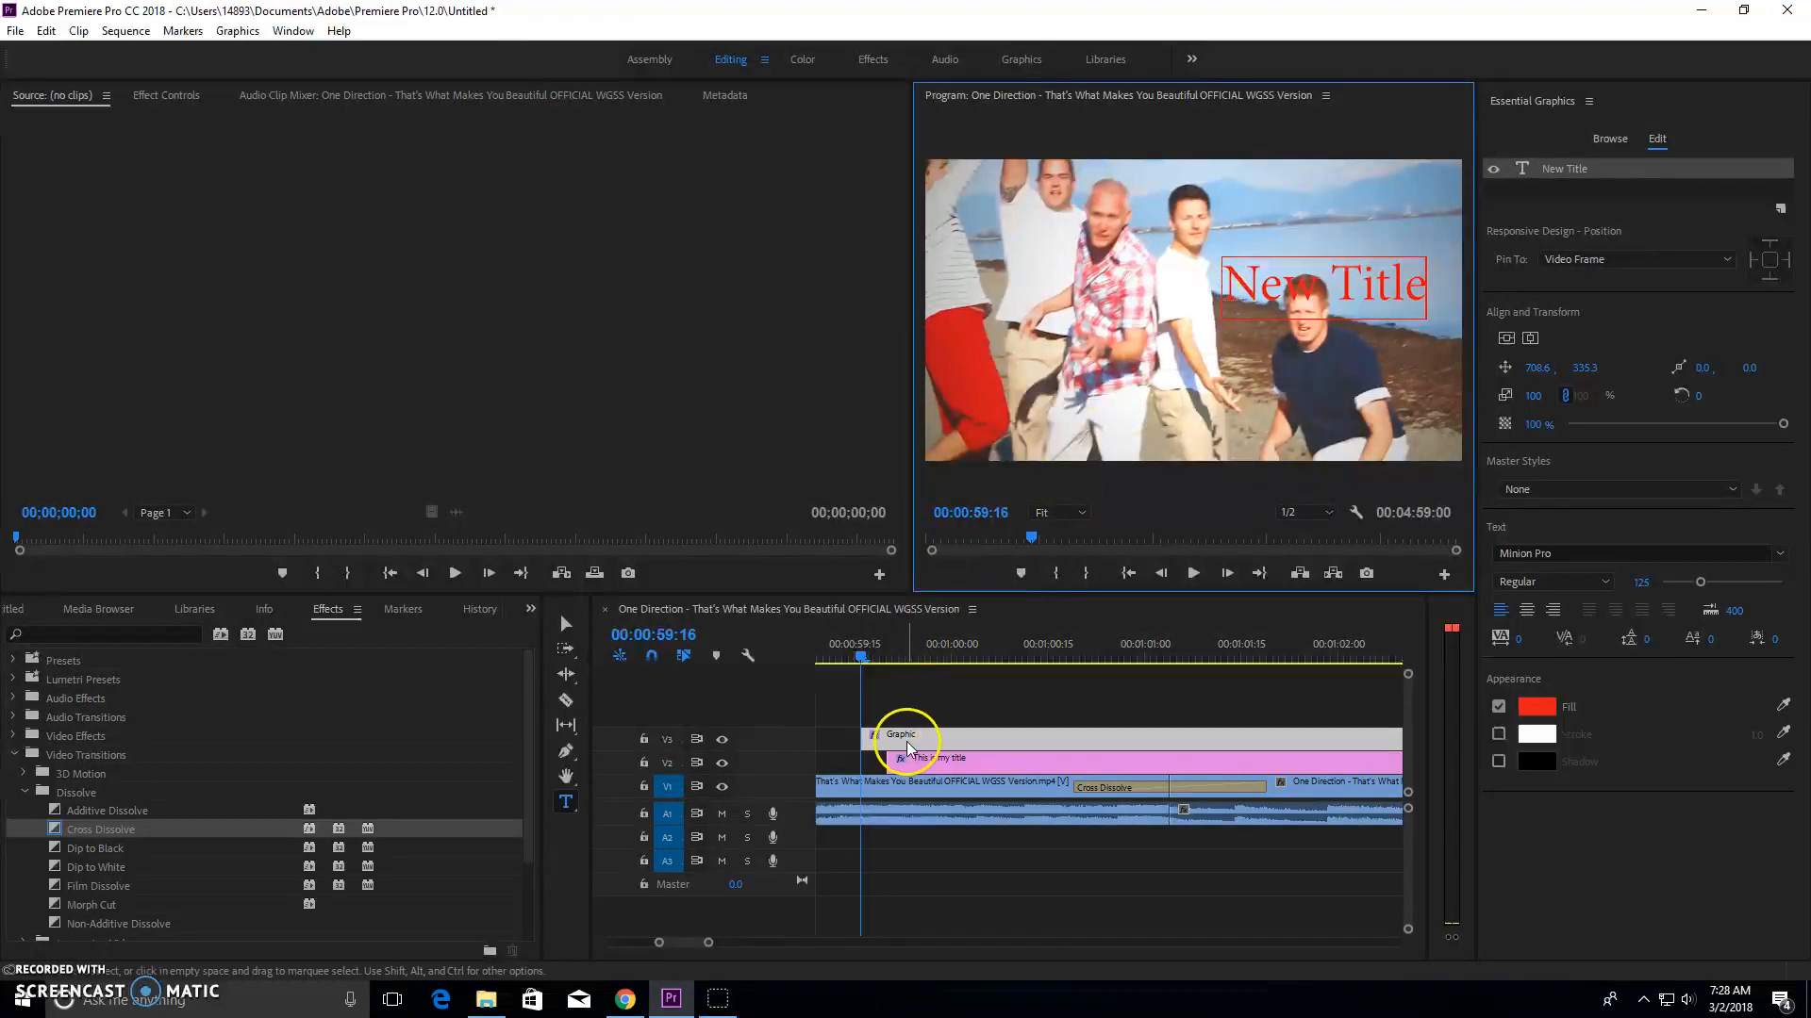
left_click(958, 712)
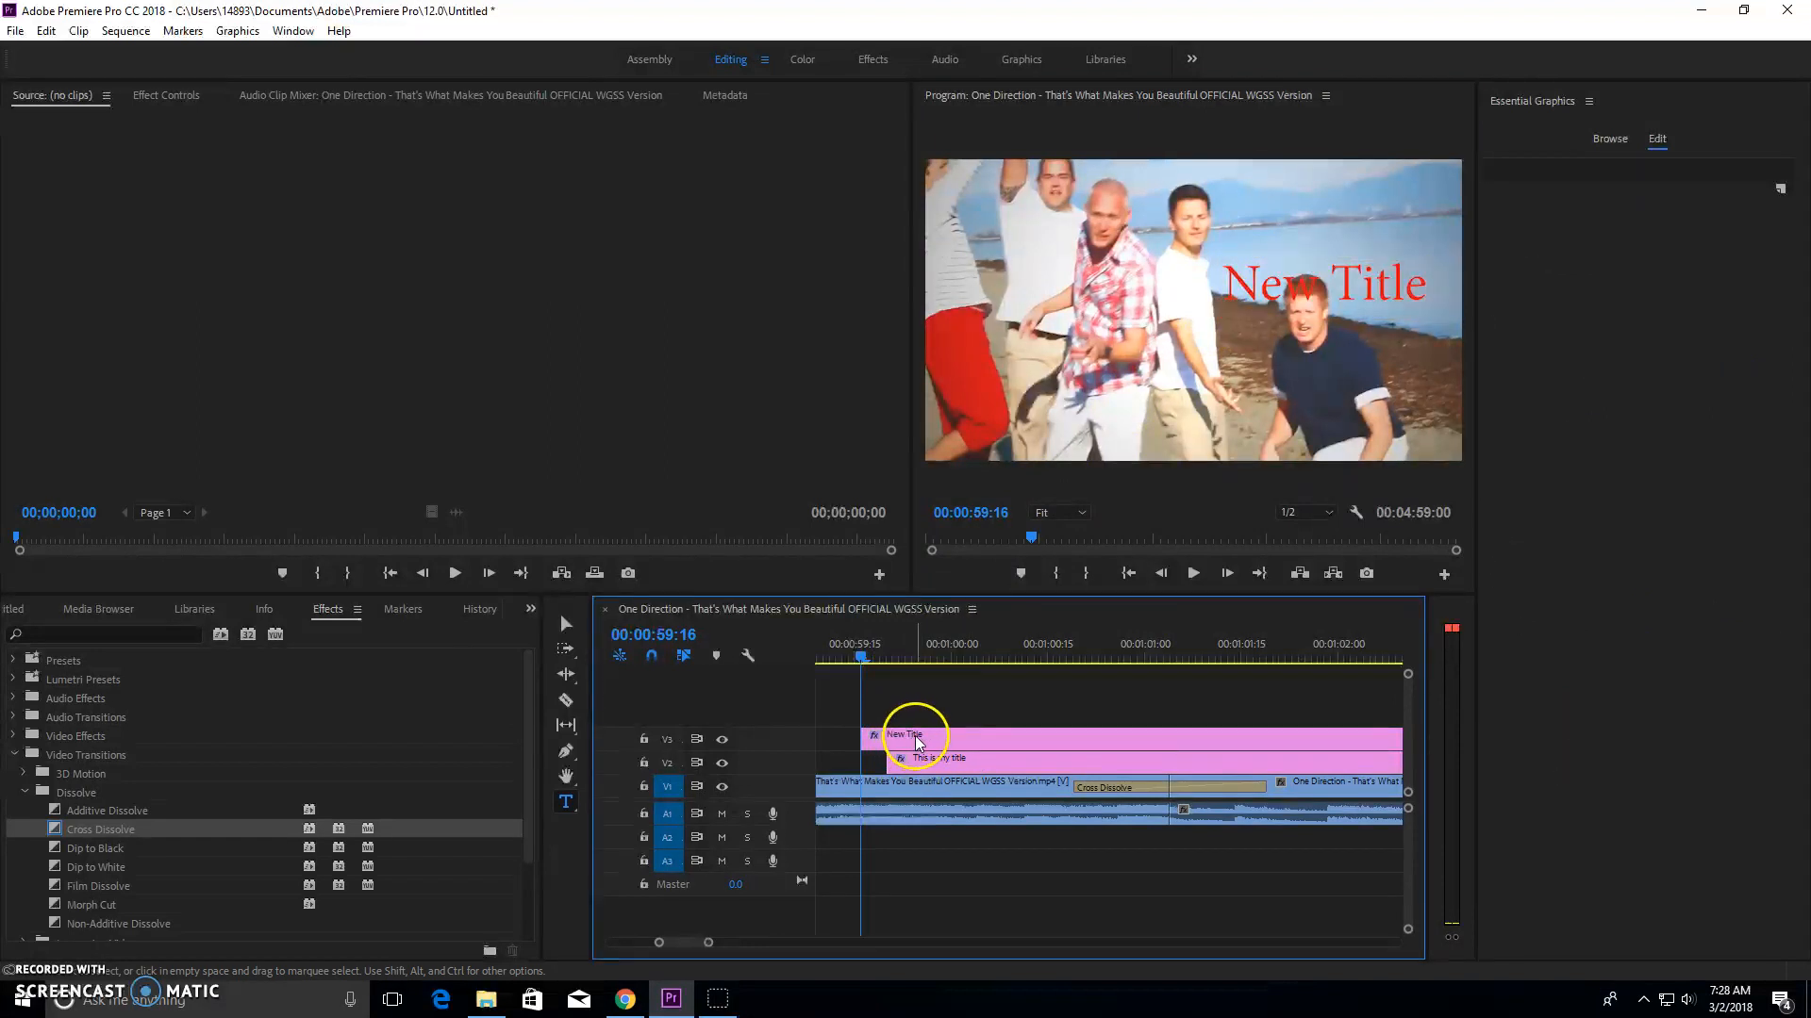
Move the New Title clip on V3 so it starts together with the "This is my title" clip.
left_click(1002, 745)
mouse_move(1001, 745)
left_mouse_down()
mouse_move(1030, 739)
mouse_move(1003, 735)
left_mouse_up()
Enable Position keyframing in the New Title clip's Motion effect at 00:00:59:24 and set its horizontal position to -564.
left_click_drag(857, 663, 914, 669)
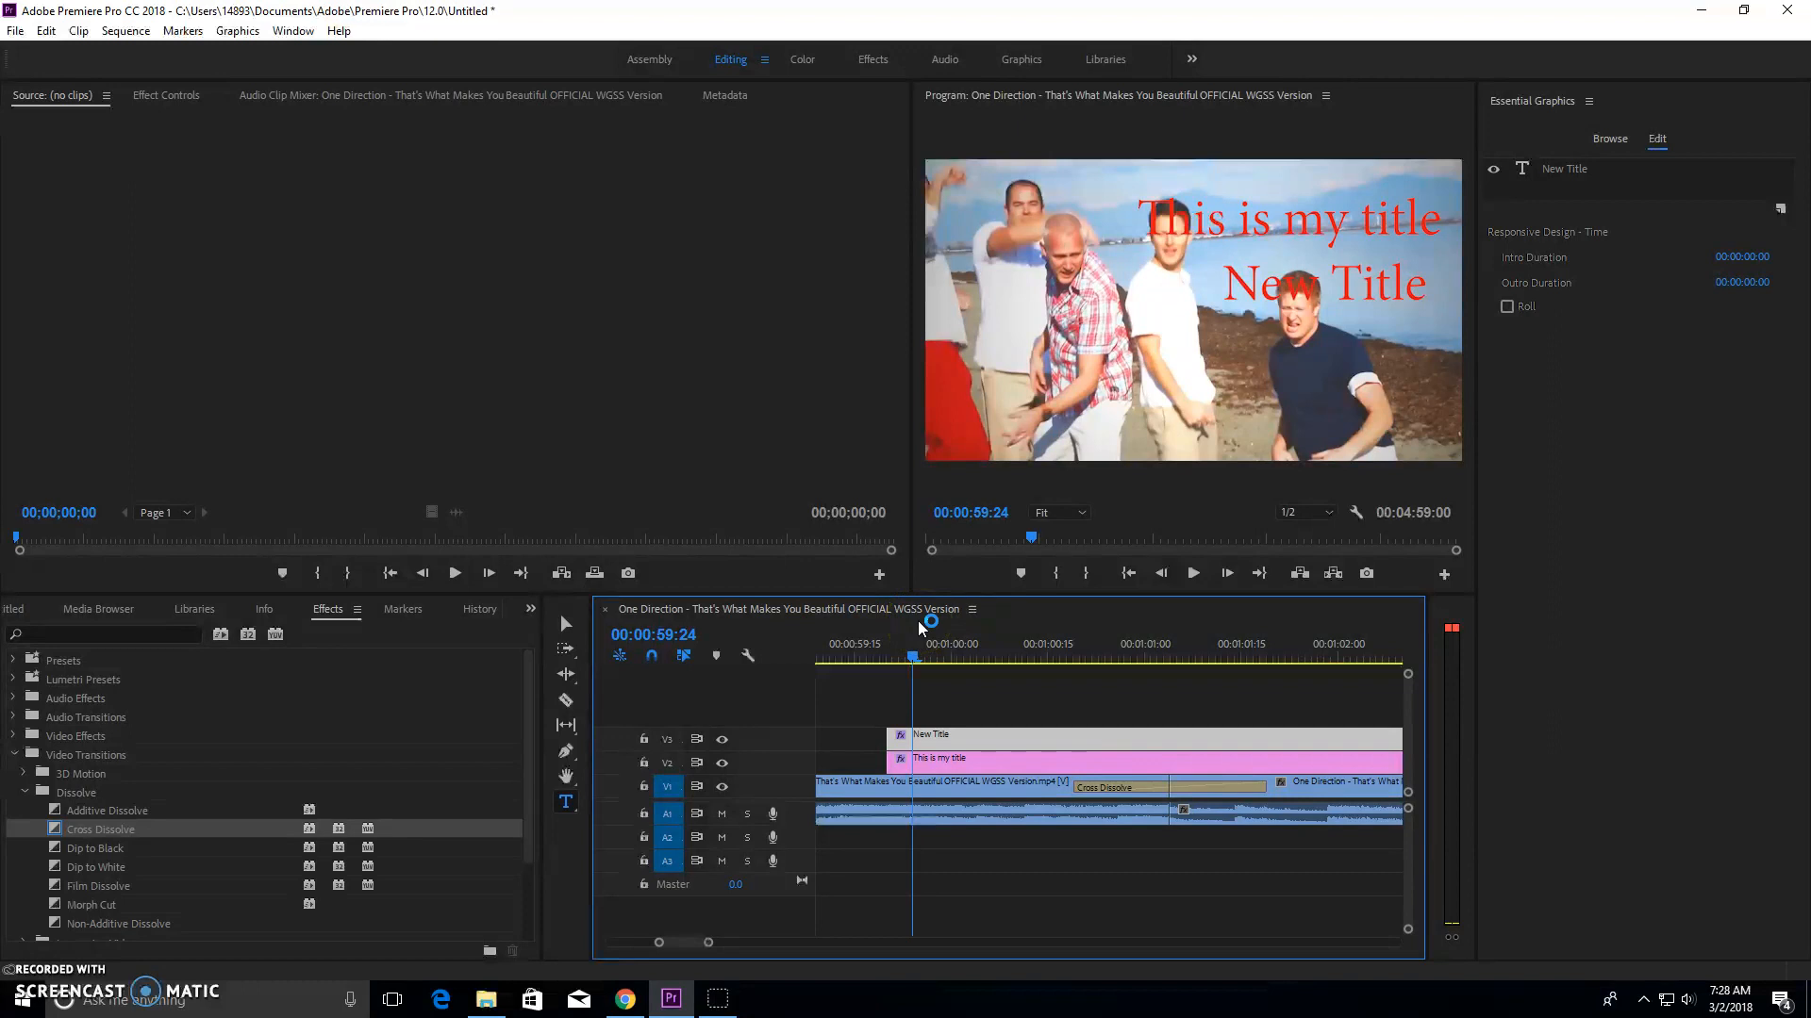
left_click_drag(919, 620, 628, 367)
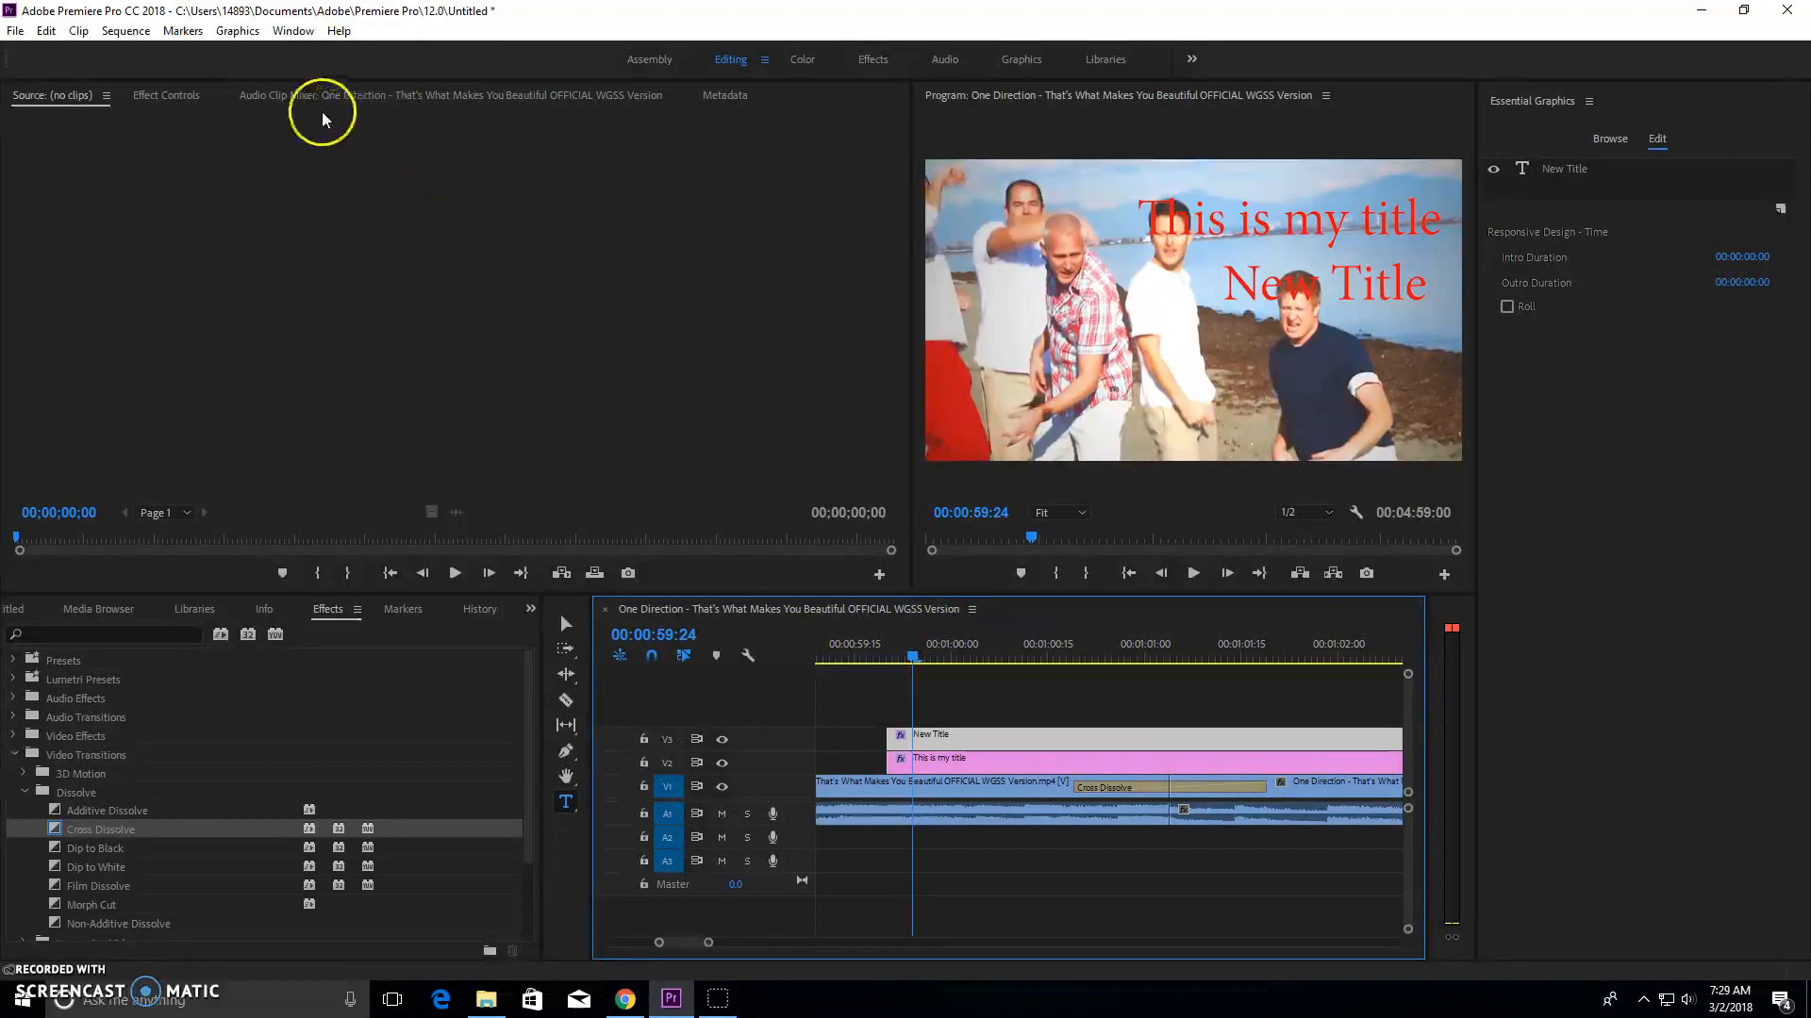
left_click(170, 98)
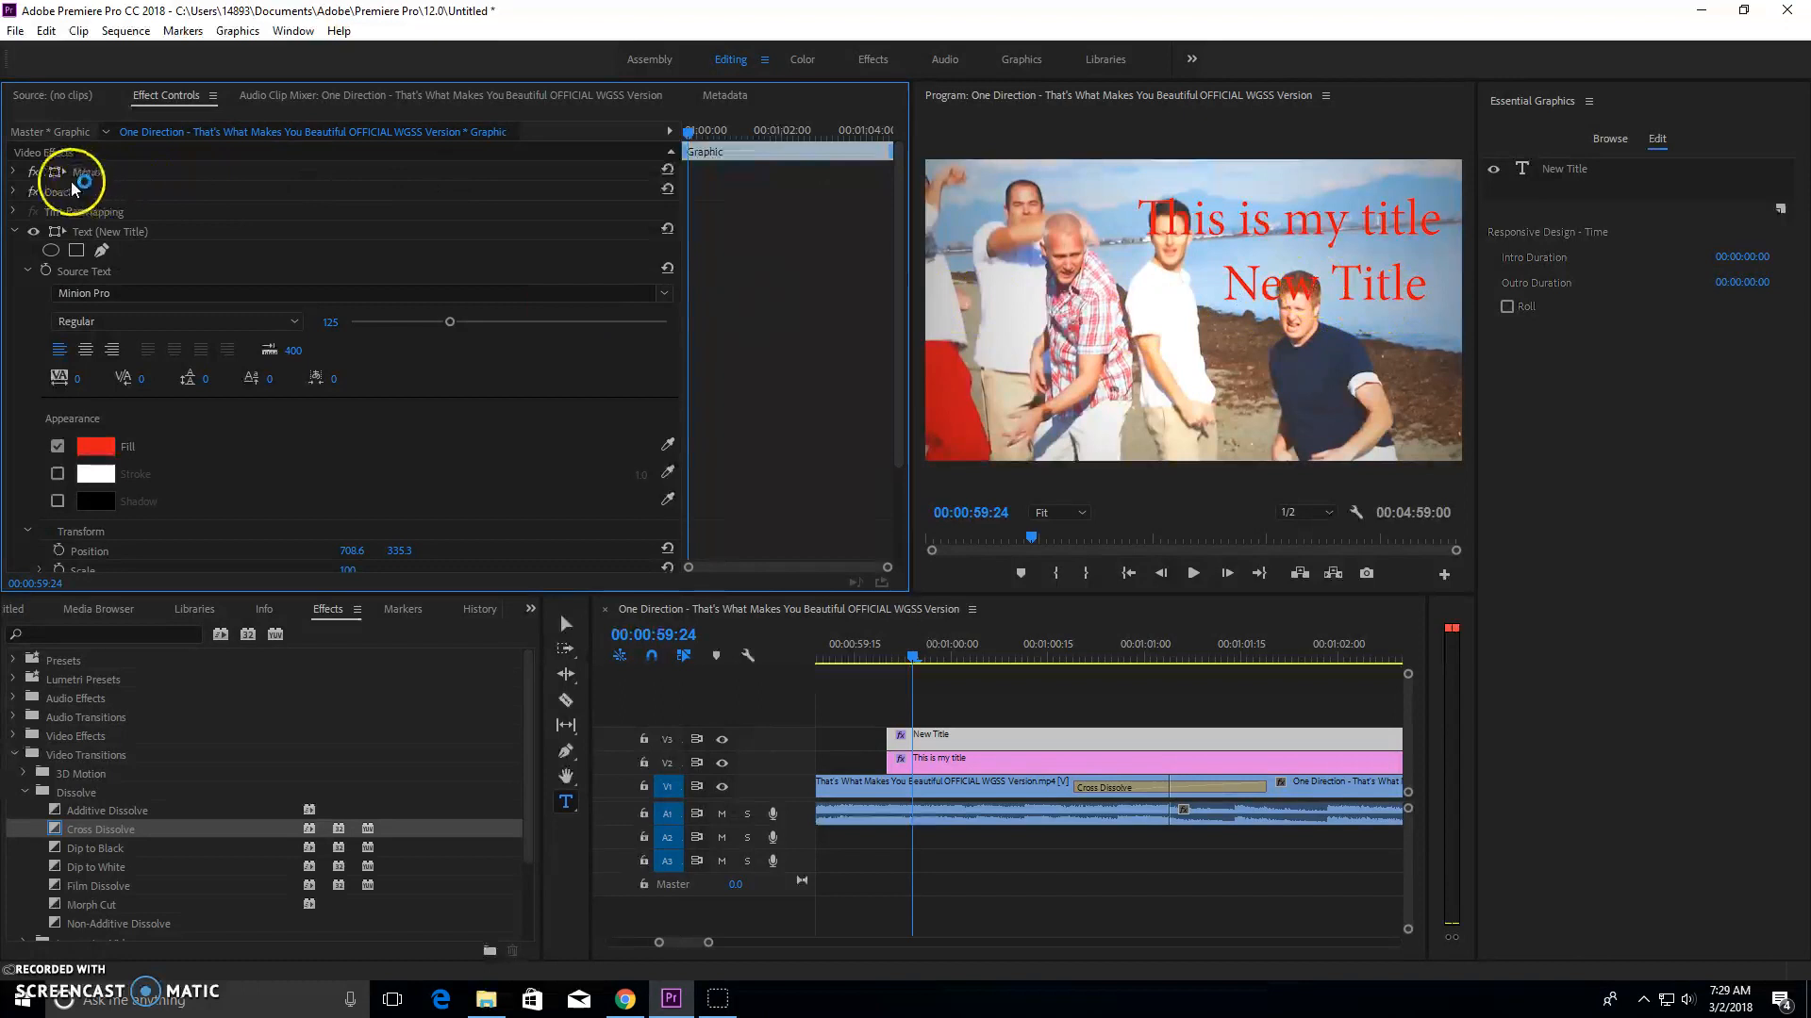
left_click(14, 172)
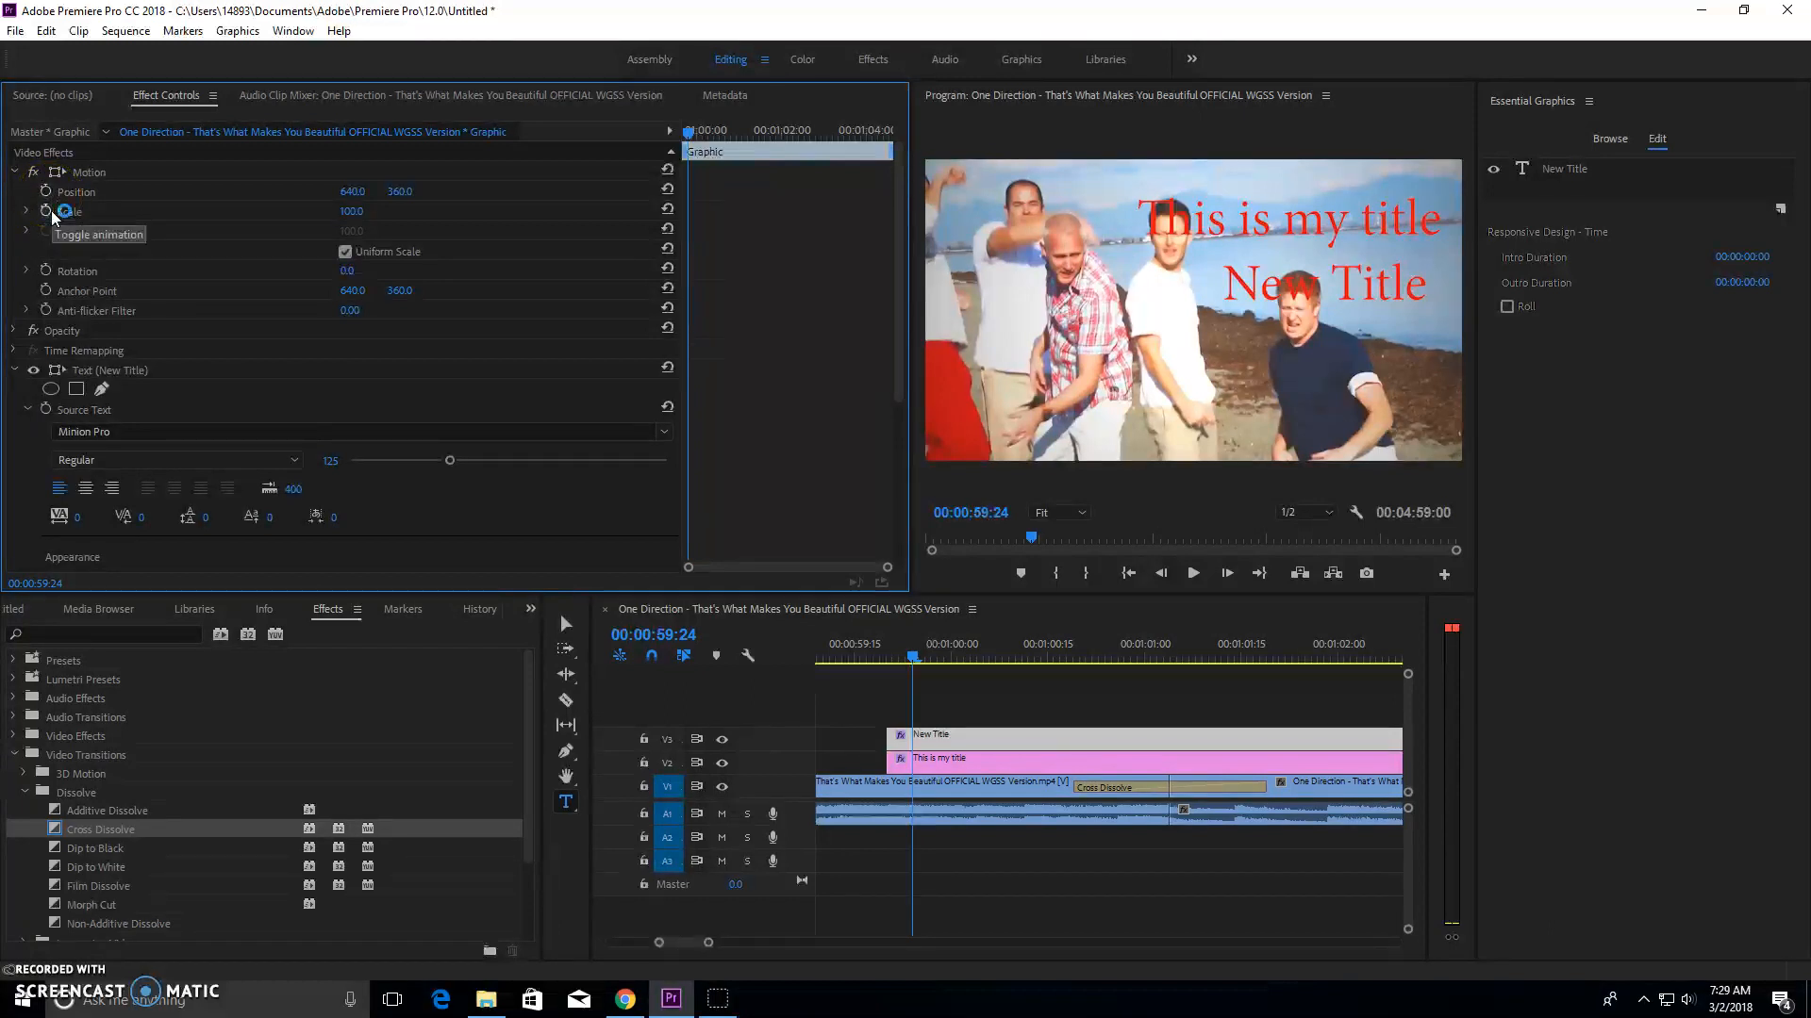
left_click(45, 192)
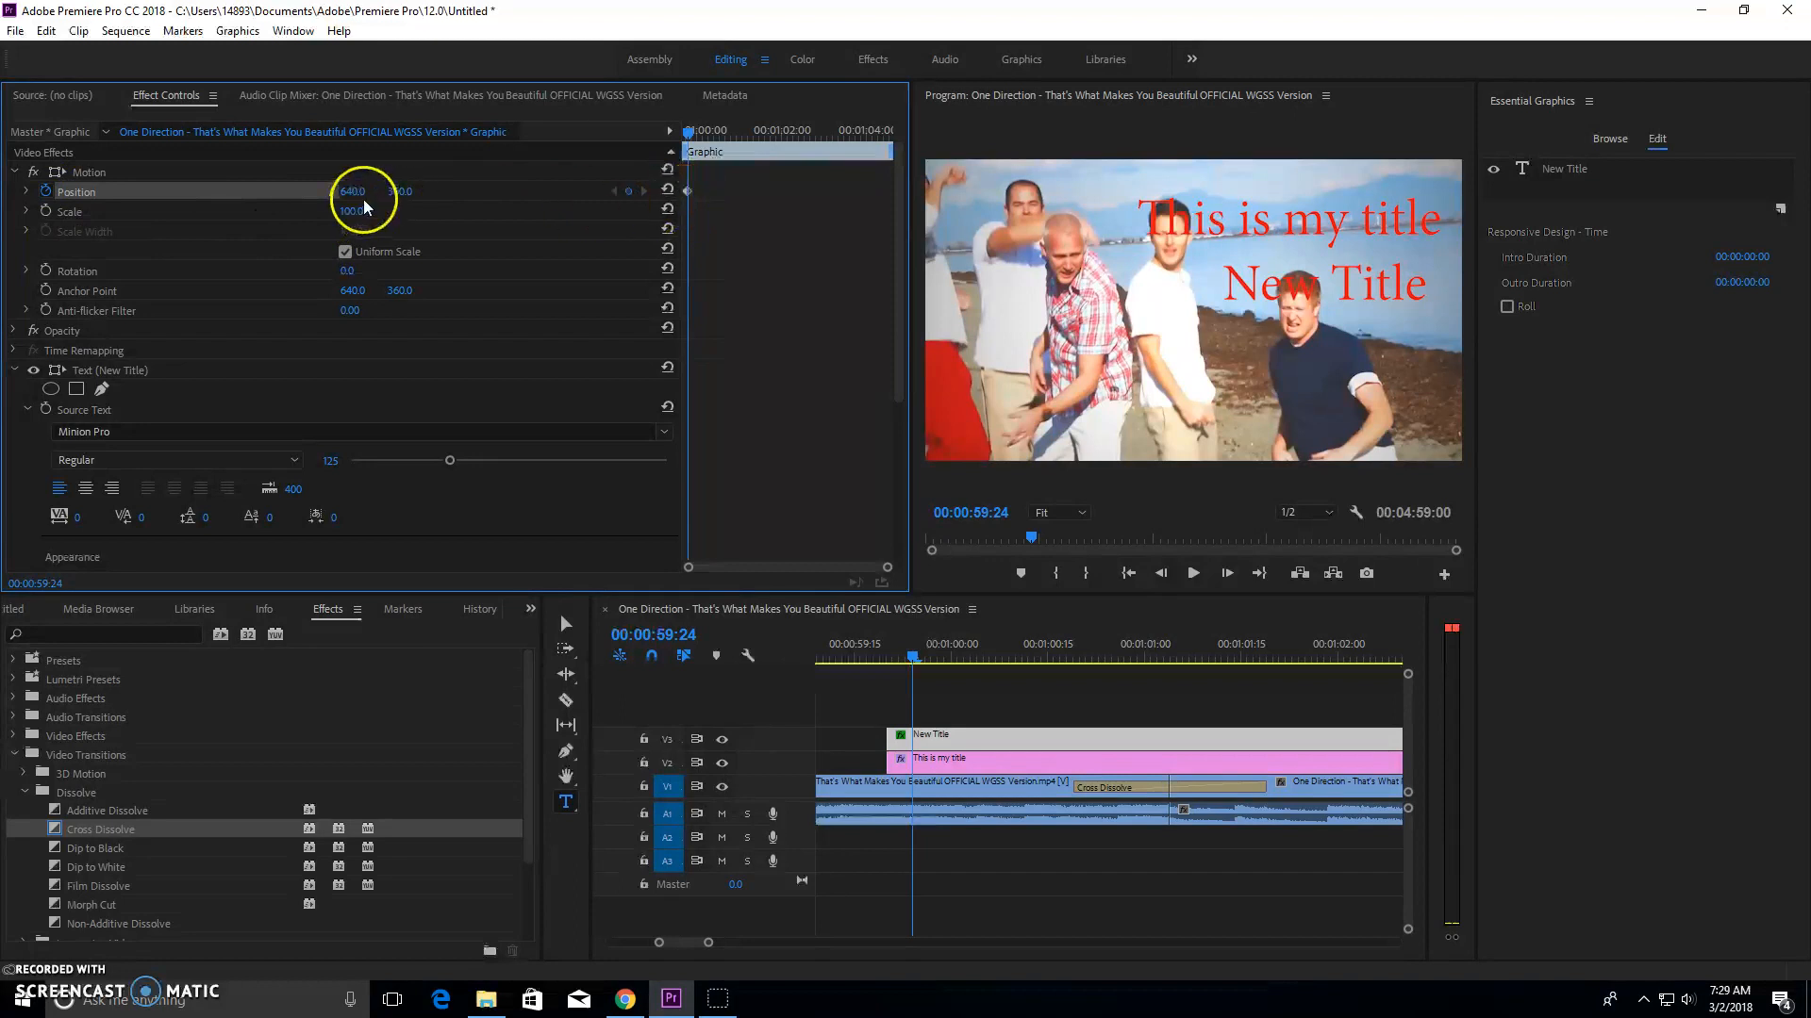
left_click_drag(359, 194, 83, 194)
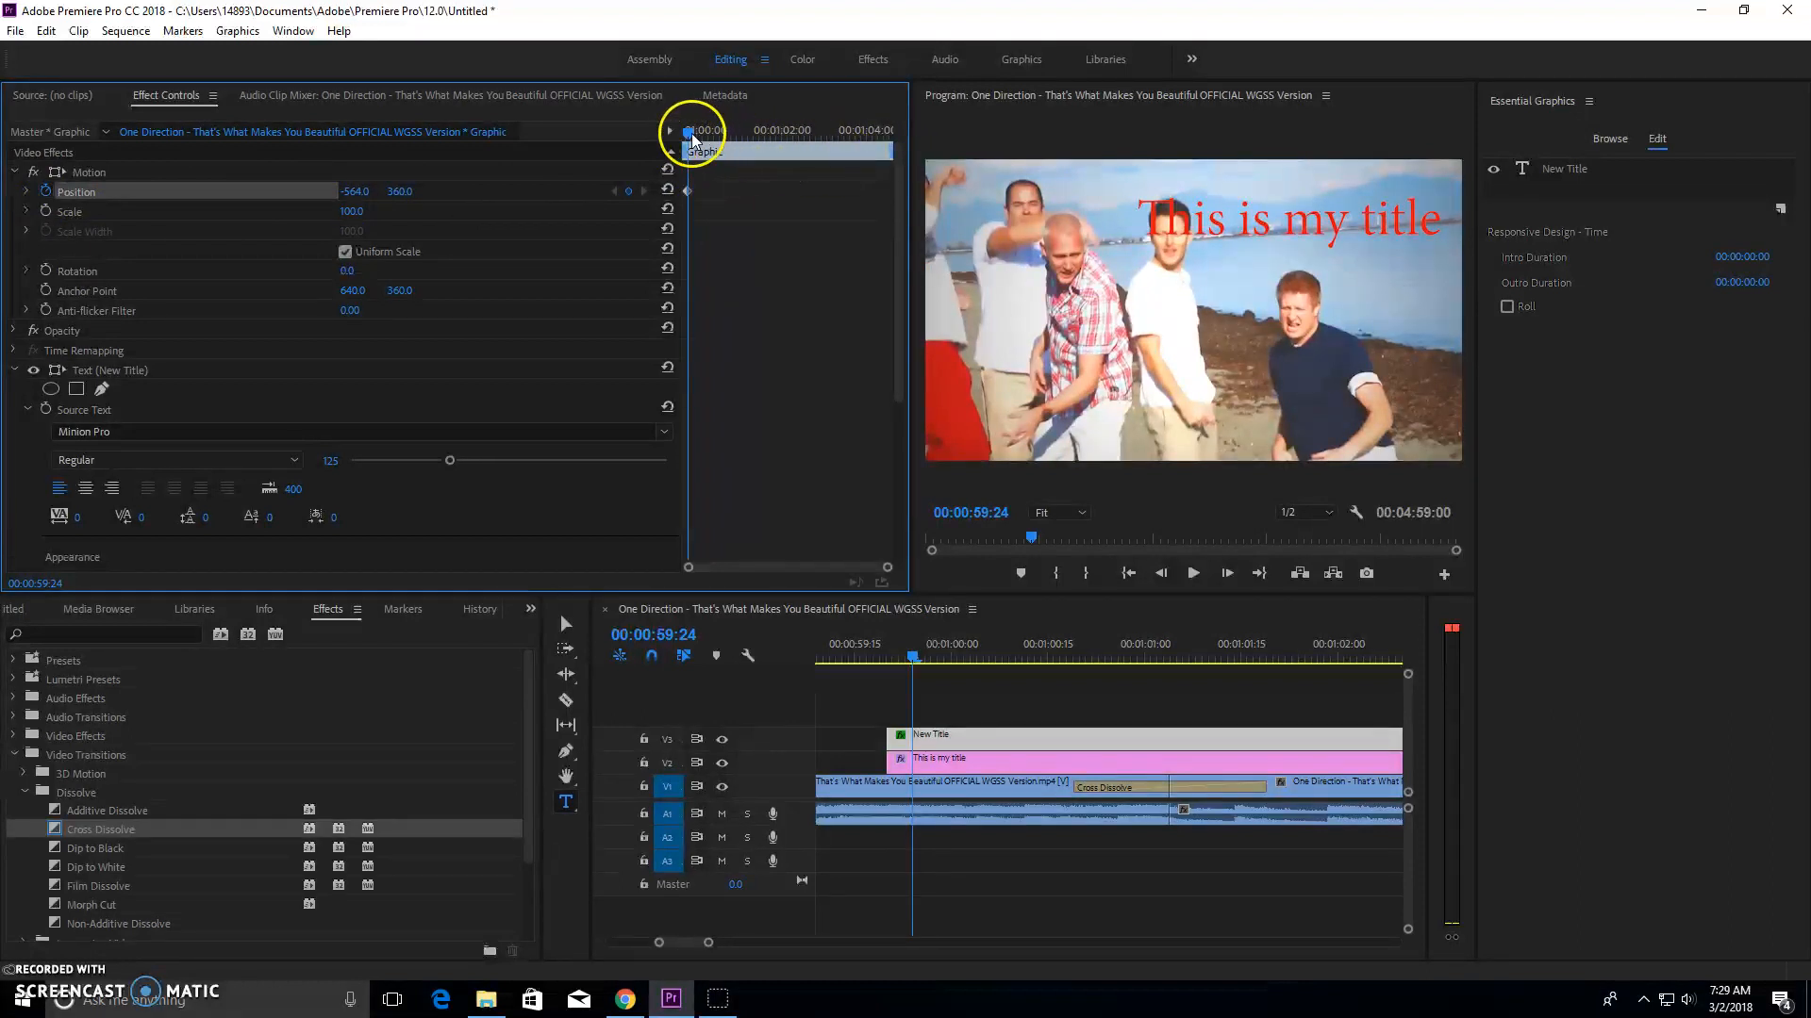
Keyframe New Title's horizontal Motion position at 335 at 00:01:00:27, and lower the speaker volume to 9.
left_click_drag(690, 133, 740, 146)
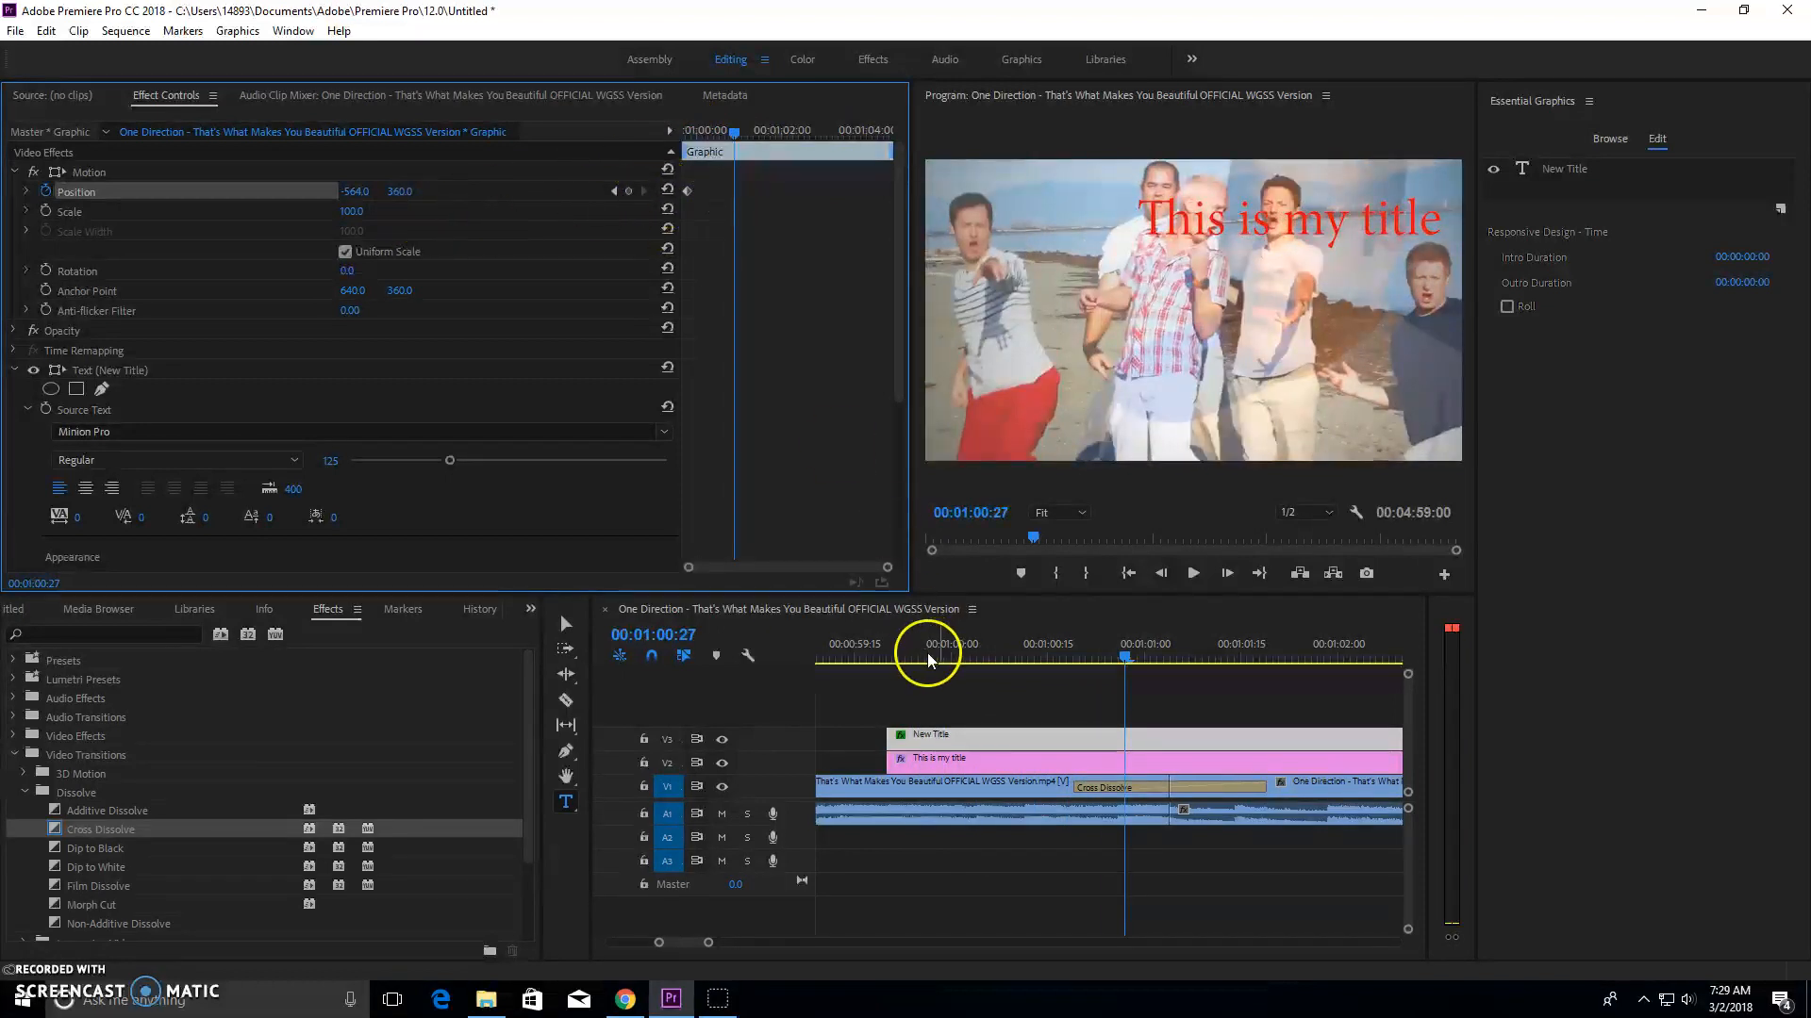
left_click(1688, 1002)
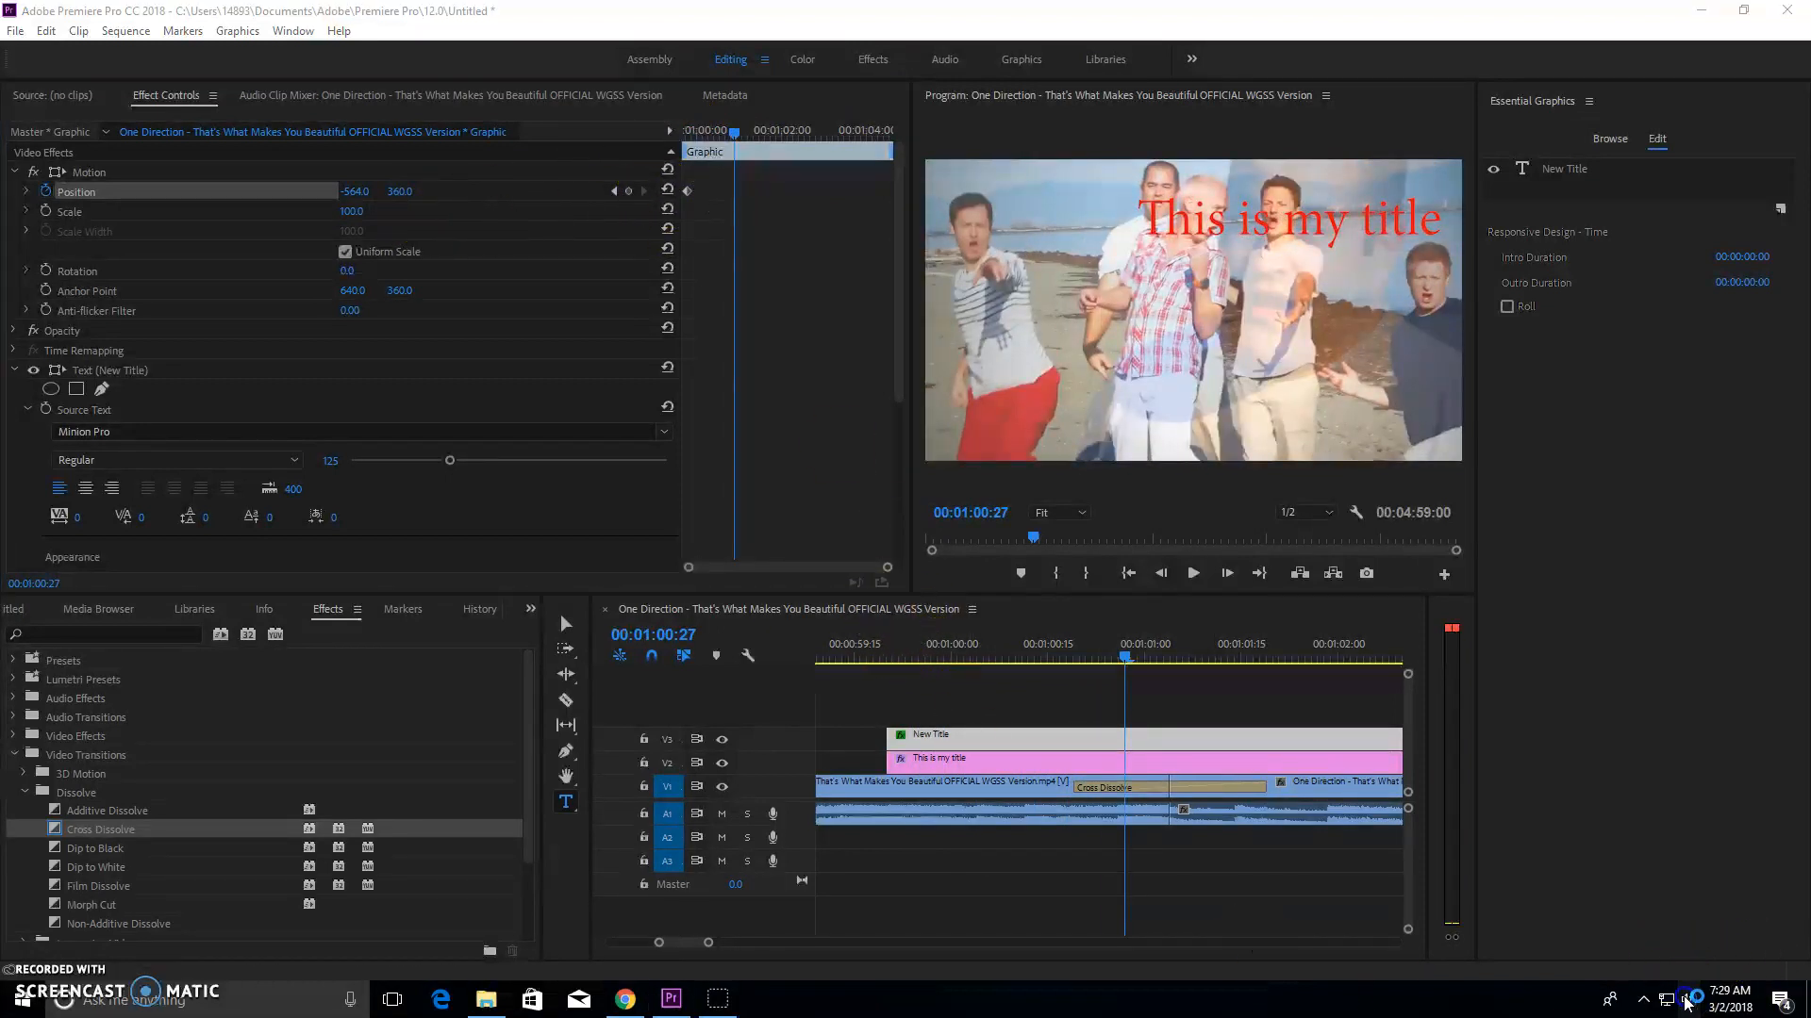
left_click_drag(1592, 952, 1554, 952)
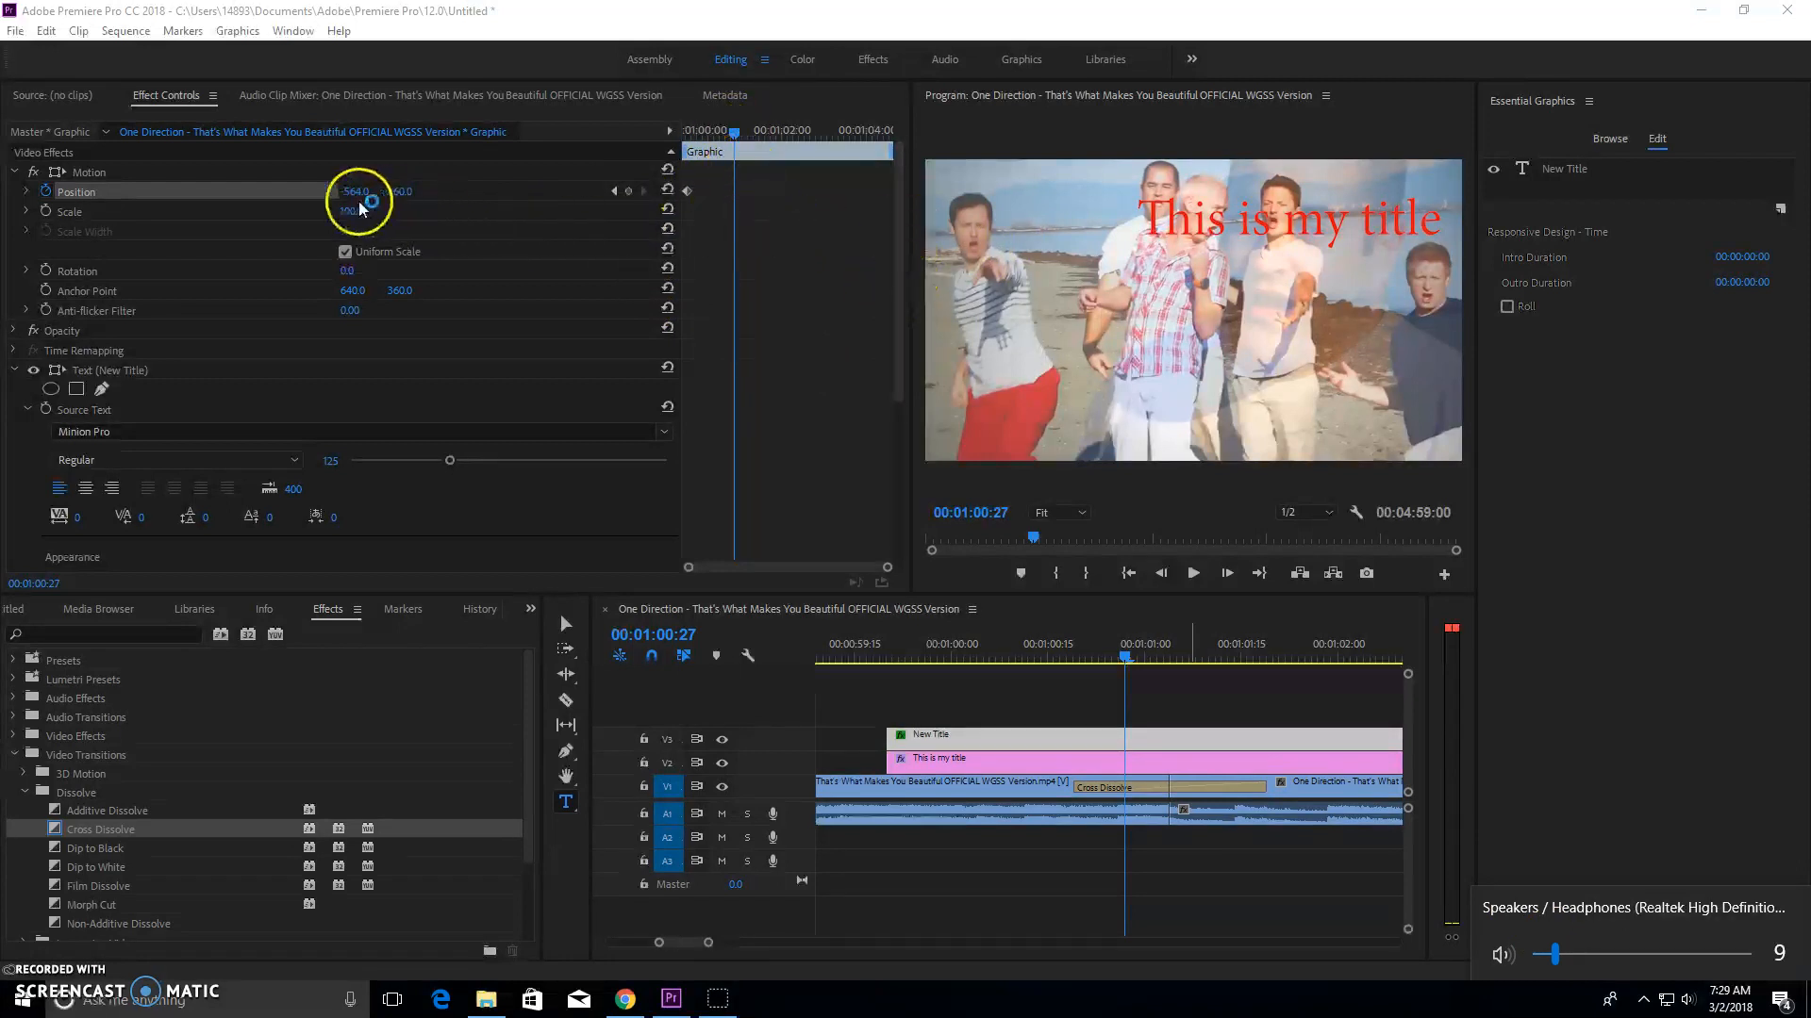
left_click_drag(348, 205, 1203, 210)
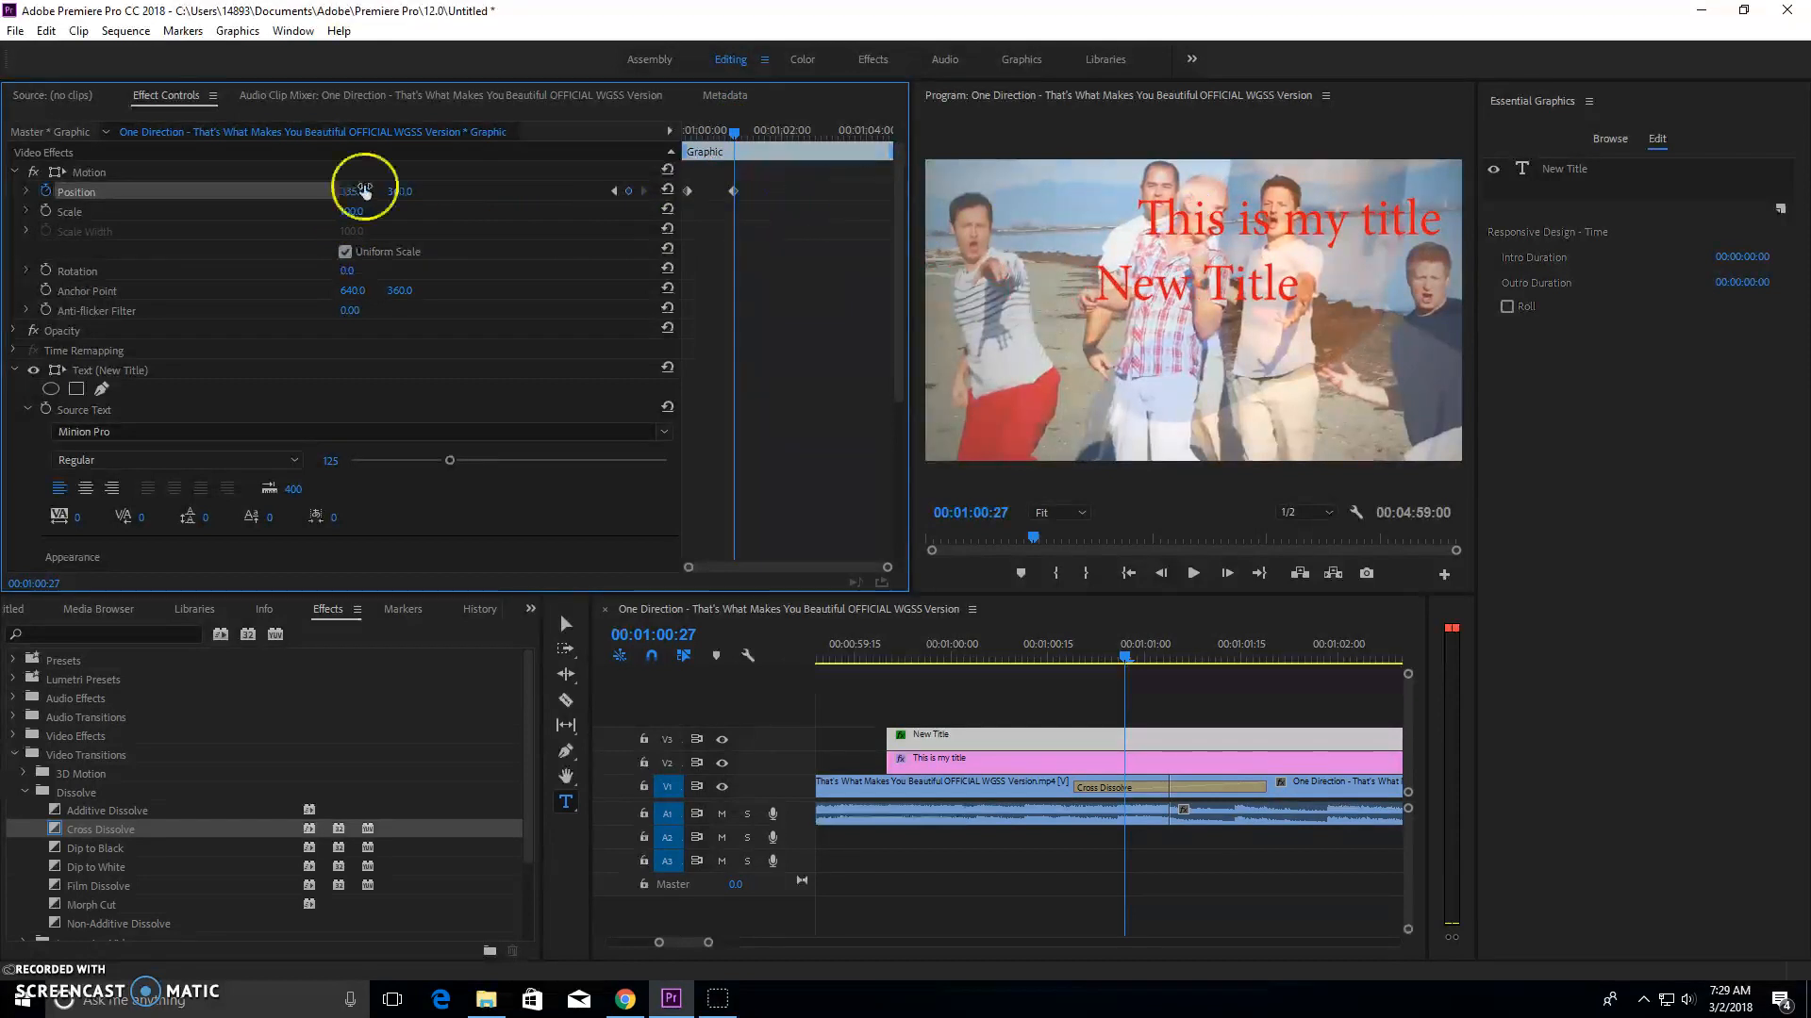
Add a Position keyframe holding New Title at 335 at 00:01:02:22, and one with horizontal position 1219 at 00:01:04:16.
left_click_drag(736, 141, 811, 137)
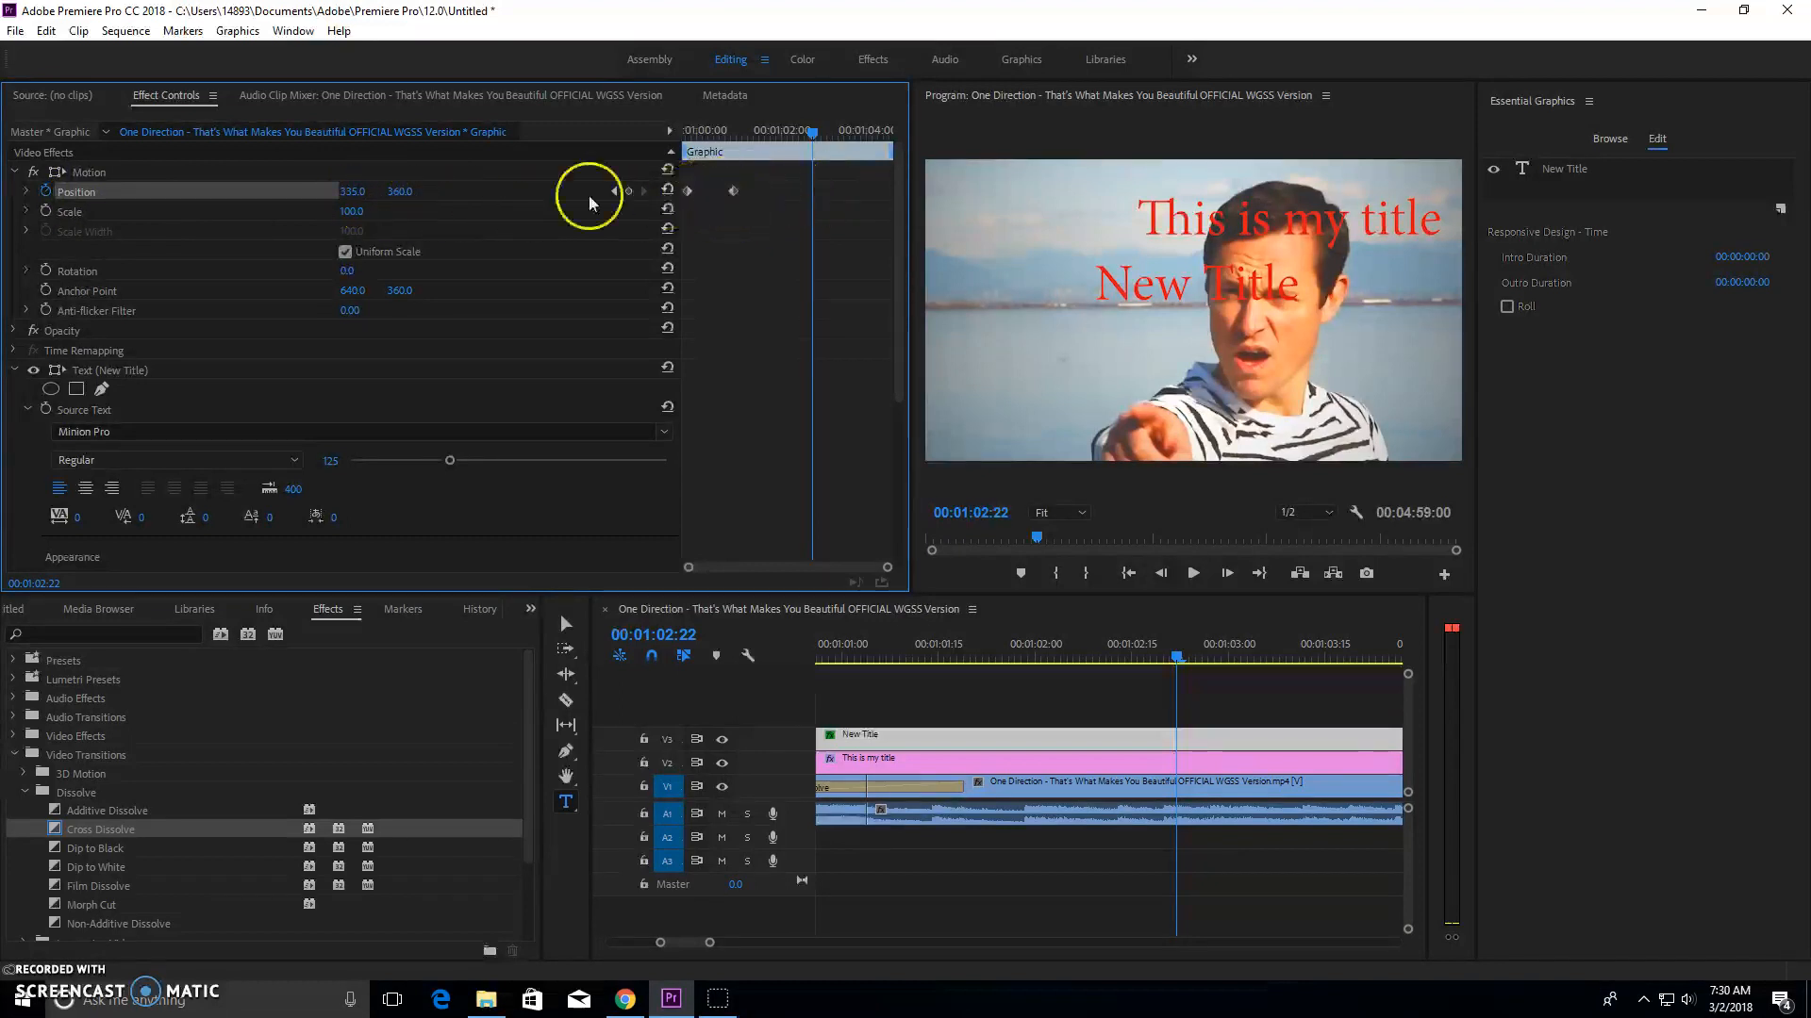
left_click(634, 190)
left_click_drag(809, 131, 894, 144)
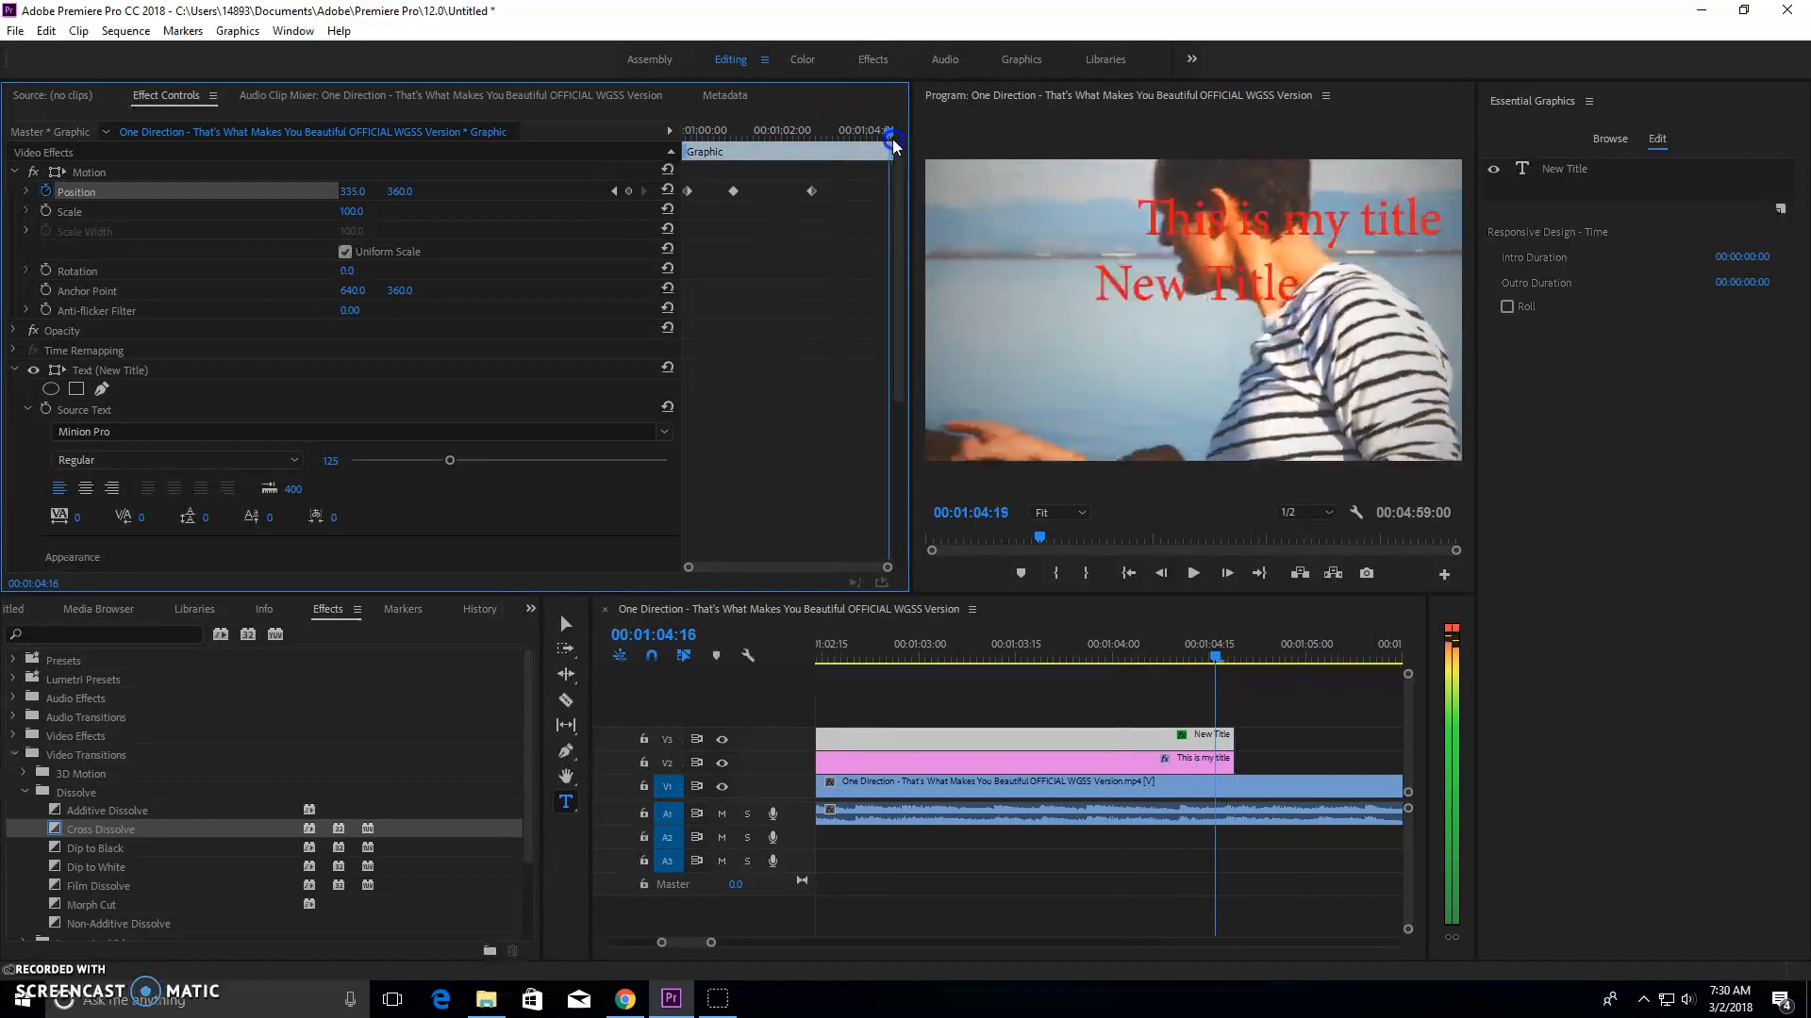
left_click_drag(354, 192, 1177, 207)
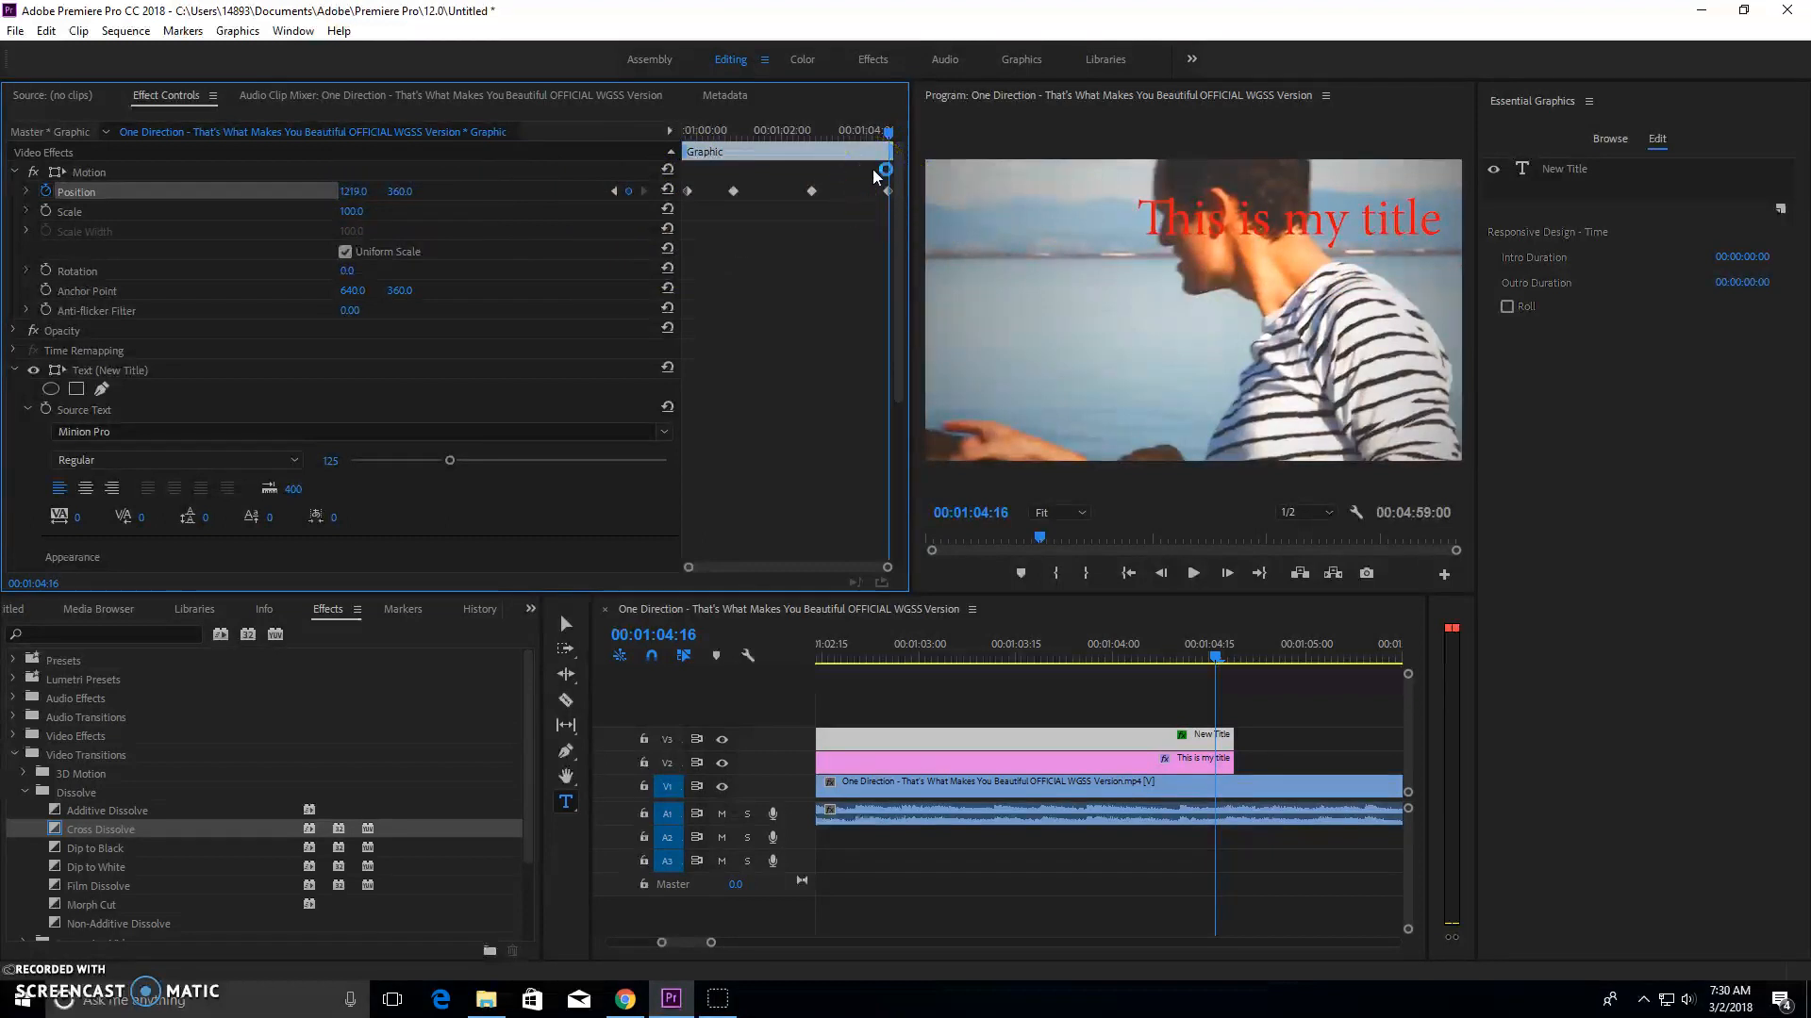
Play the sequence from 00:00:59:20 to check the New Title's movement, and bring the title clips back into view.
left_click_drag(881, 144, 681, 181)
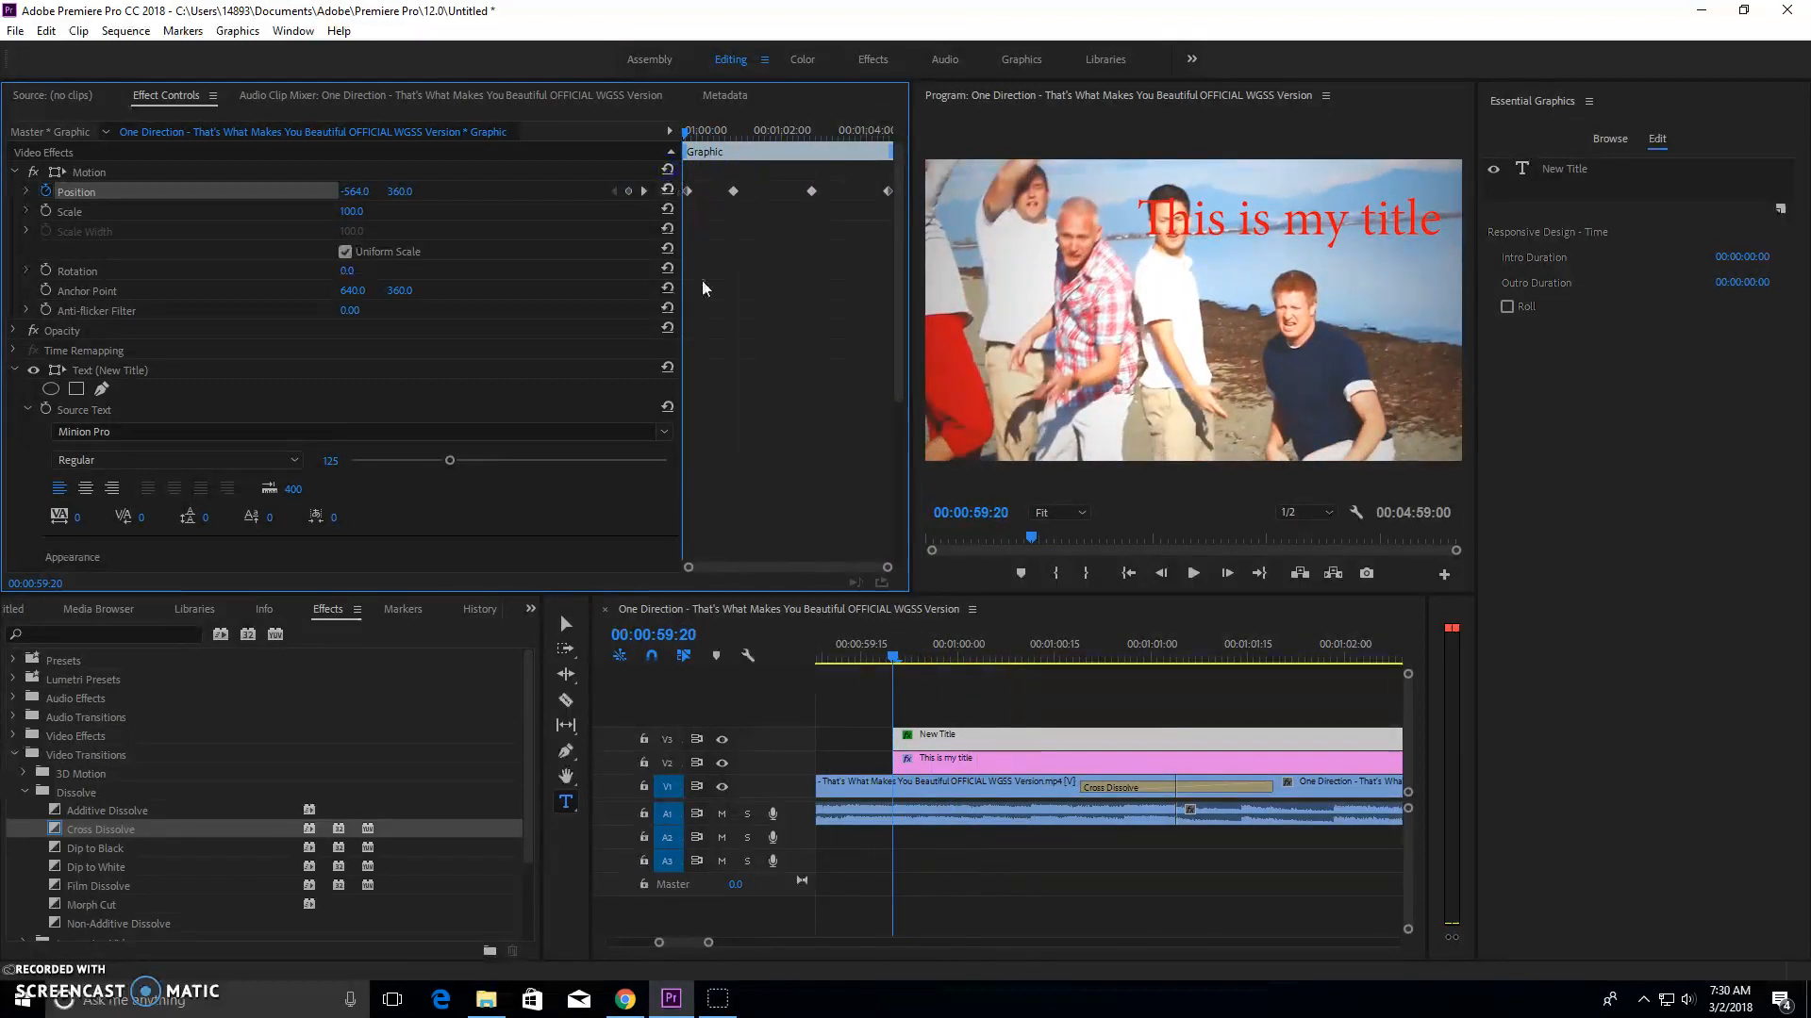
left_click(1193, 575)
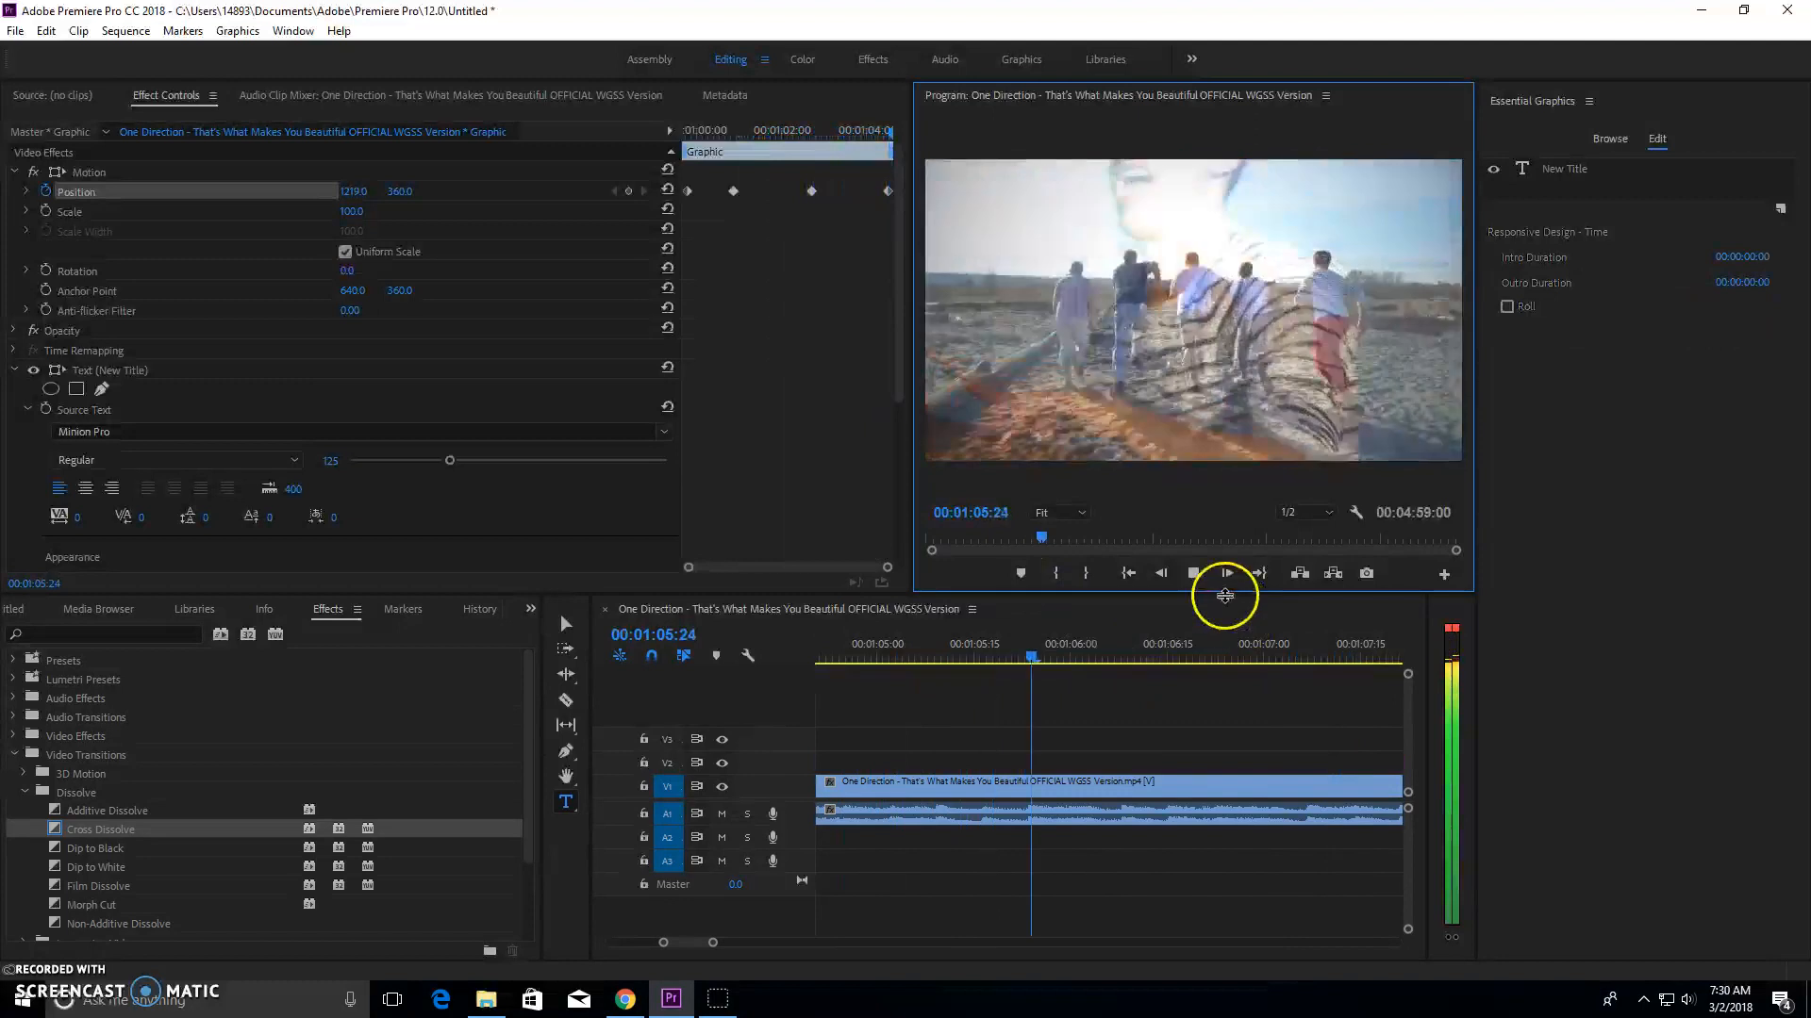
left_click(1199, 579)
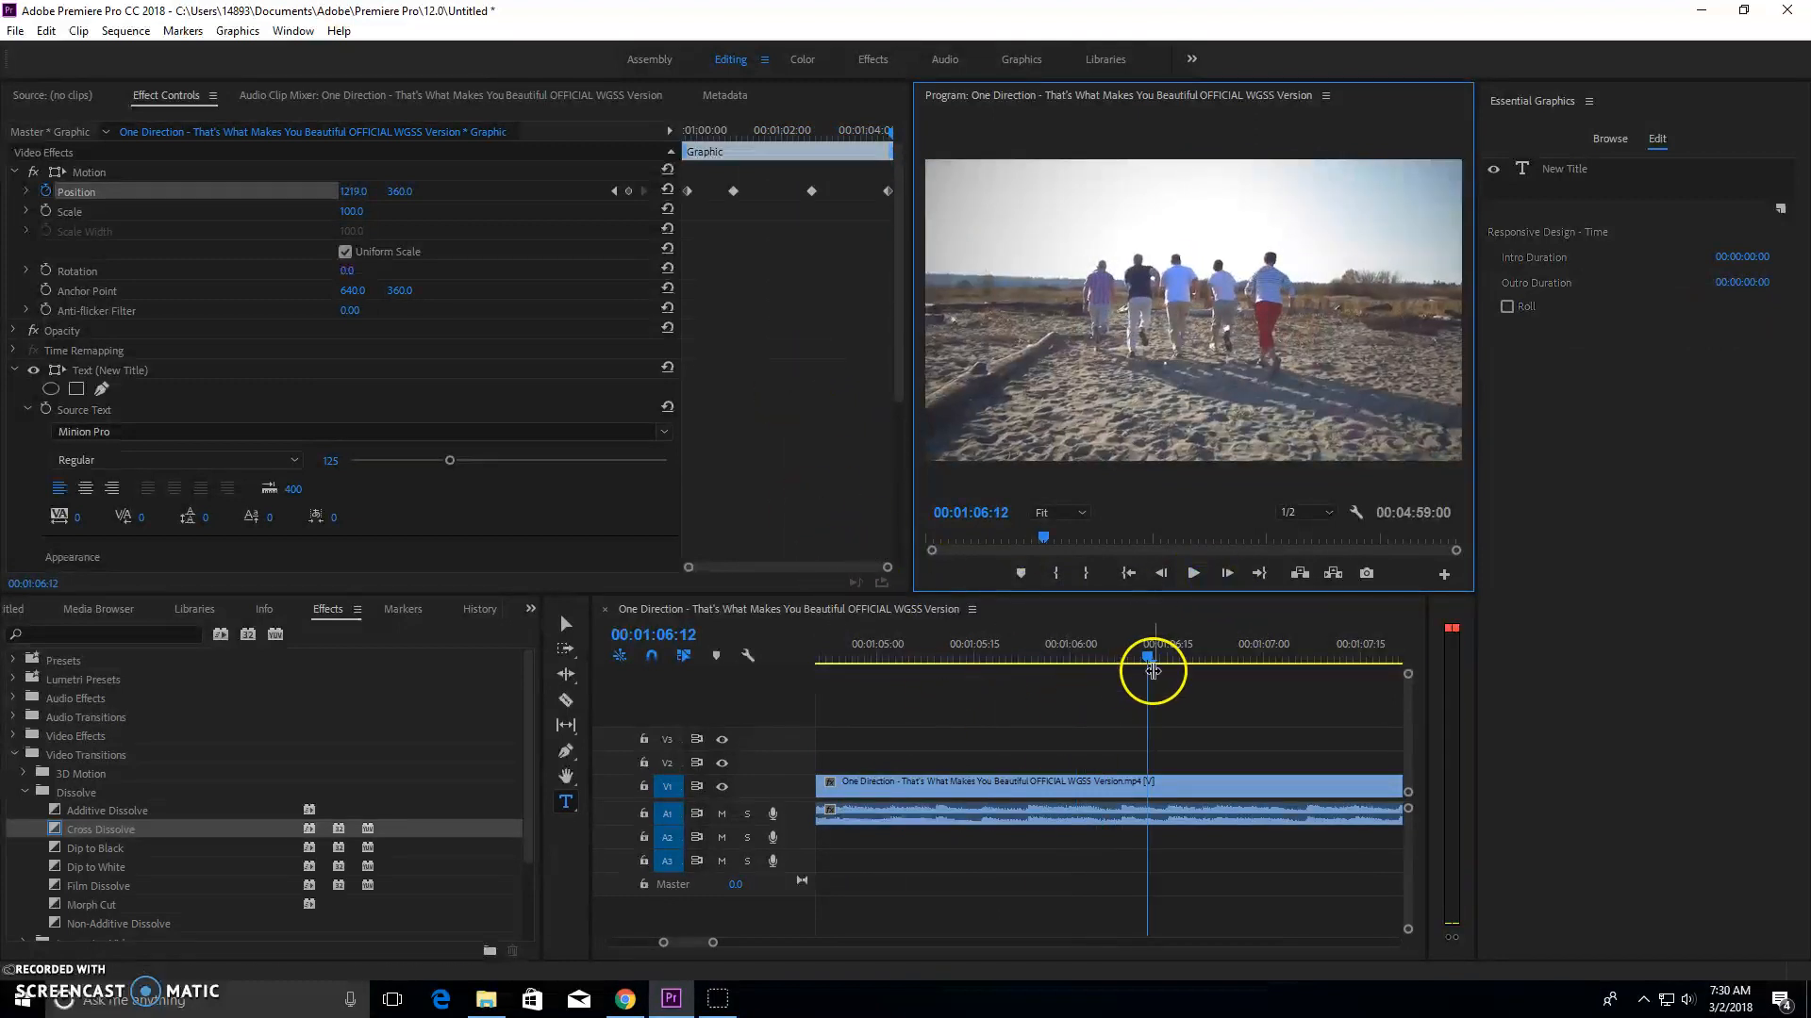
left_click_drag(699, 943, 695, 943)
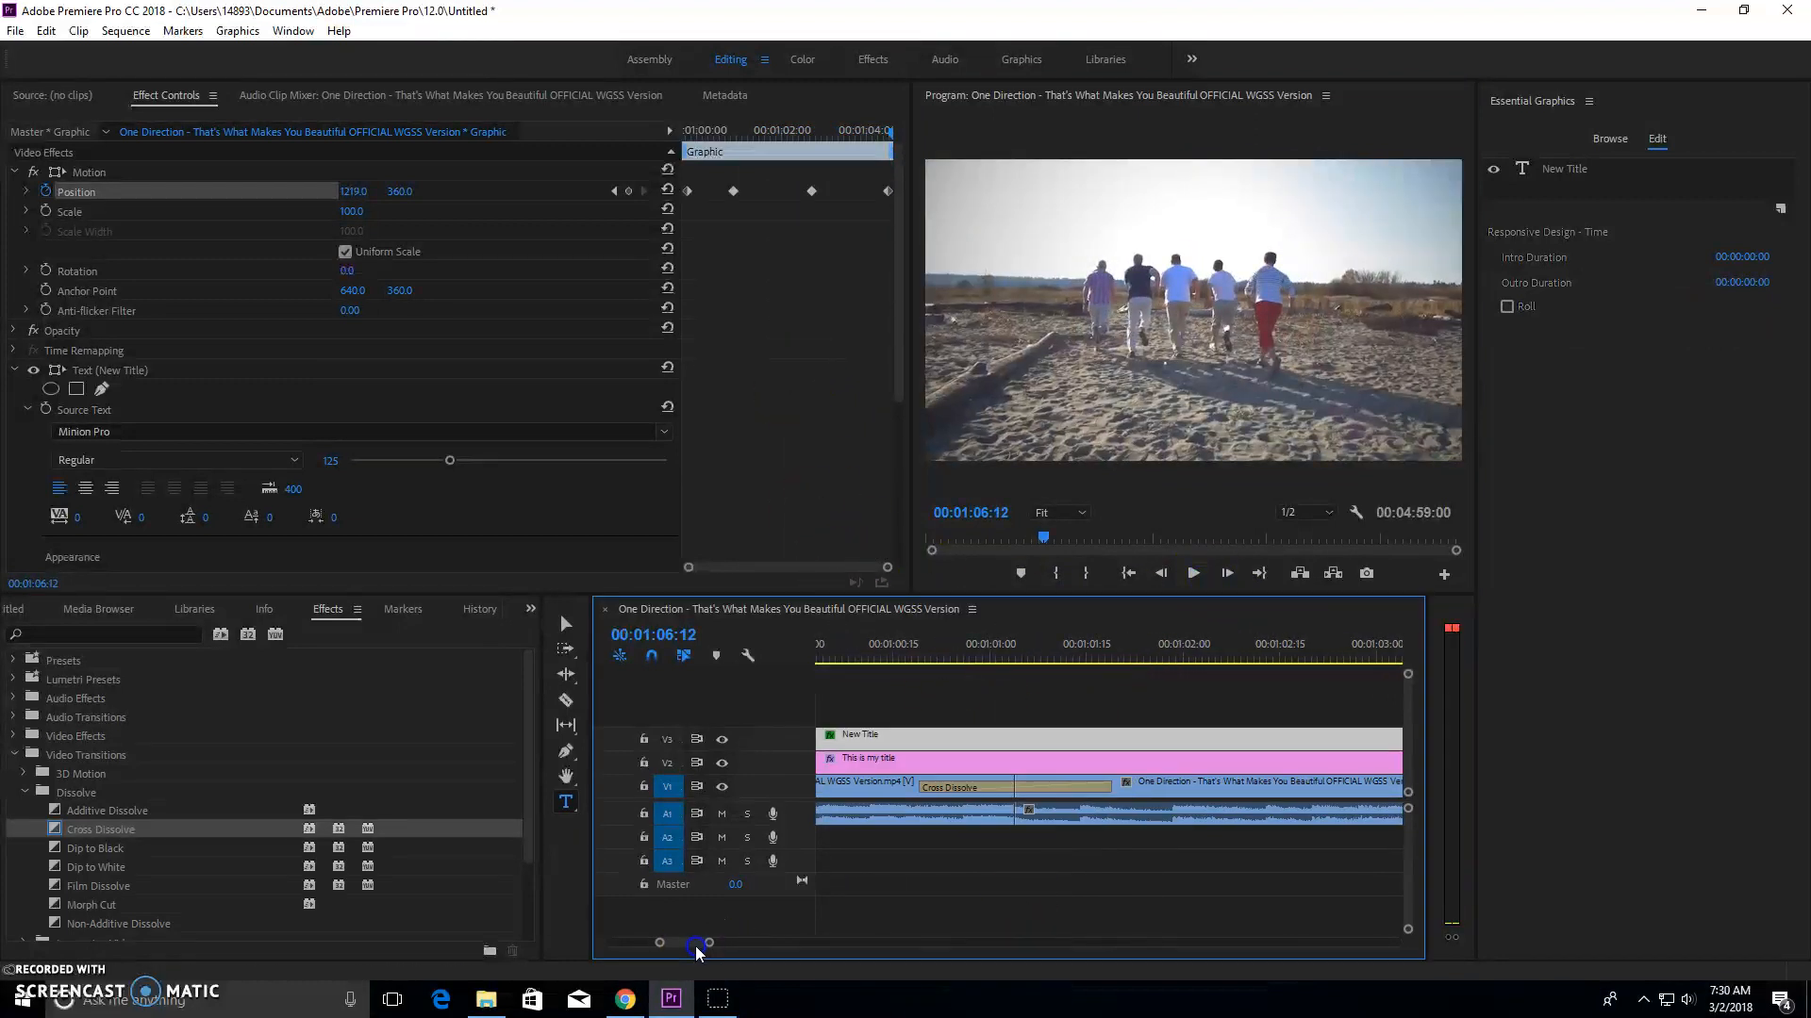
Shift New Title's third Position keyframe closer to its final keyframe to lengthen the title's hold at mid-frame.
left_click(915, 742)
left_click(1007, 649)
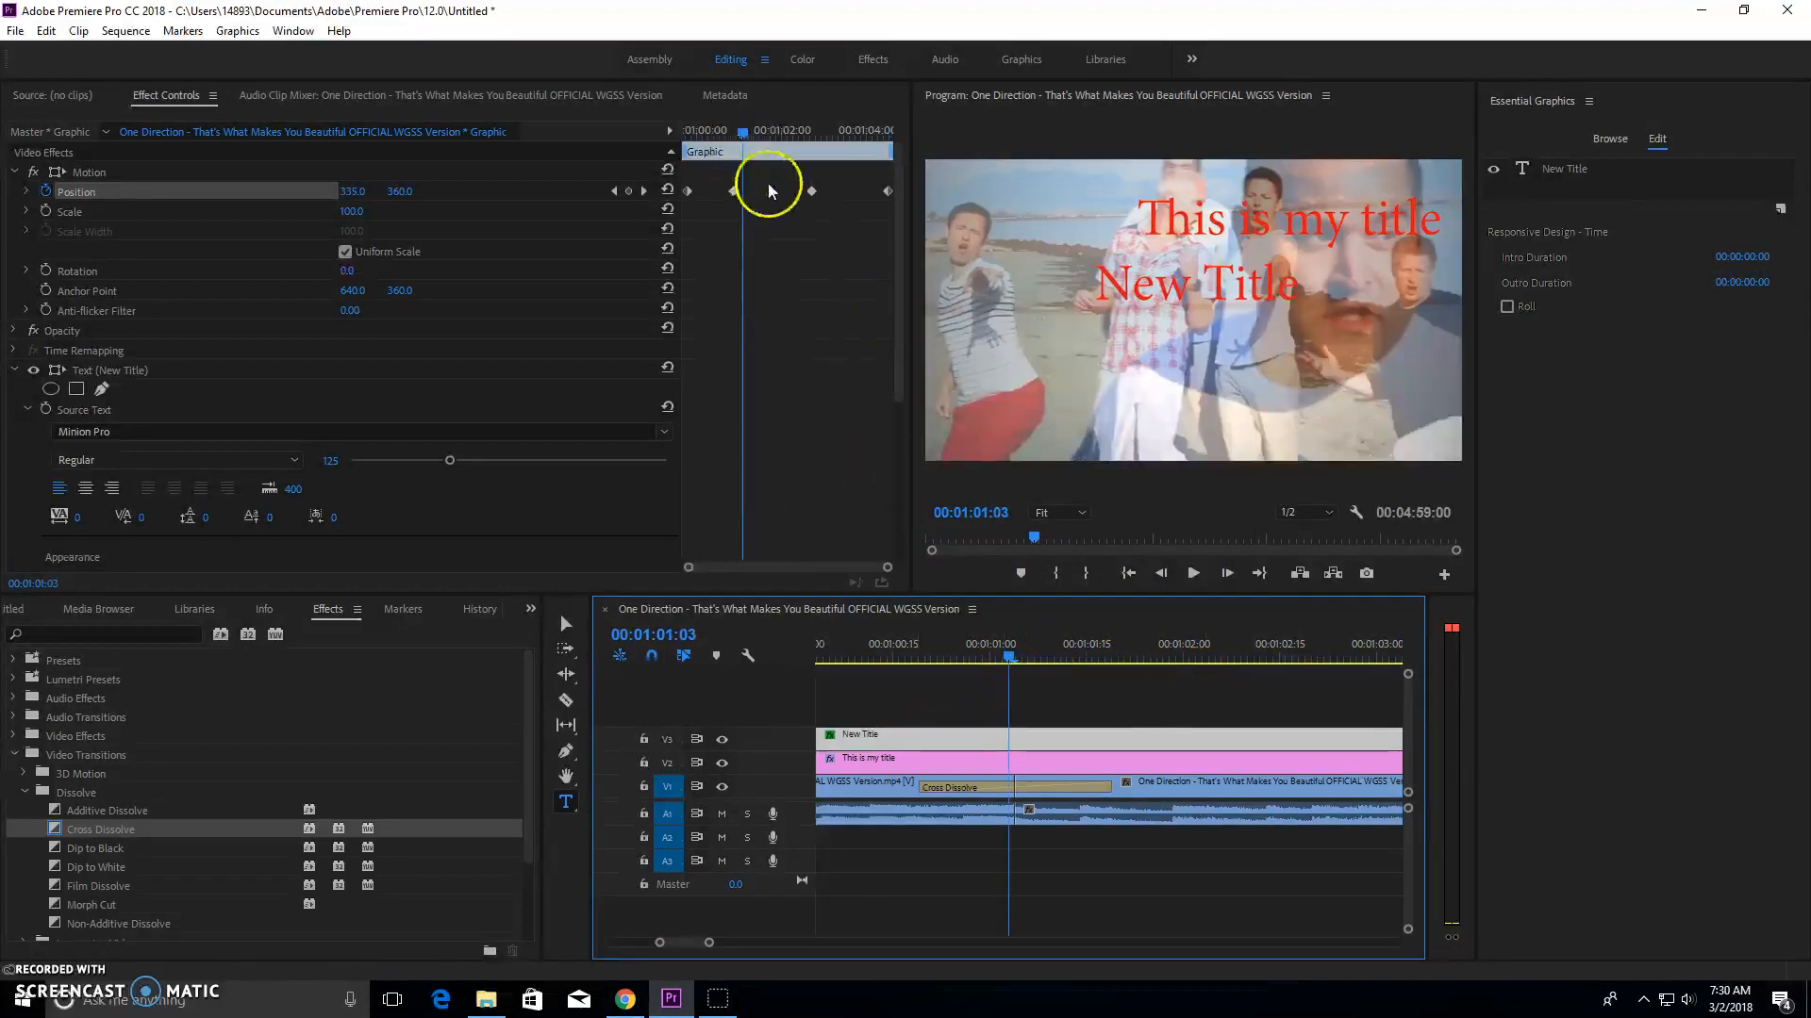
left_click(811, 192)
left_click_drag(812, 200, 833, 200)
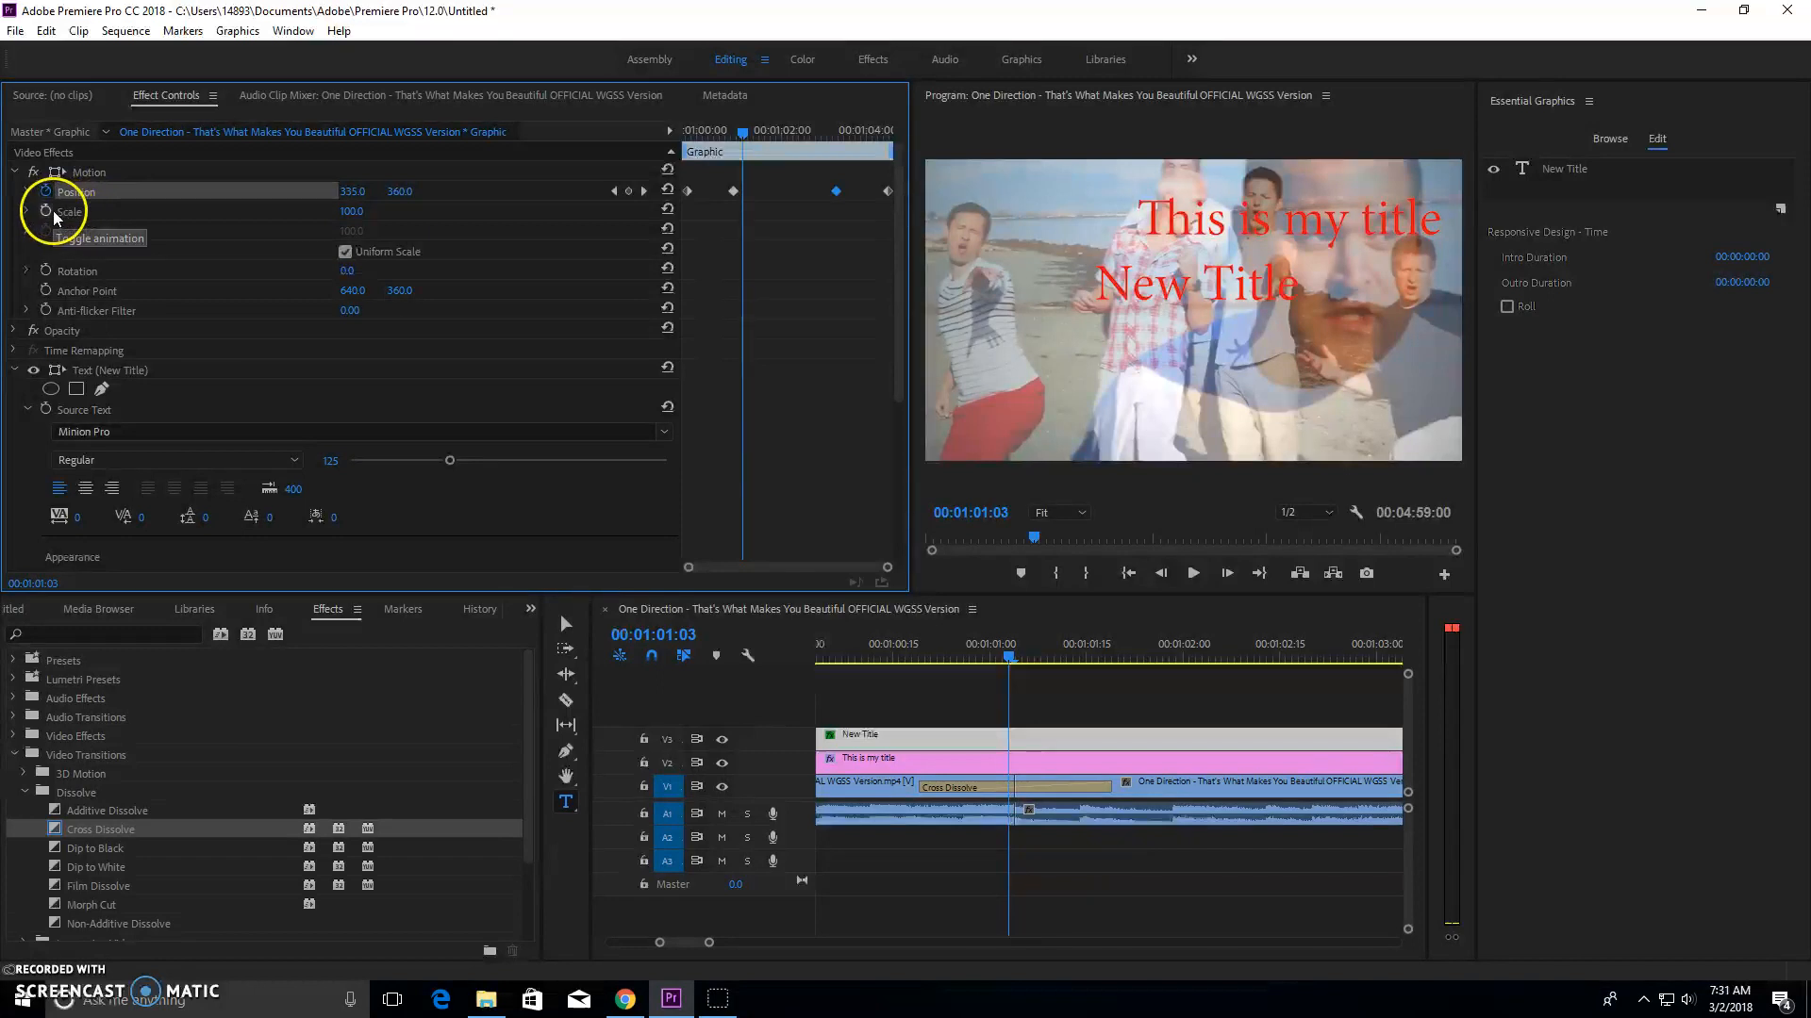
Examine New Title's other animatable properties, including Scale, Rotation, Opacity and the text's font and appearance settings.
left_click(53, 215)
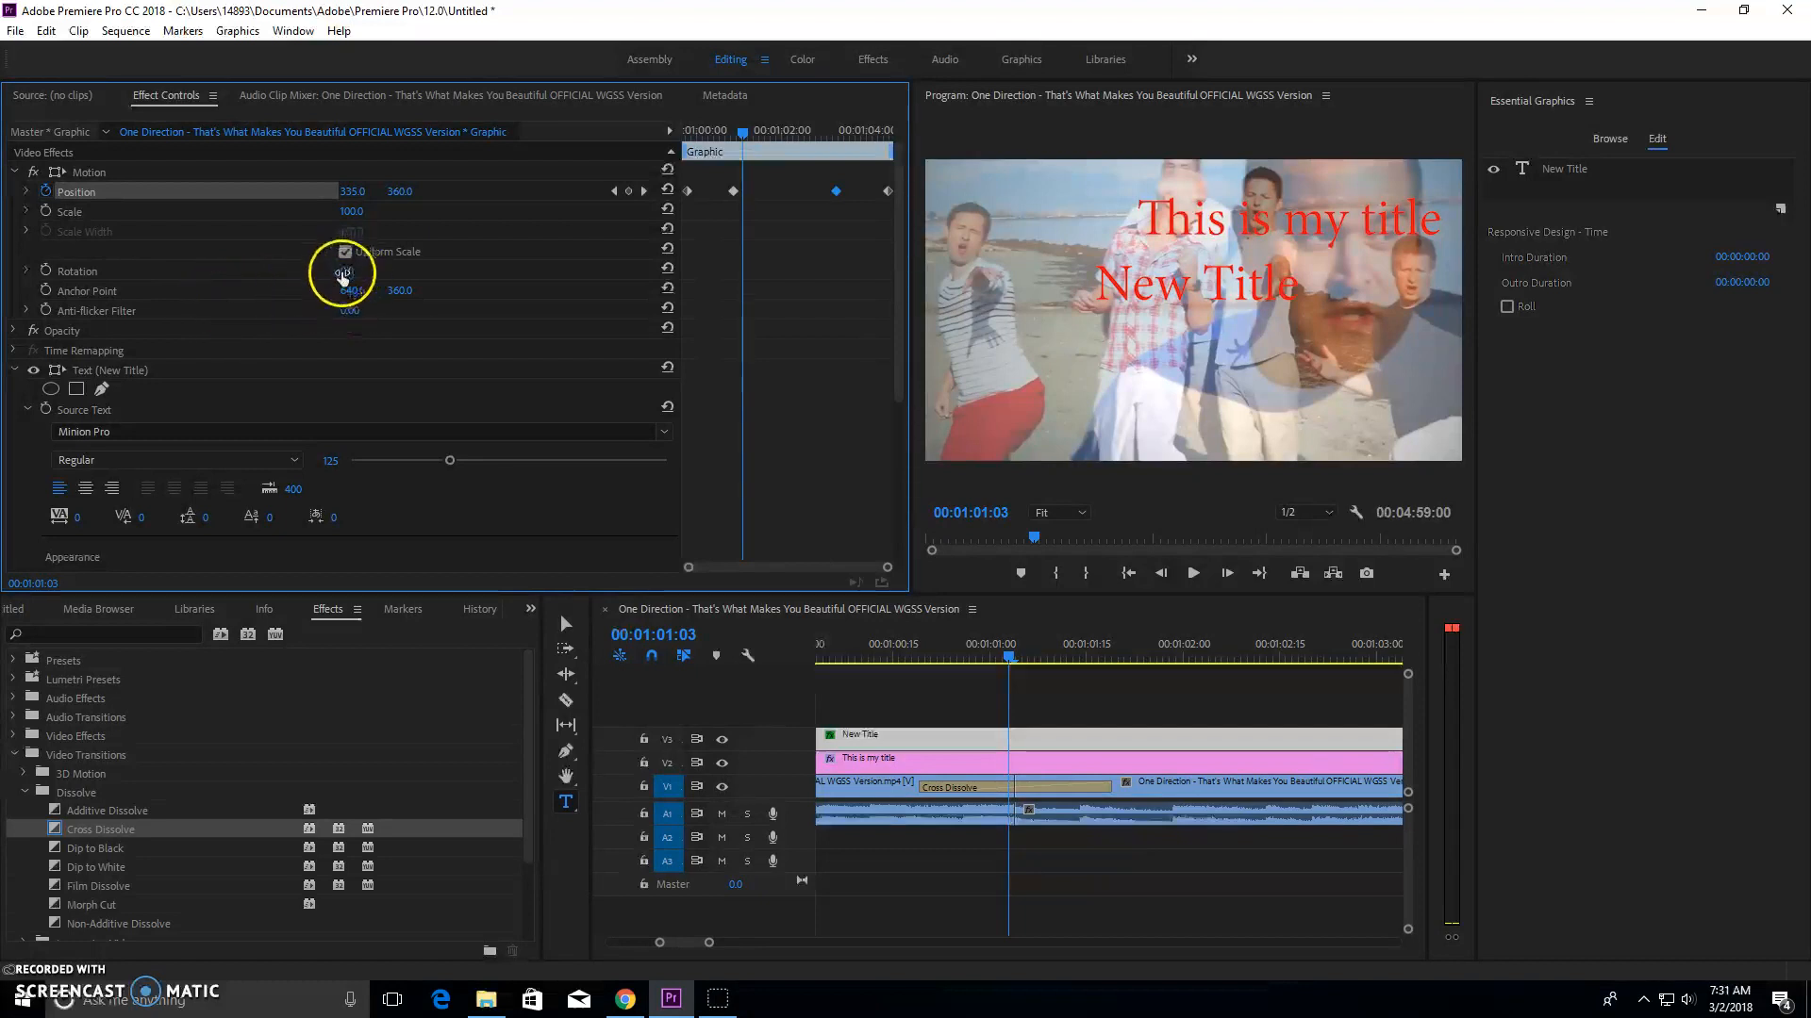
left_click(172, 321)
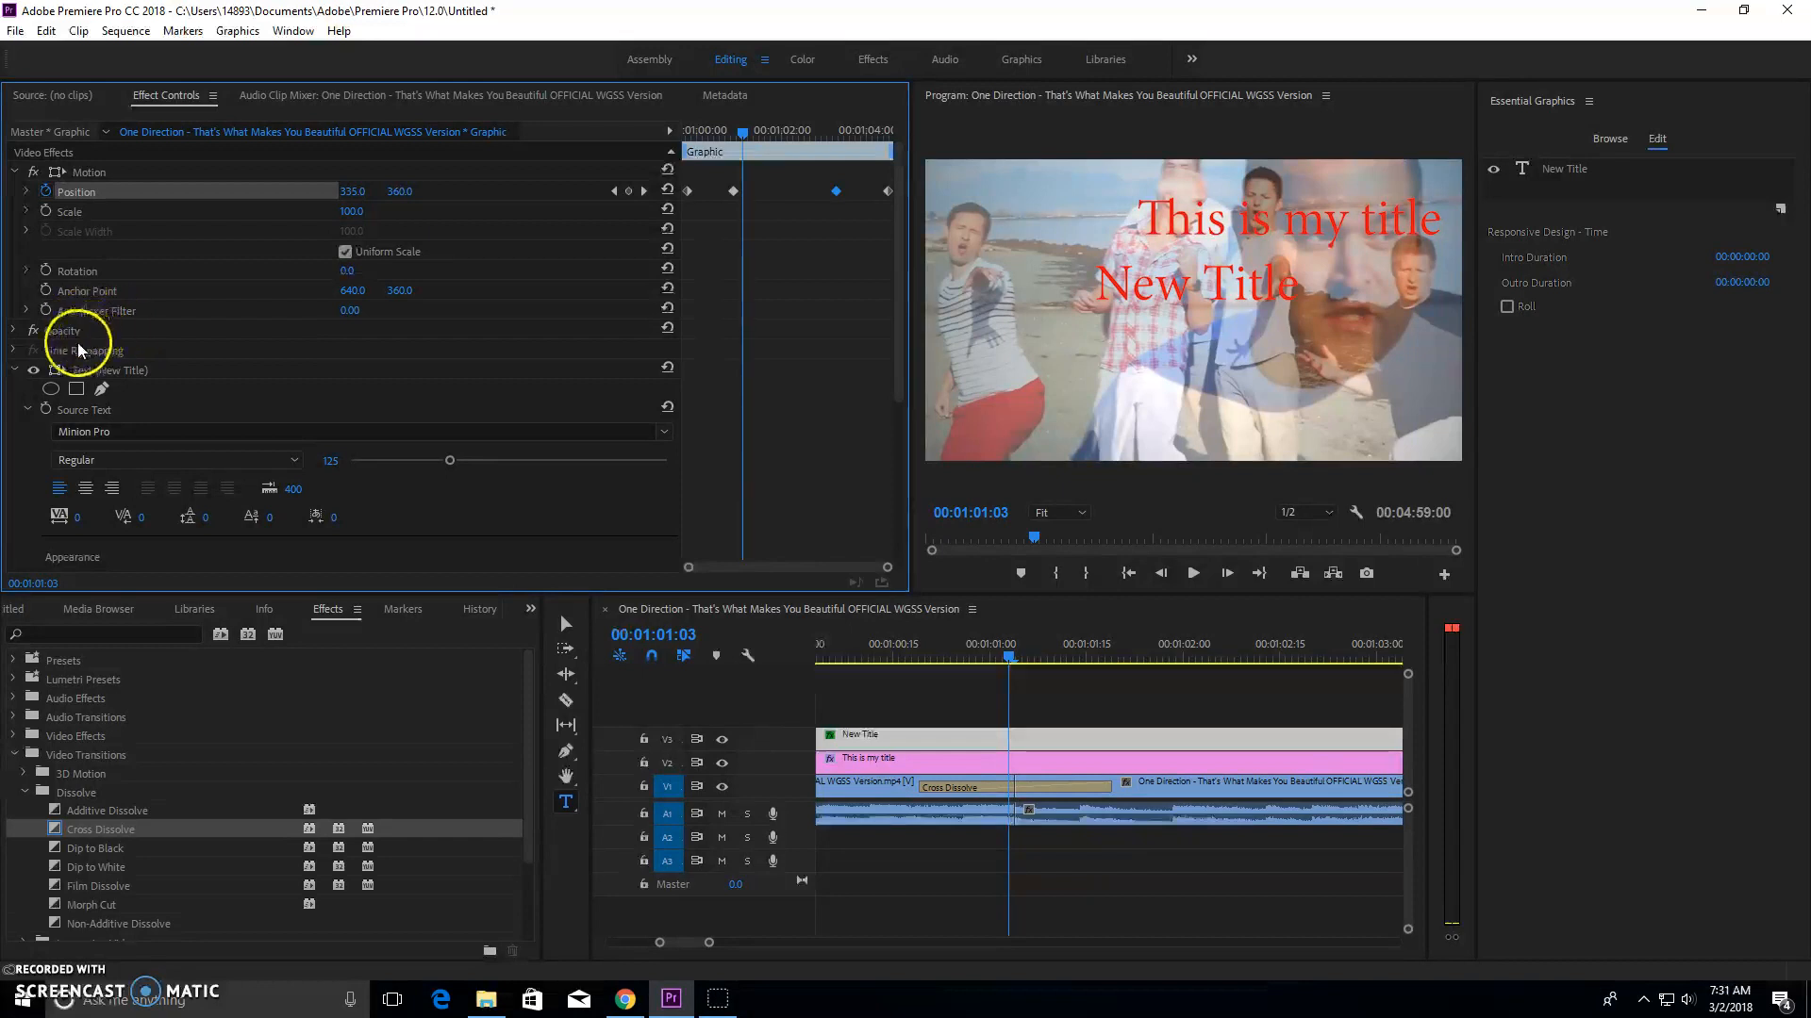
left_click(13, 332)
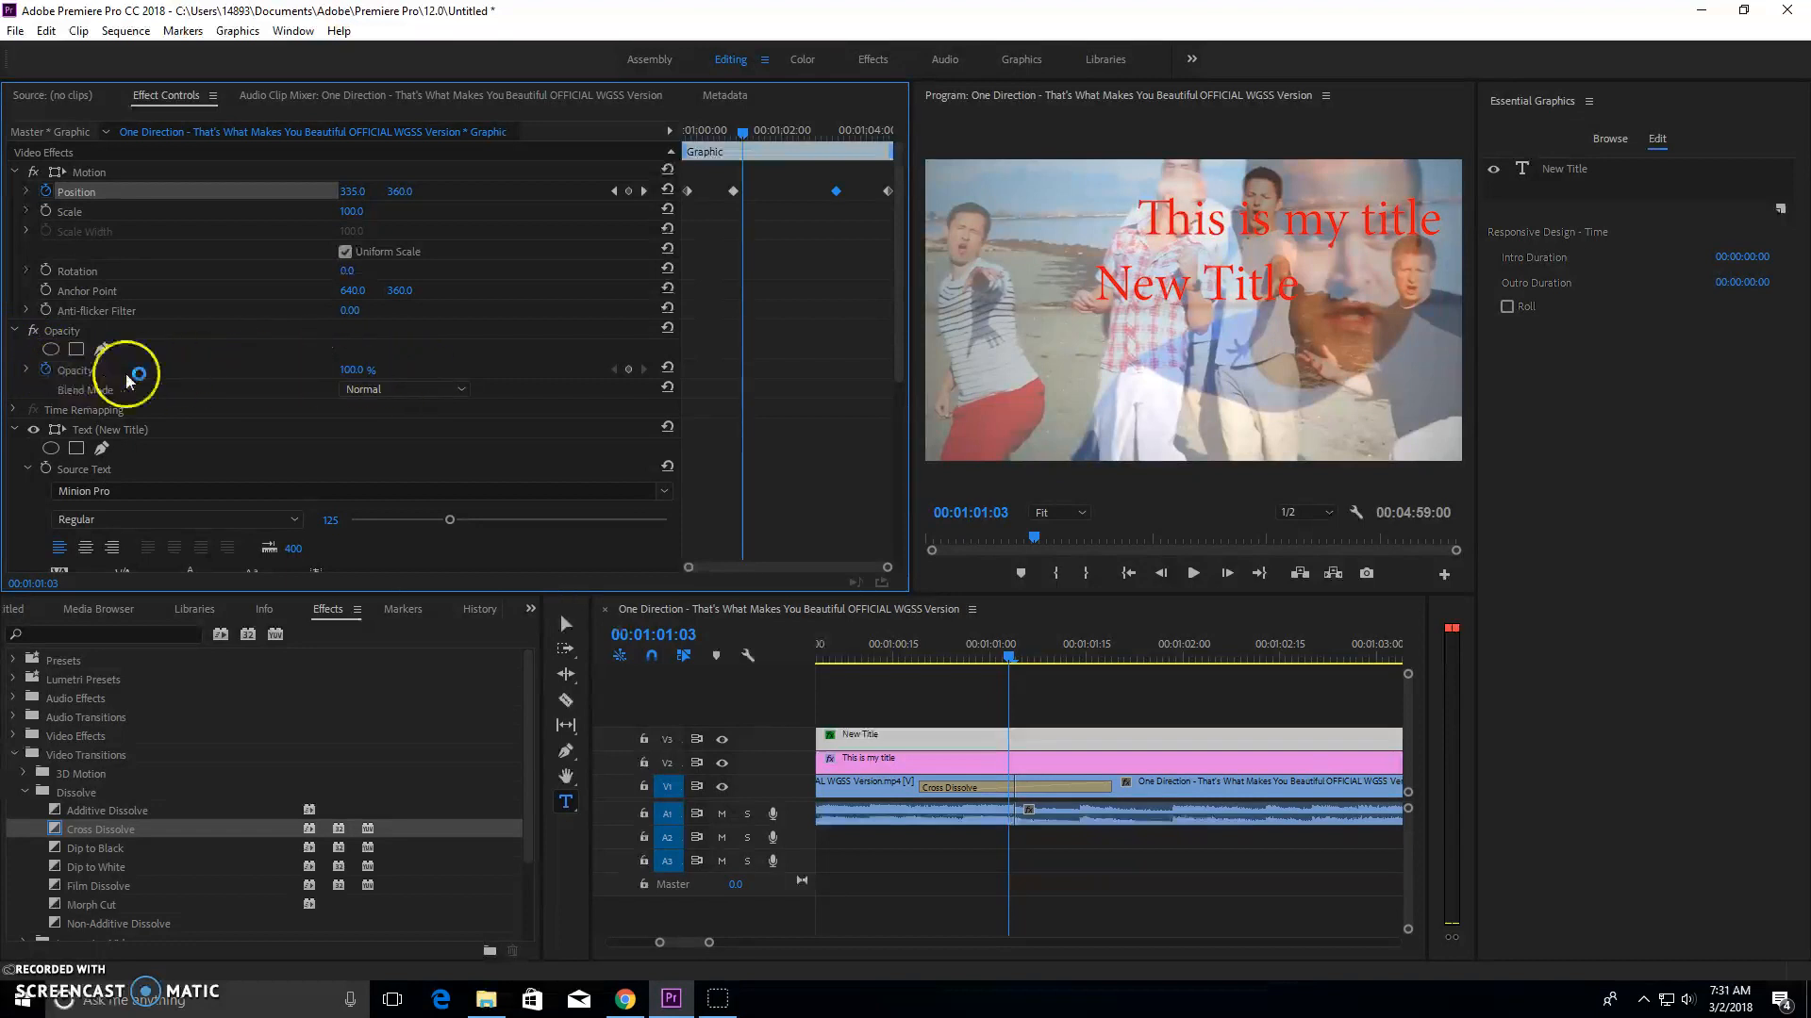
left_click(357, 370)
scroll(269, 406, "down", 1)
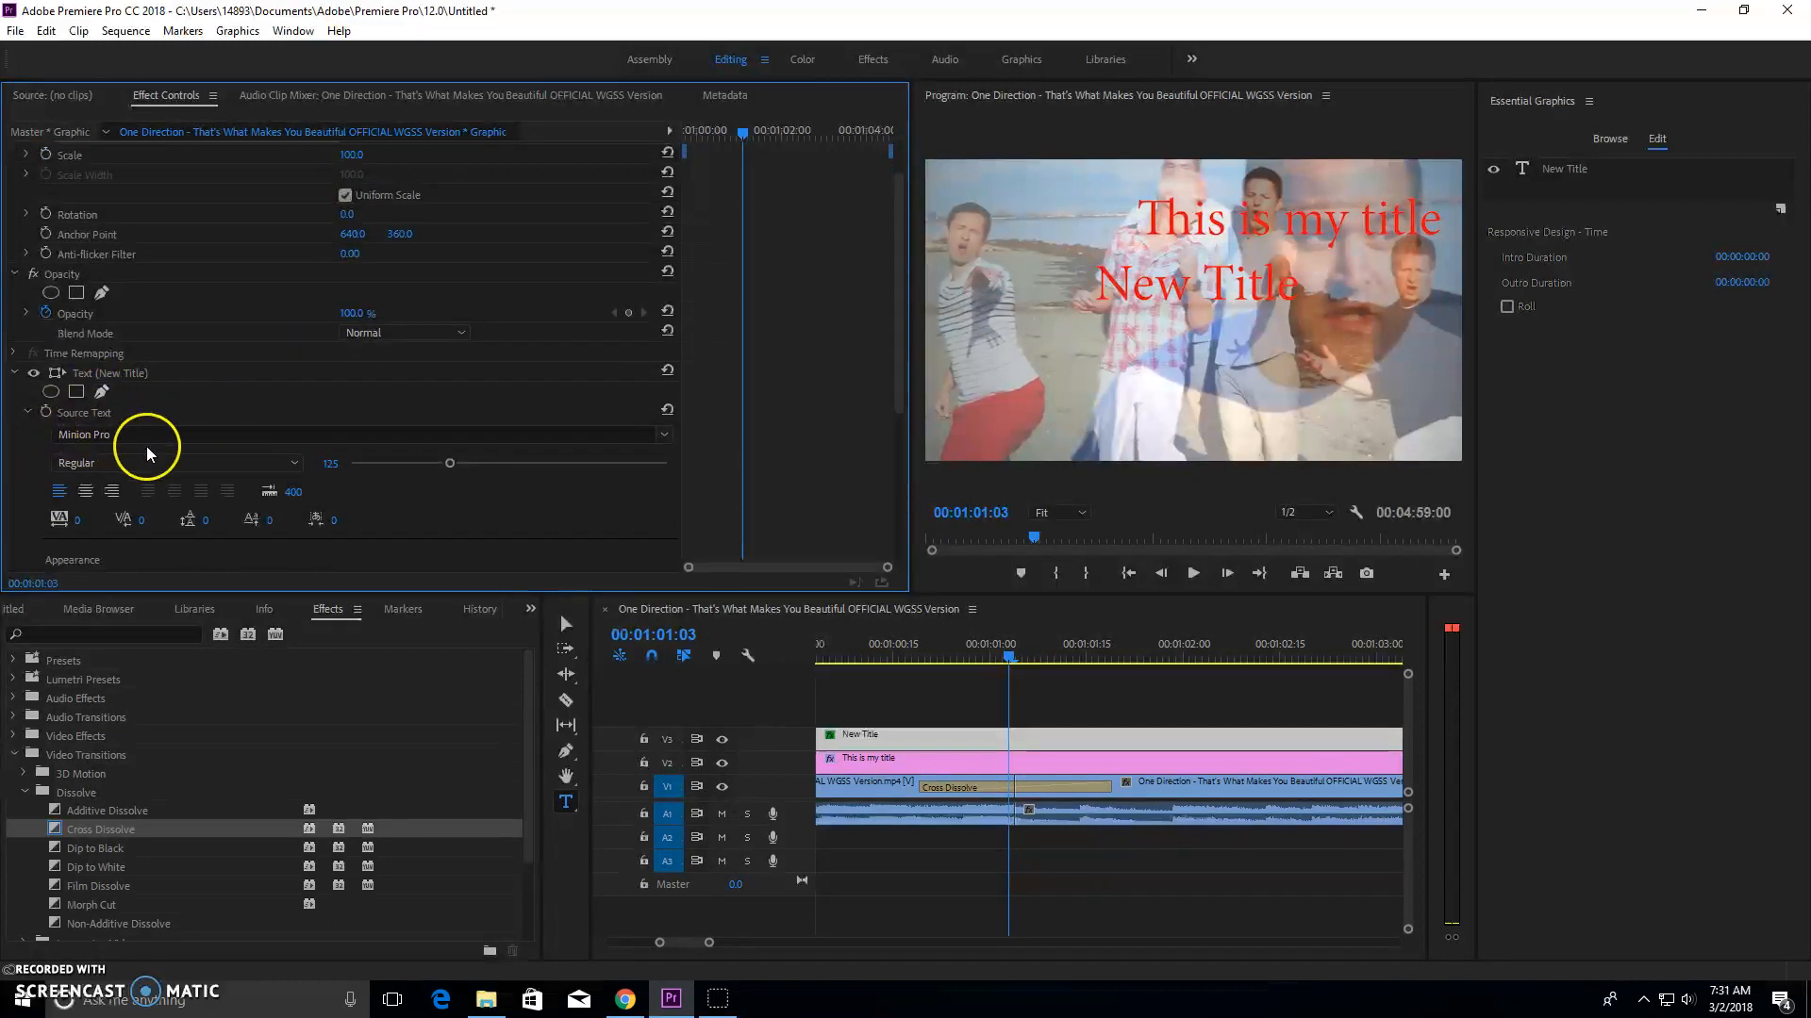
scroll(161, 481, "down", 3)
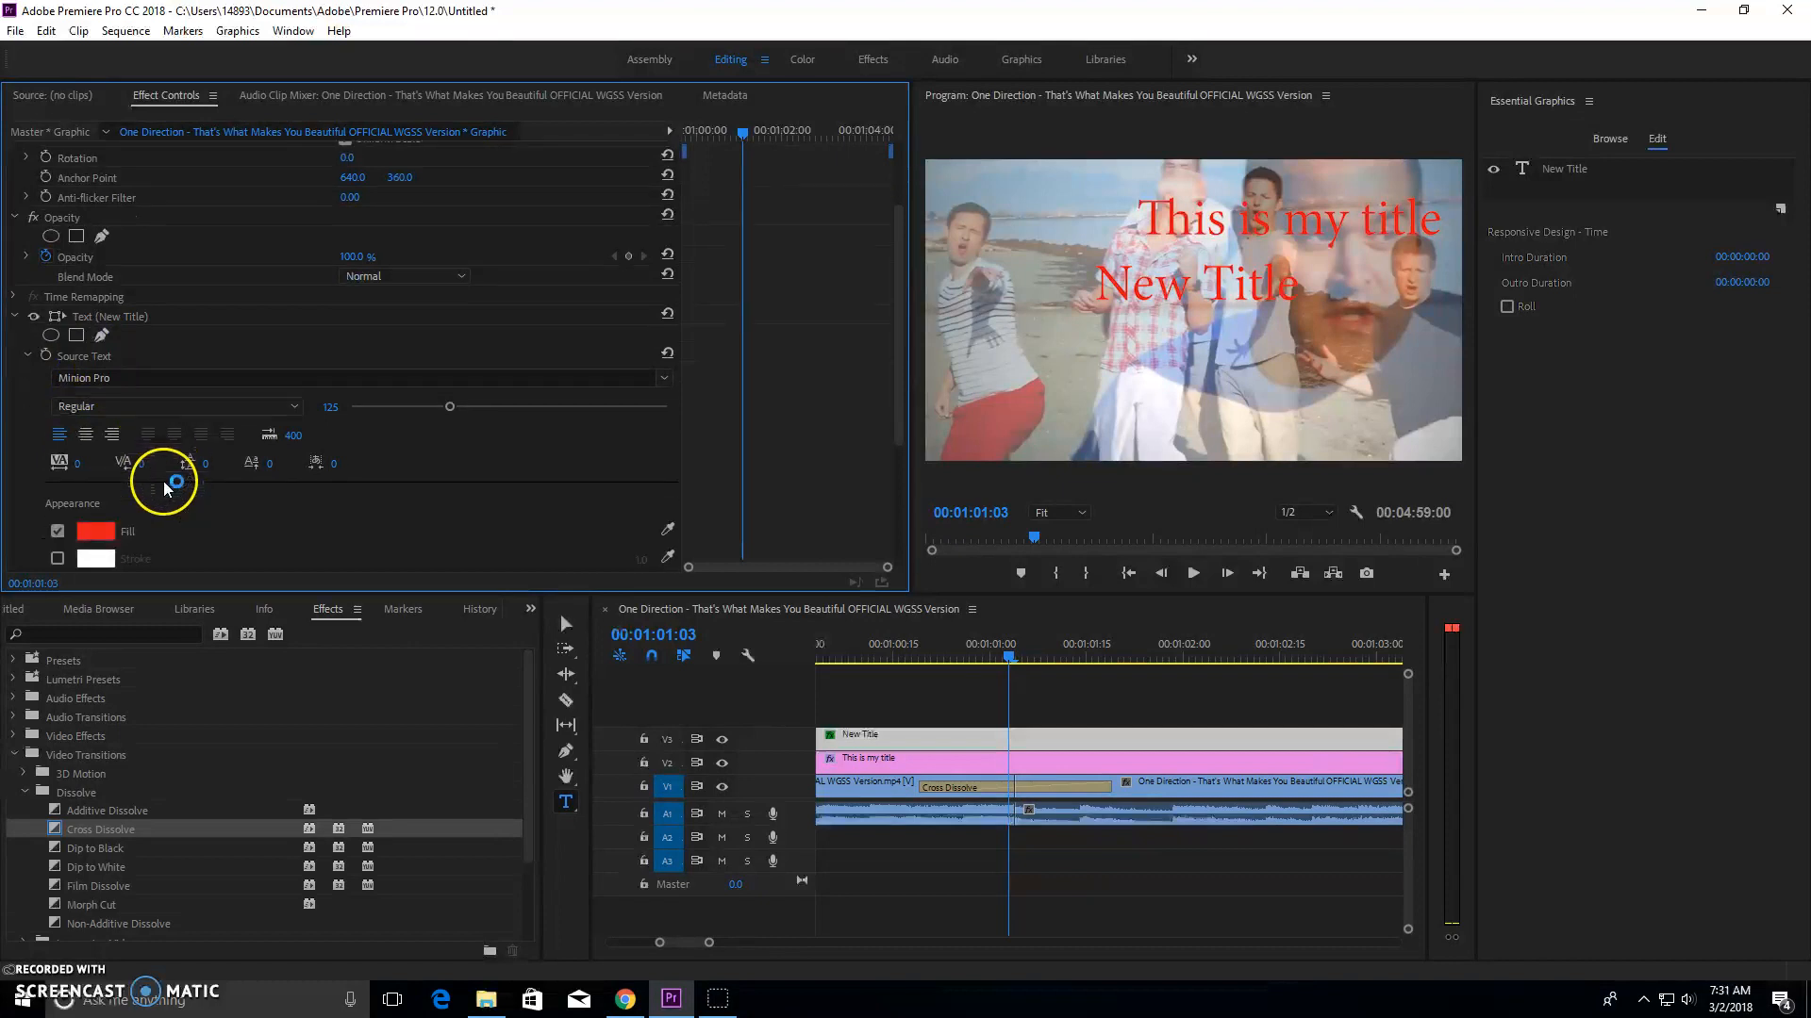
scroll(161, 479, "up", 1)
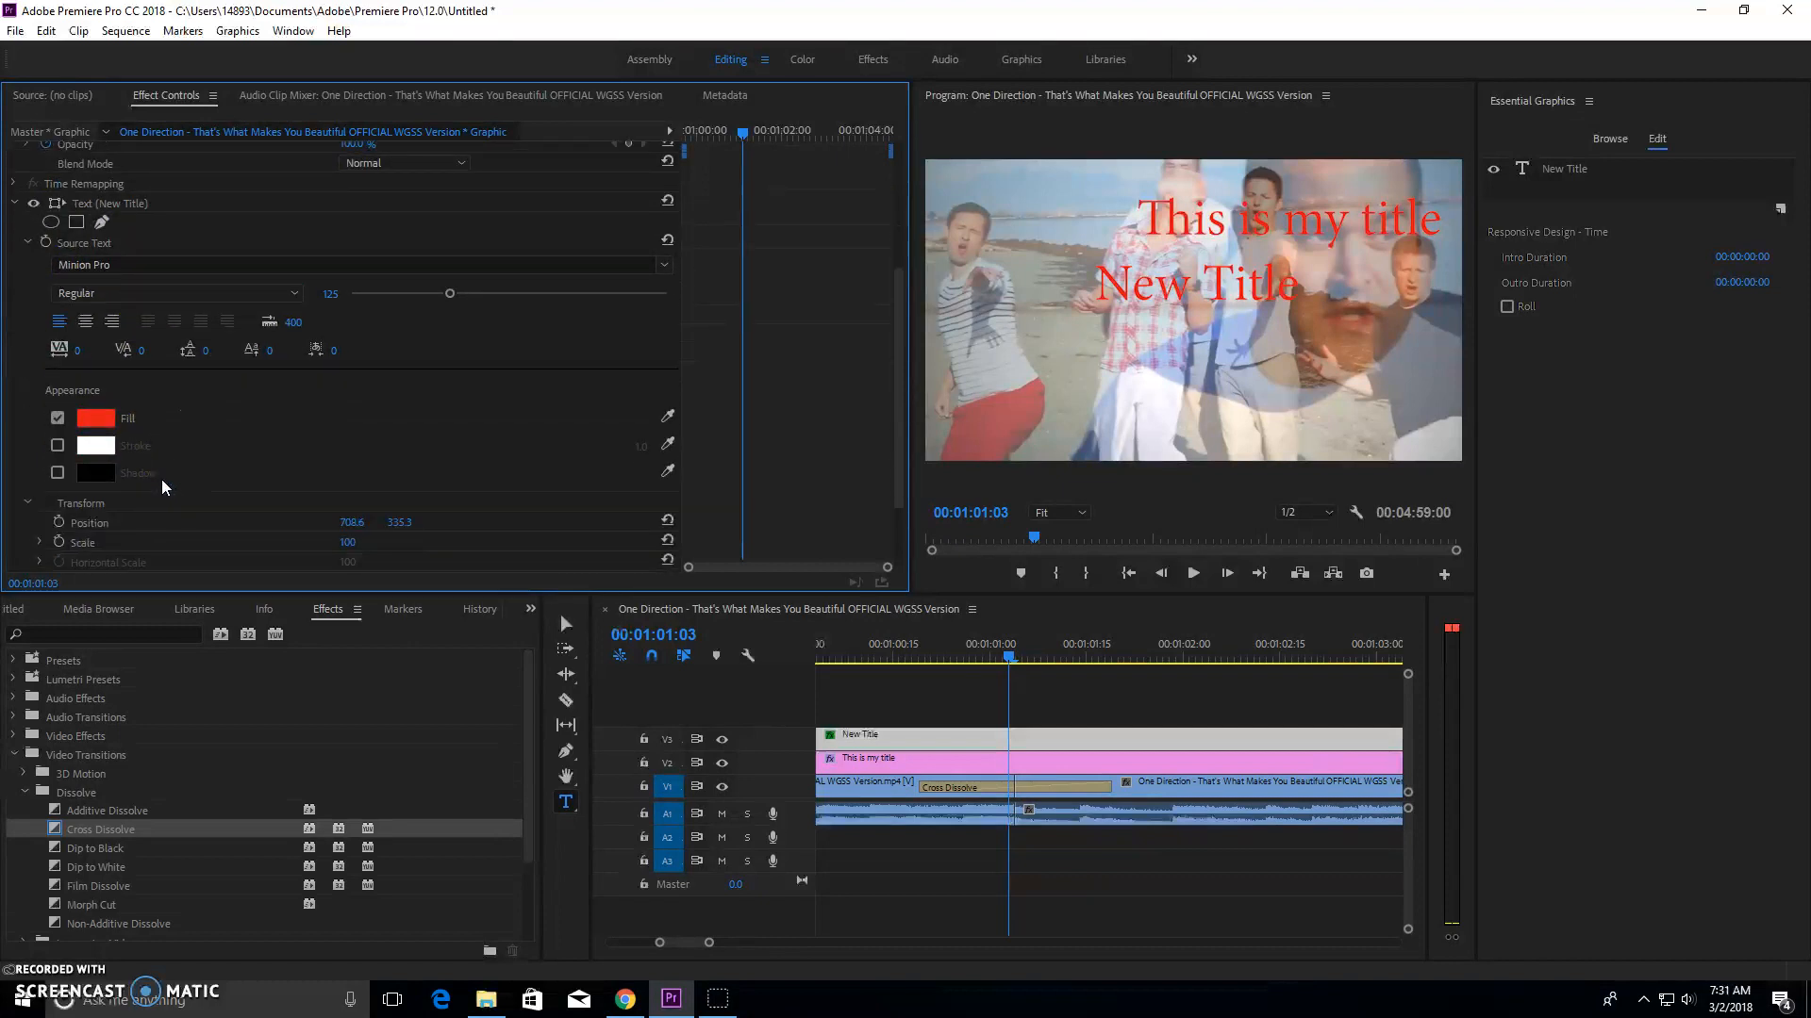
scroll(151, 476, "up", 1)
scroll(145, 454, "up", 3)
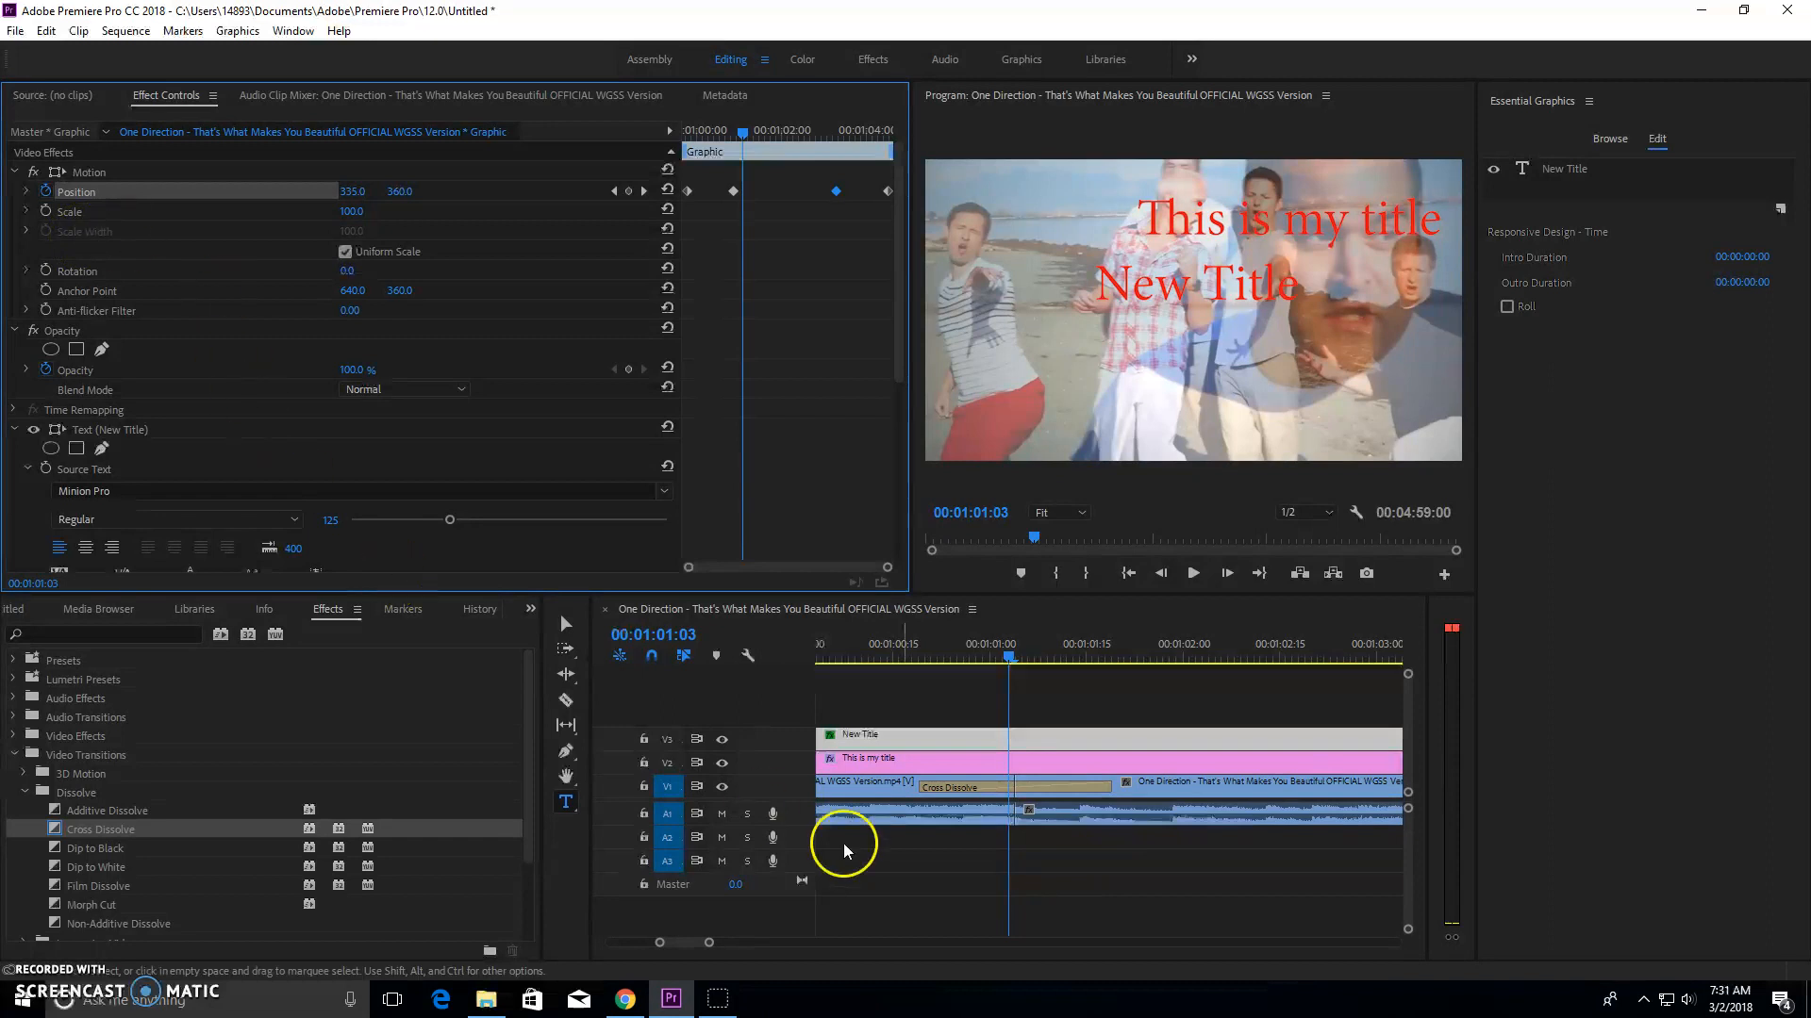
Place the gettyimages group photo on V1 at the sequence start, filling the empty gap before the first video clip.
left_click_drag(686, 948, 611, 948)
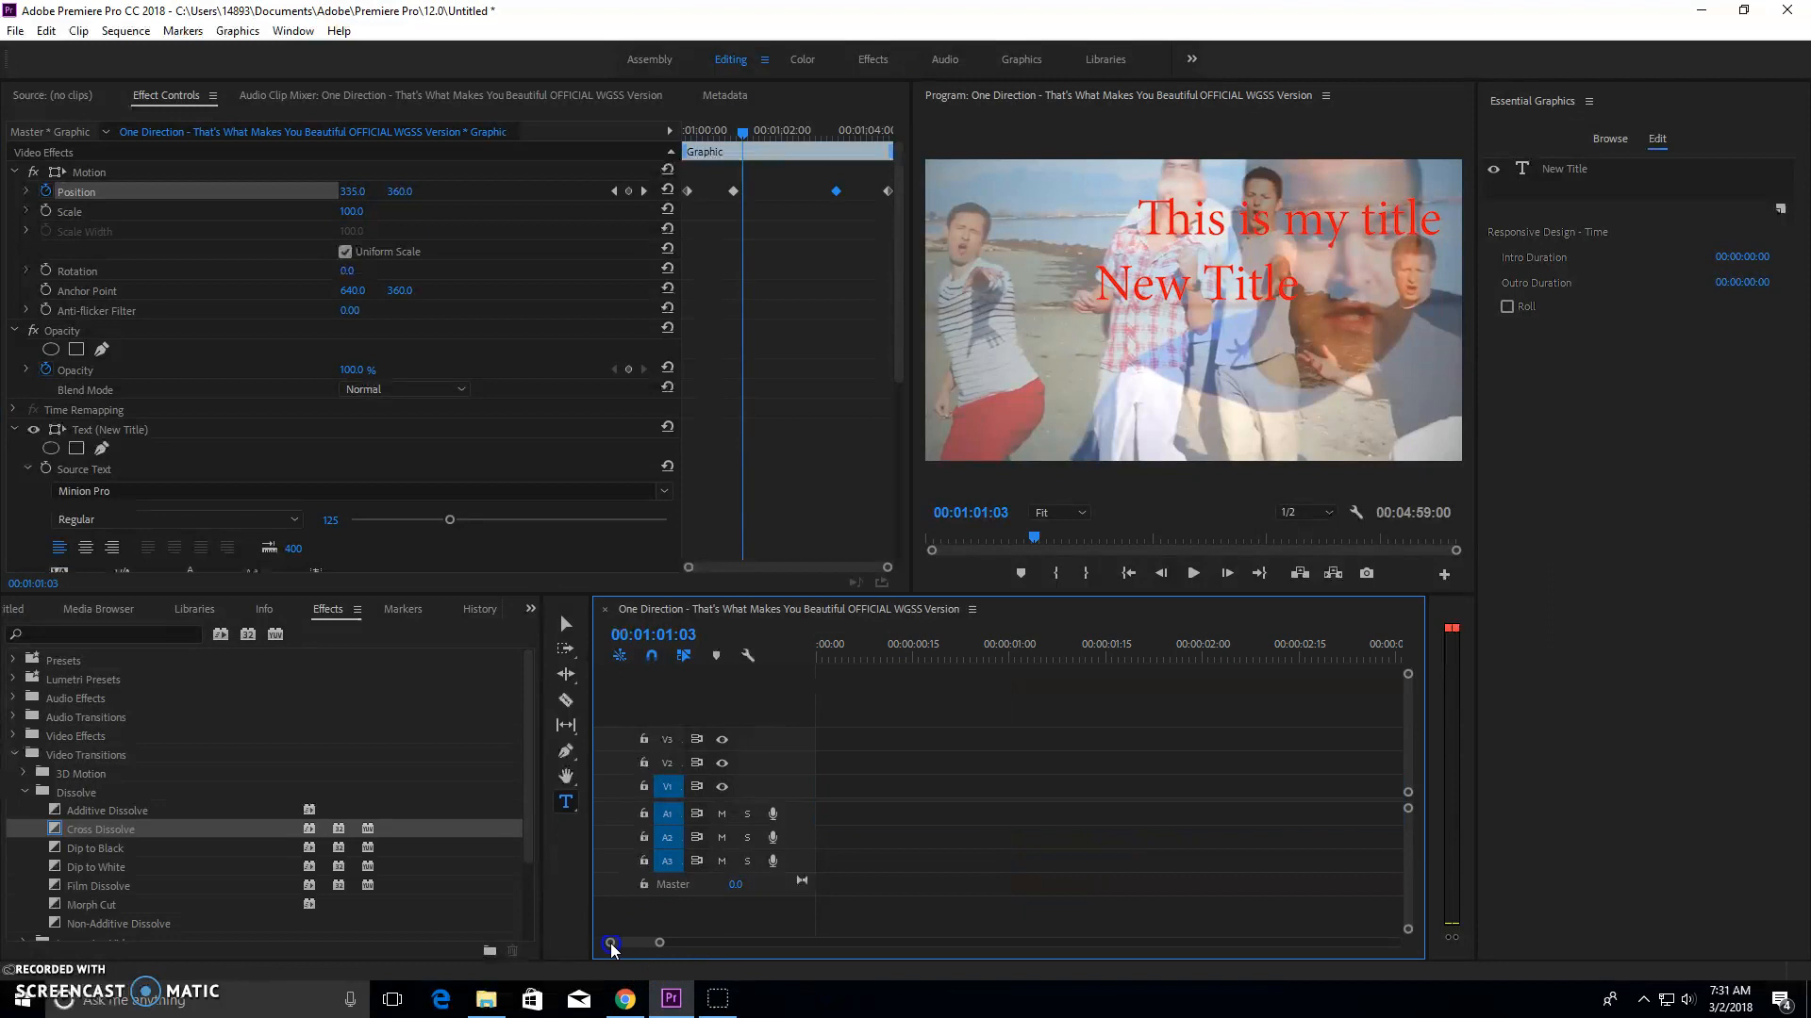
left_click(939, 826)
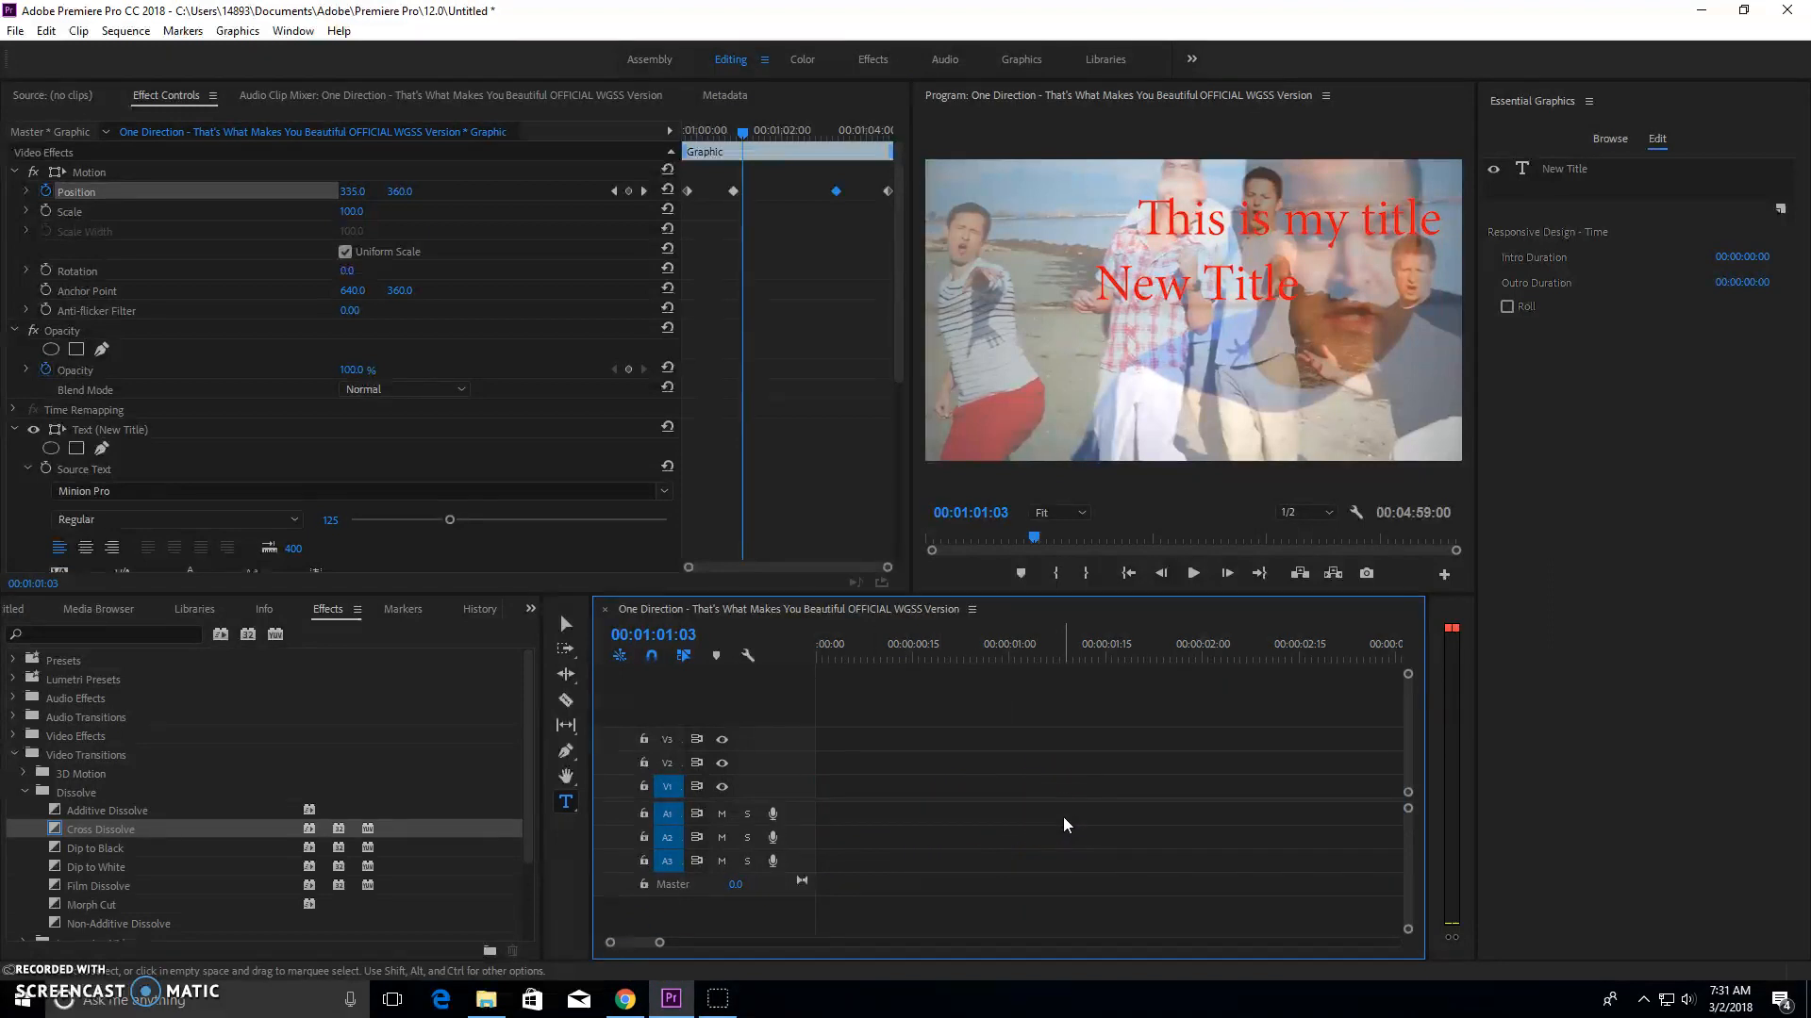
key("minus")
key("minus")
key("minus")
key("minus")
key("minus")
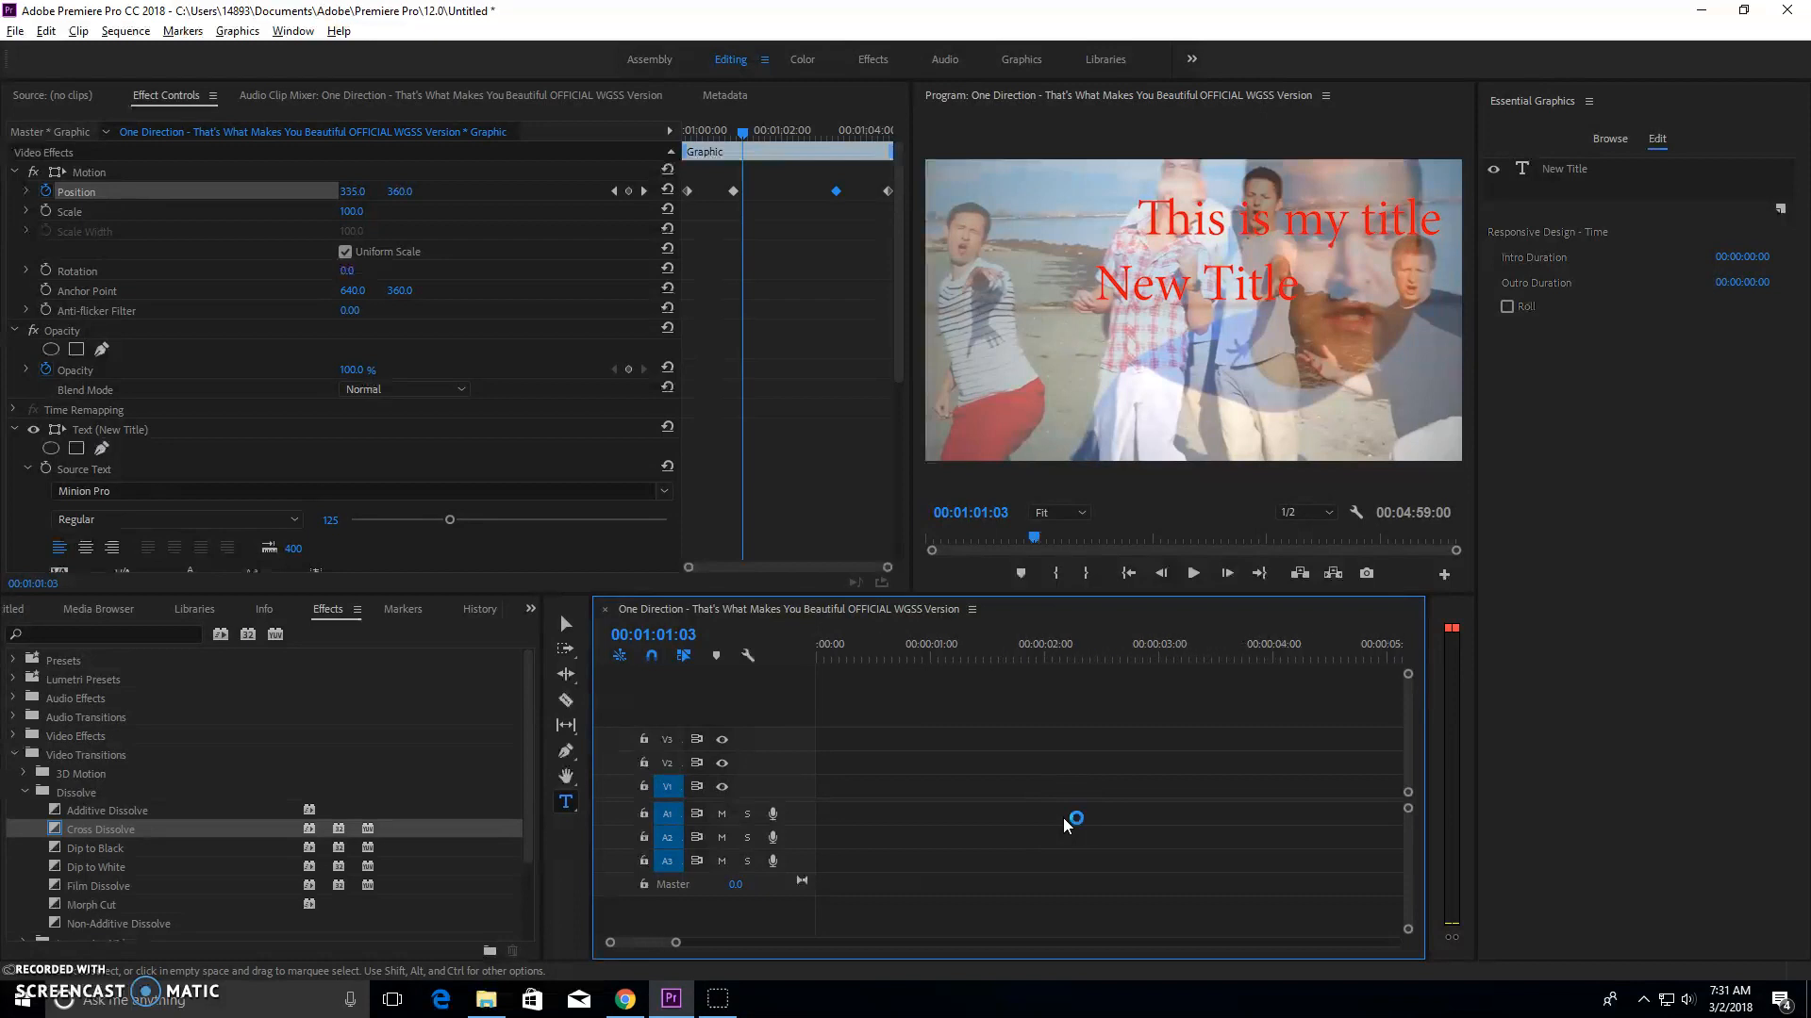
key("minus")
key("minus")
key("minus")
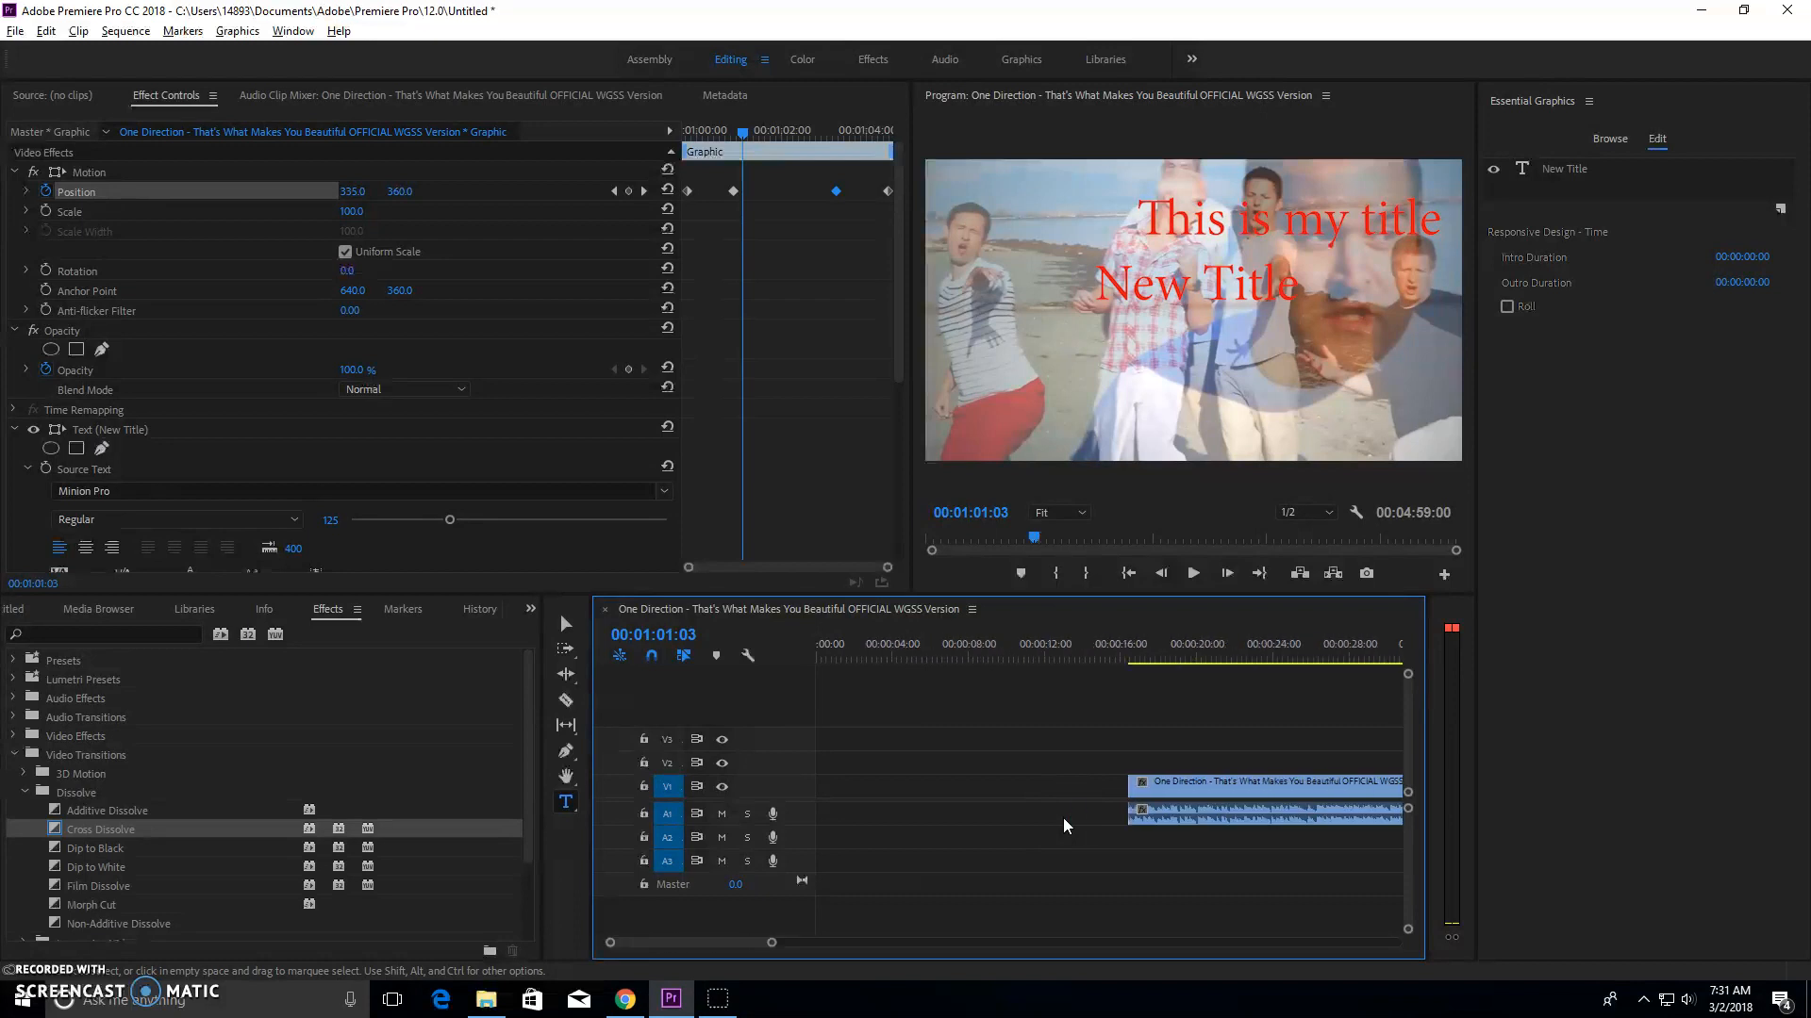
left_click(932, 891)
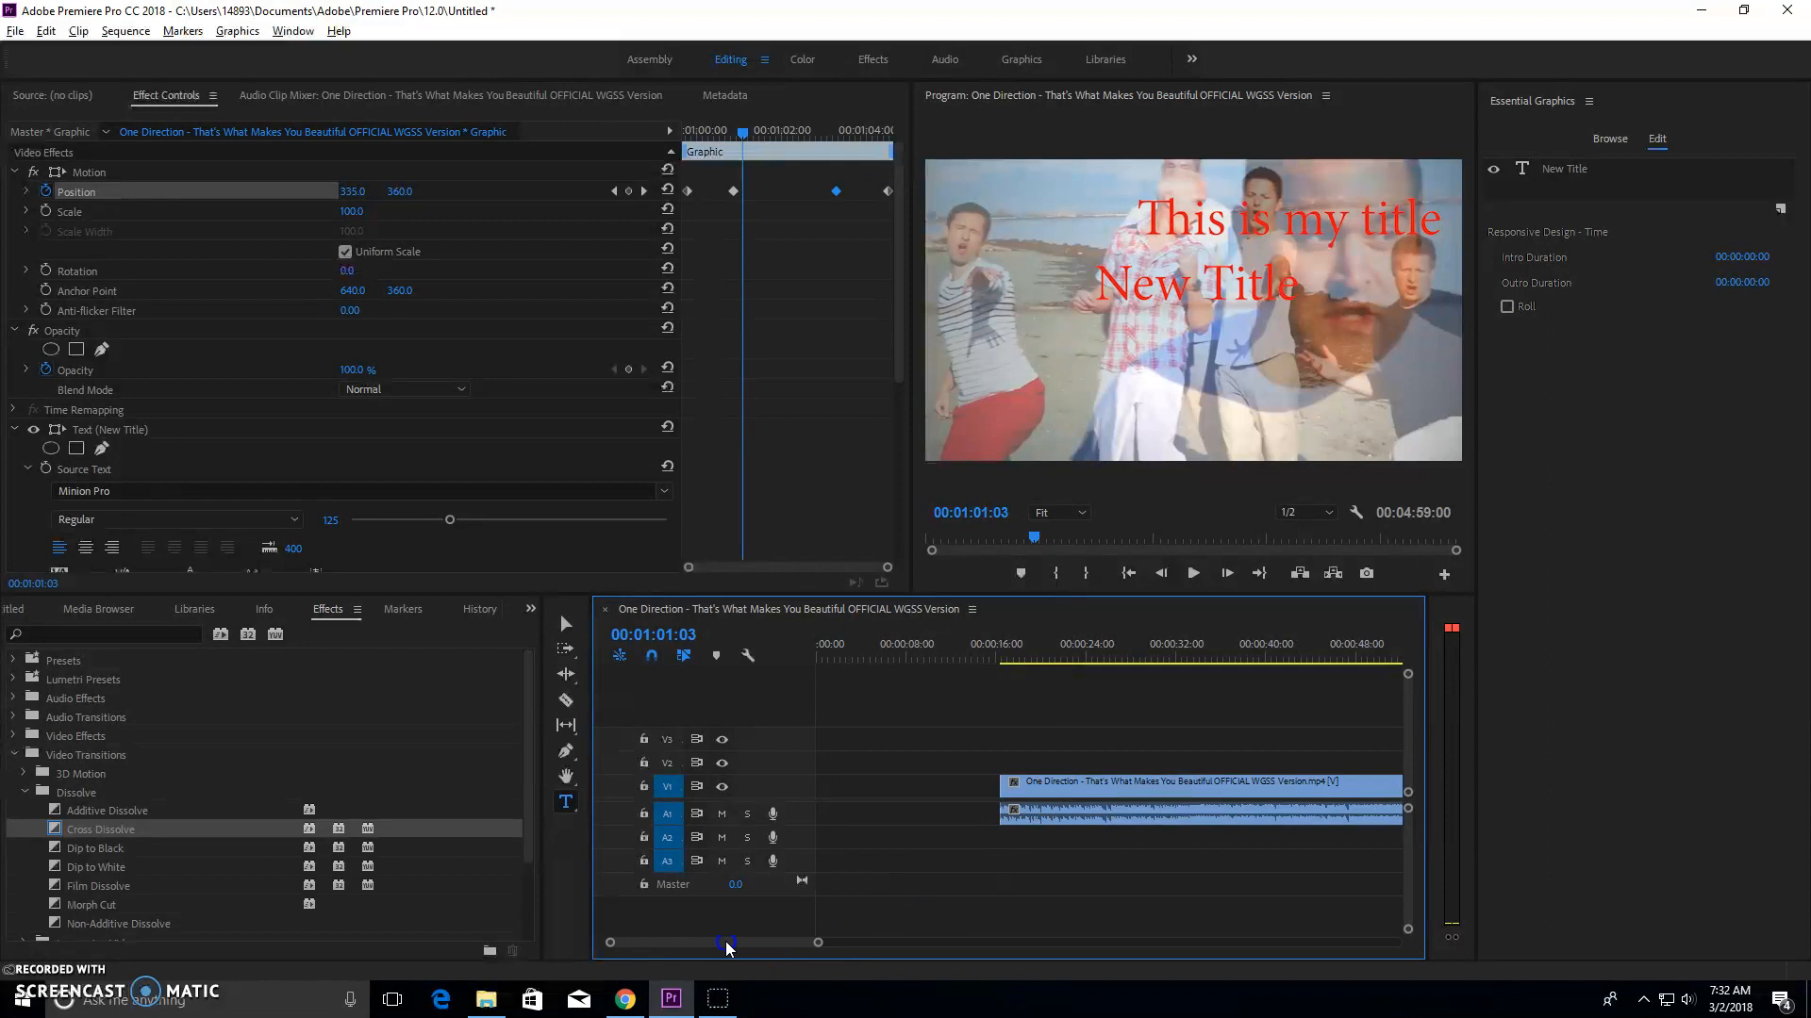
left_click(34, 610)
left_click_drag(230, 724, 999, 784)
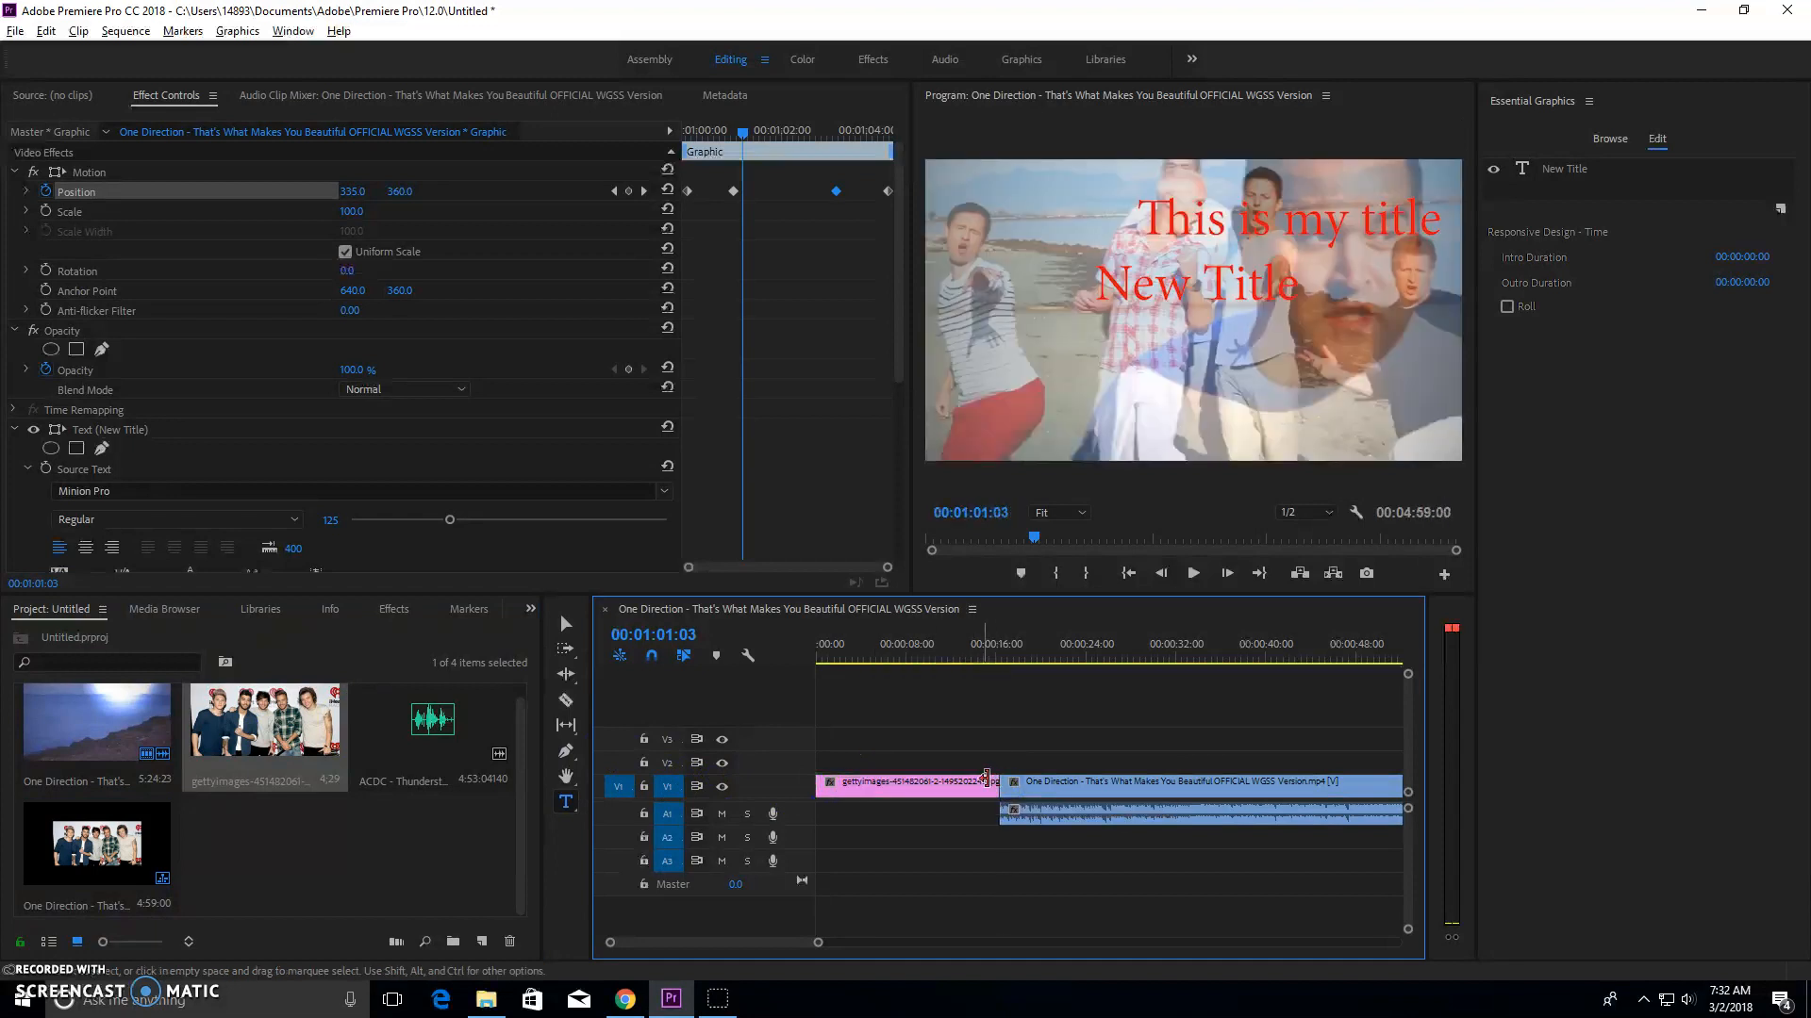
At 00:00:00:00, set the photo's Scale to 383 and Position to 1319, 703, and enable keyframing for both properties.
left_click_drag(909, 649, 818, 660)
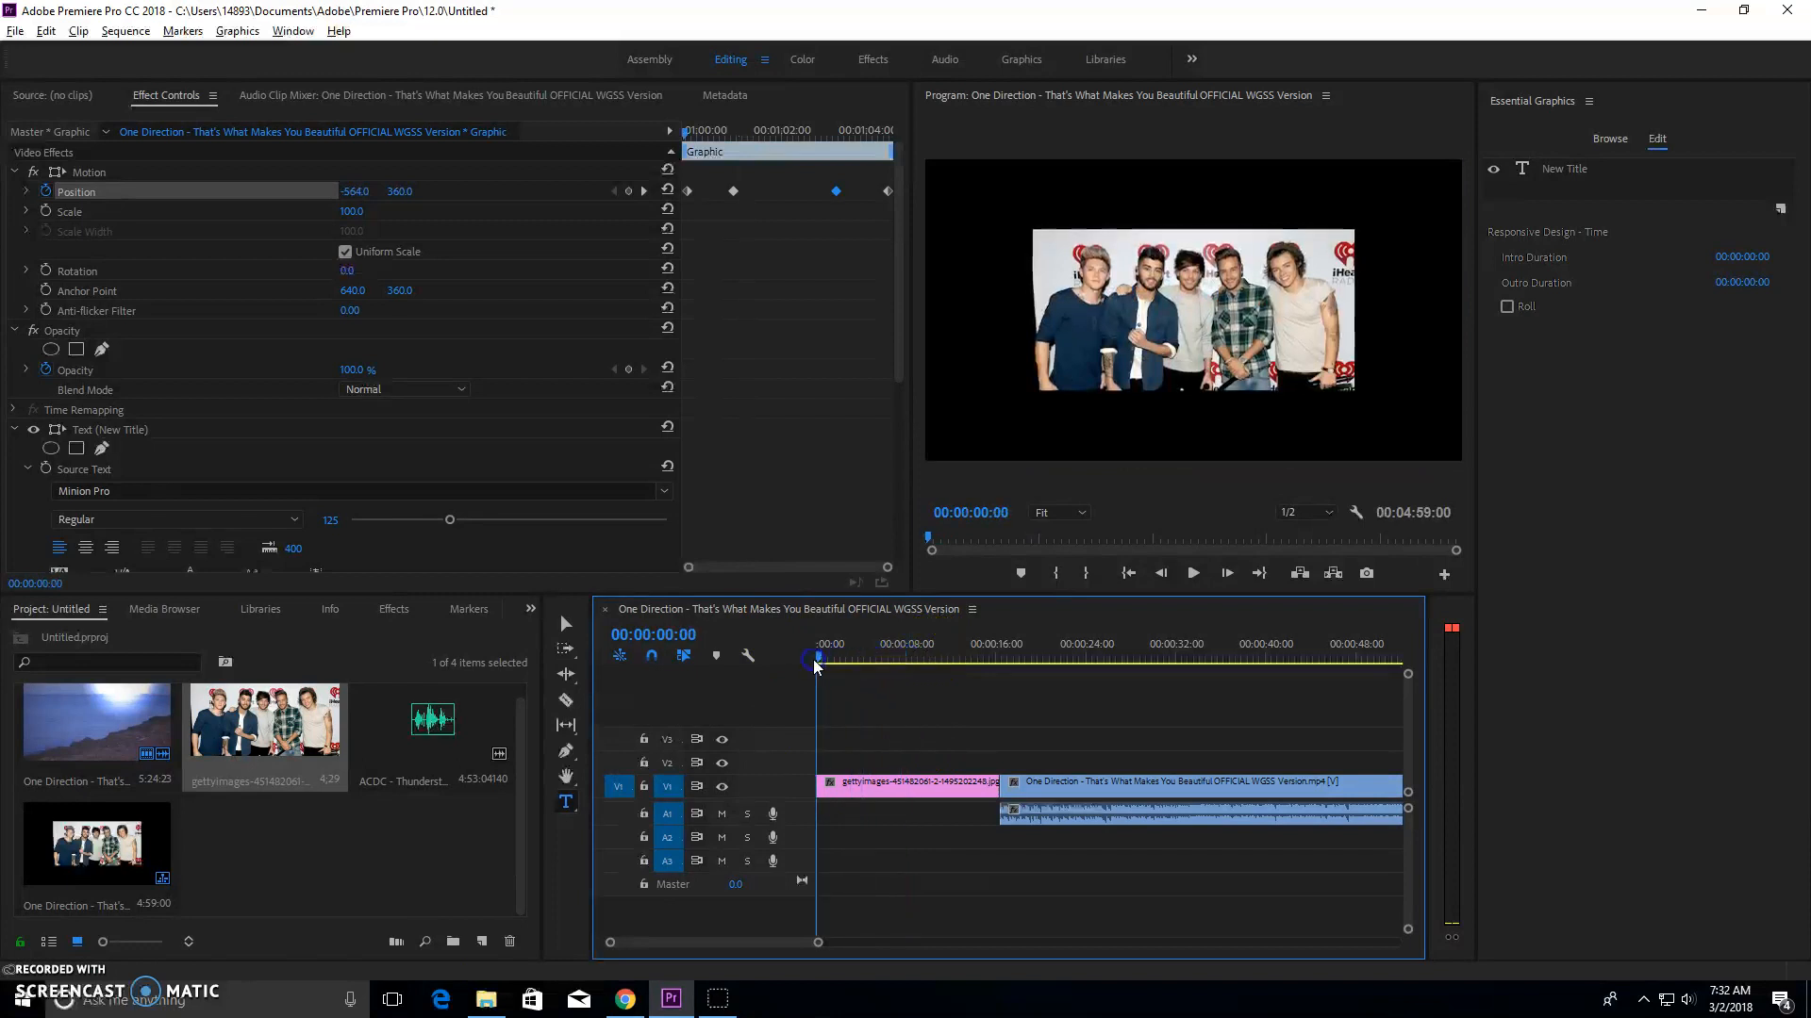
left_click(355, 211)
left_click(901, 784)
left_click_drag(348, 212, 447, 221)
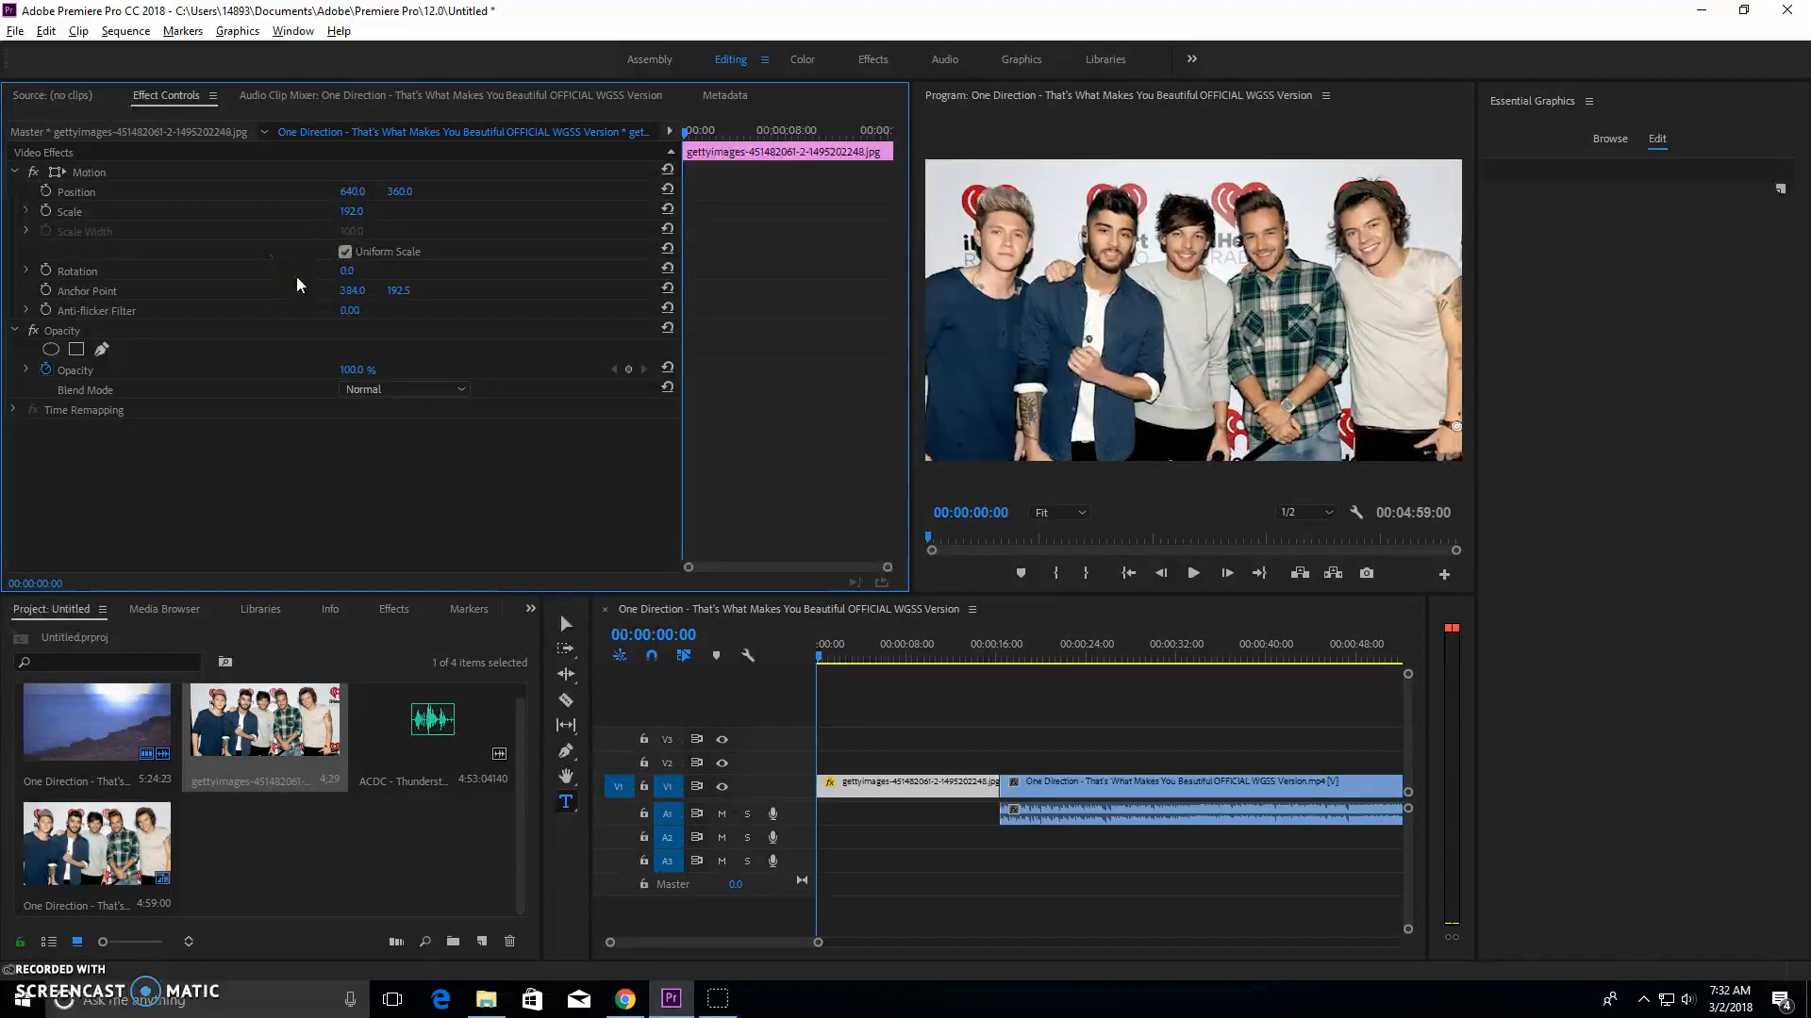
left_click_drag(349, 211, 295, 230)
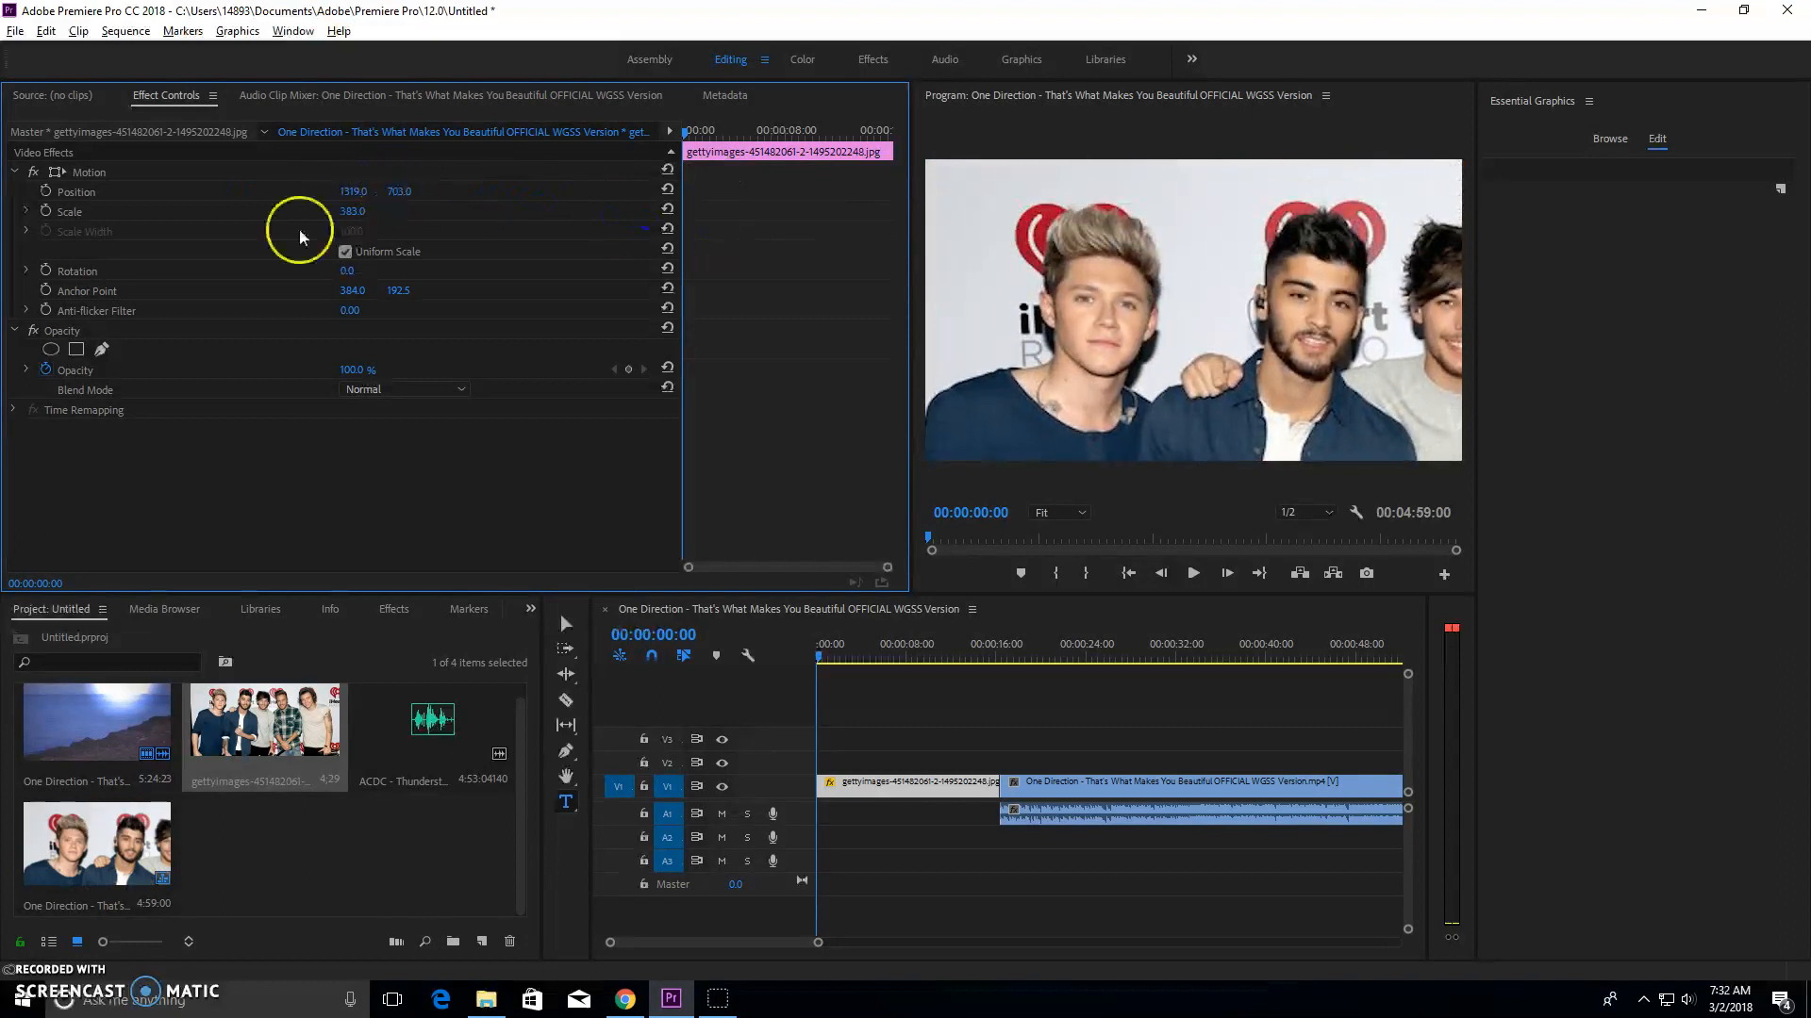
left_click(46, 192)
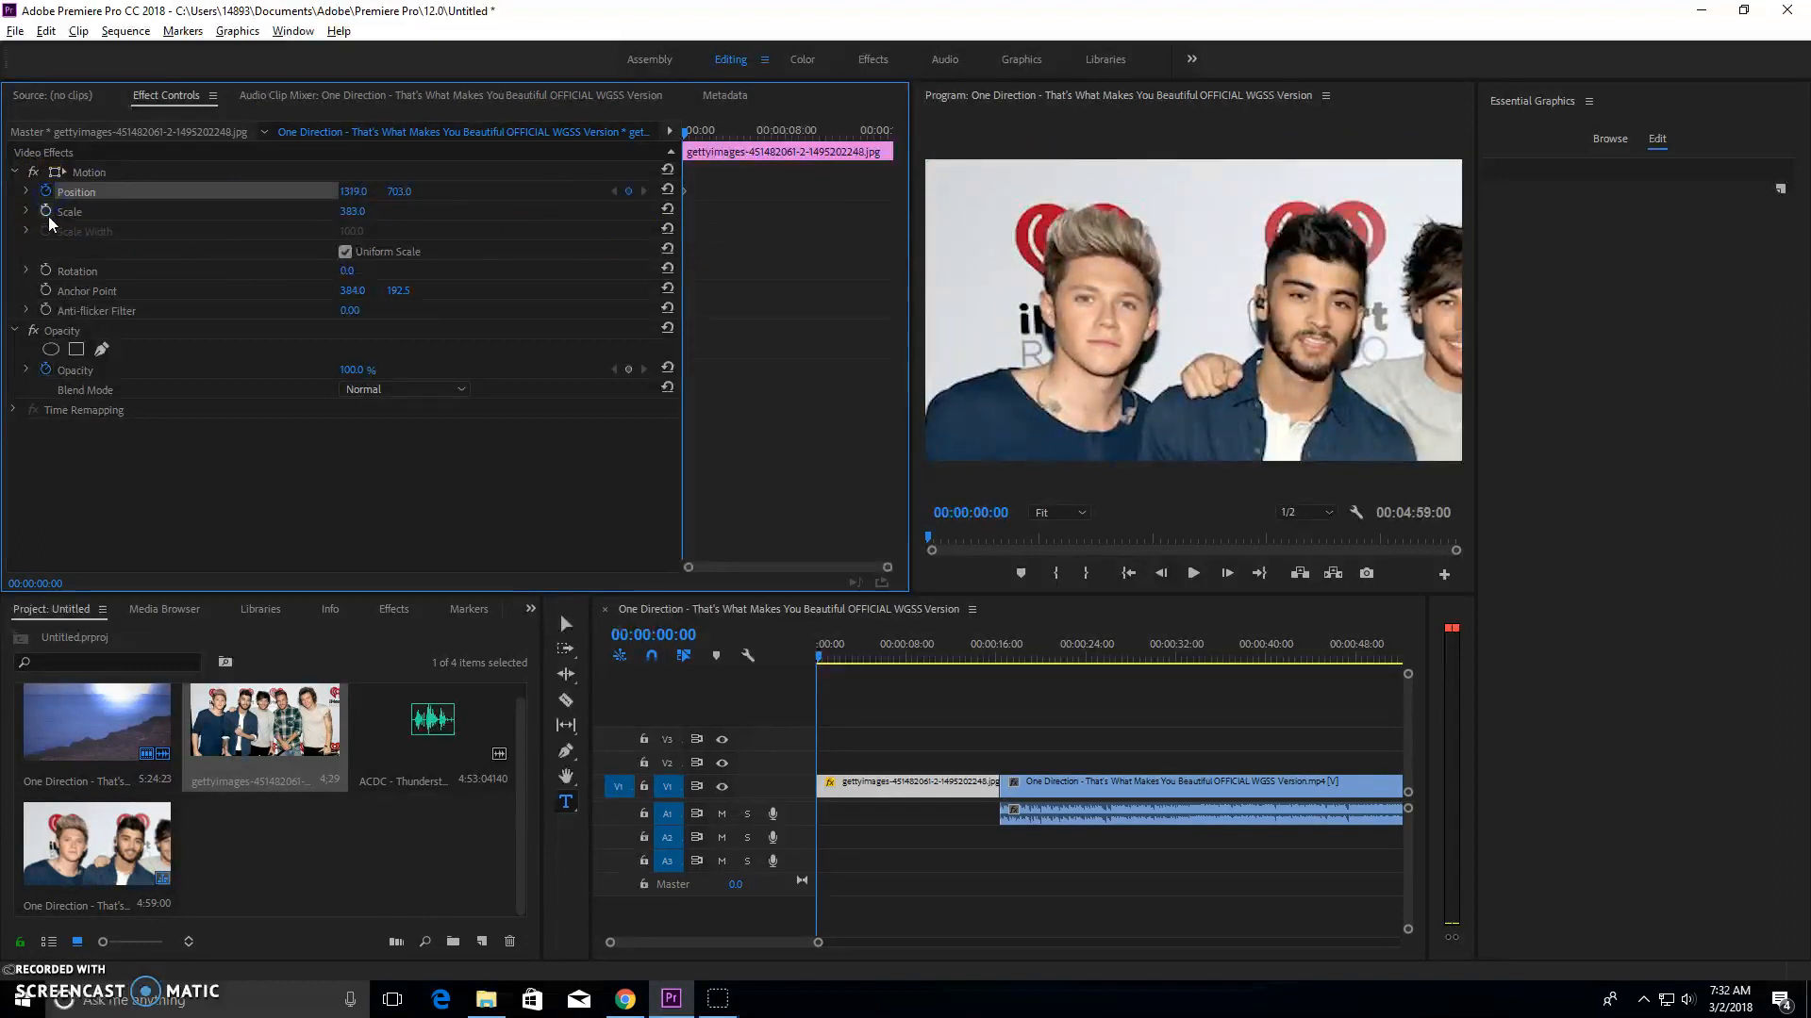
left_click(44, 213)
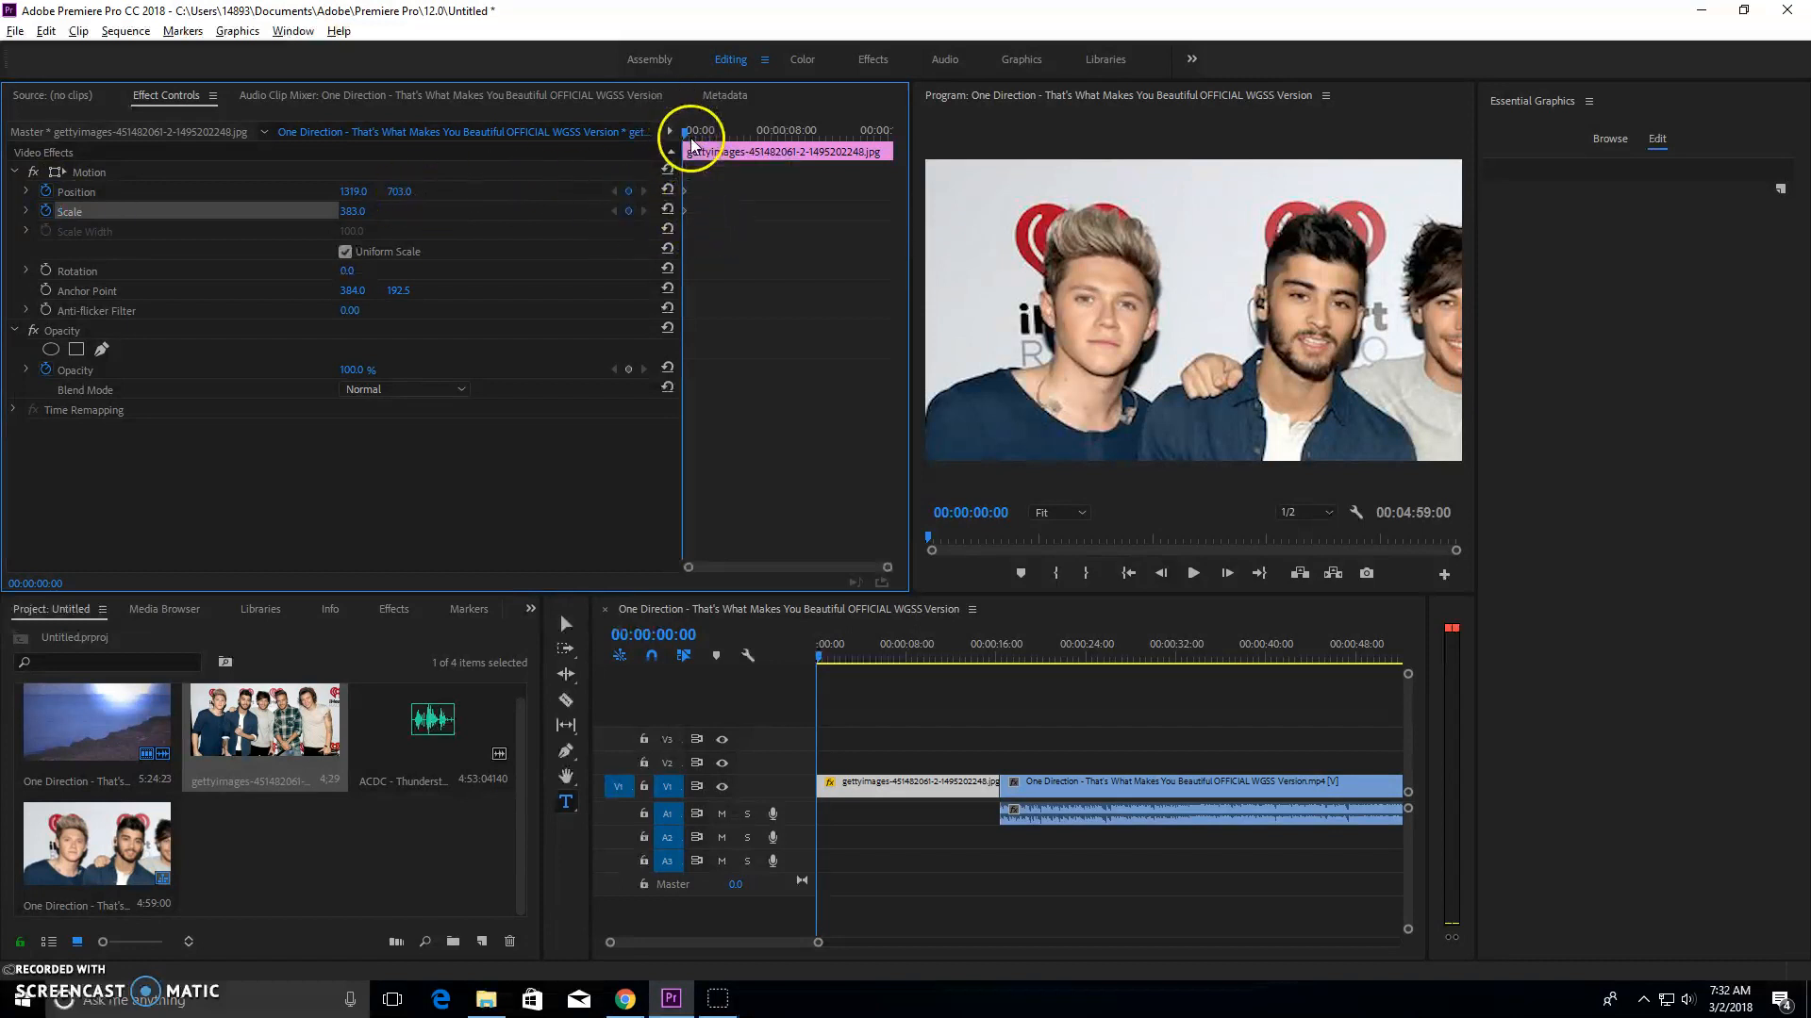
Keyframe the photo's horizontal position at -170 at 00:00:07:18, and add a Scale keyframe holding 383 at 00:00:07:14.
left_click(684, 138)
left_click_drag(687, 137, 782, 128)
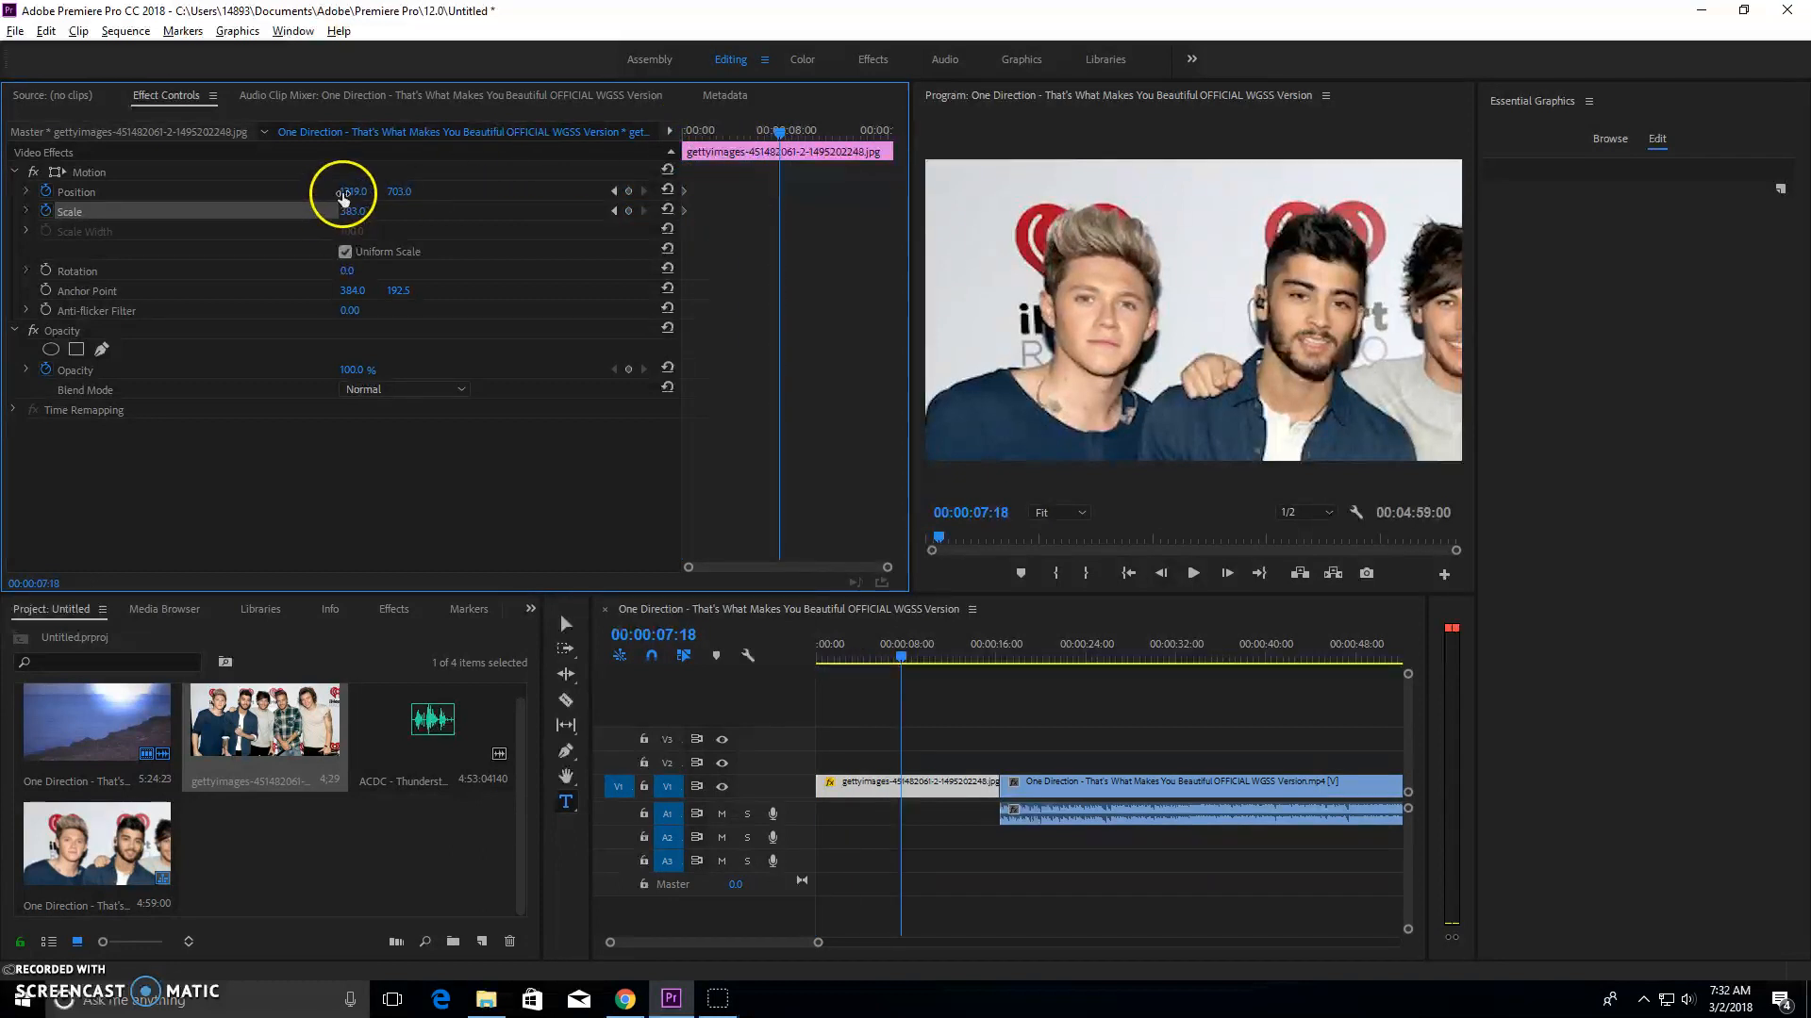
mouse_move(351, 191)
left_mouse_down()
mouse_move(448, 191)
mouse_move(222, 191)
mouse_move(365, 194)
left_mouse_up()
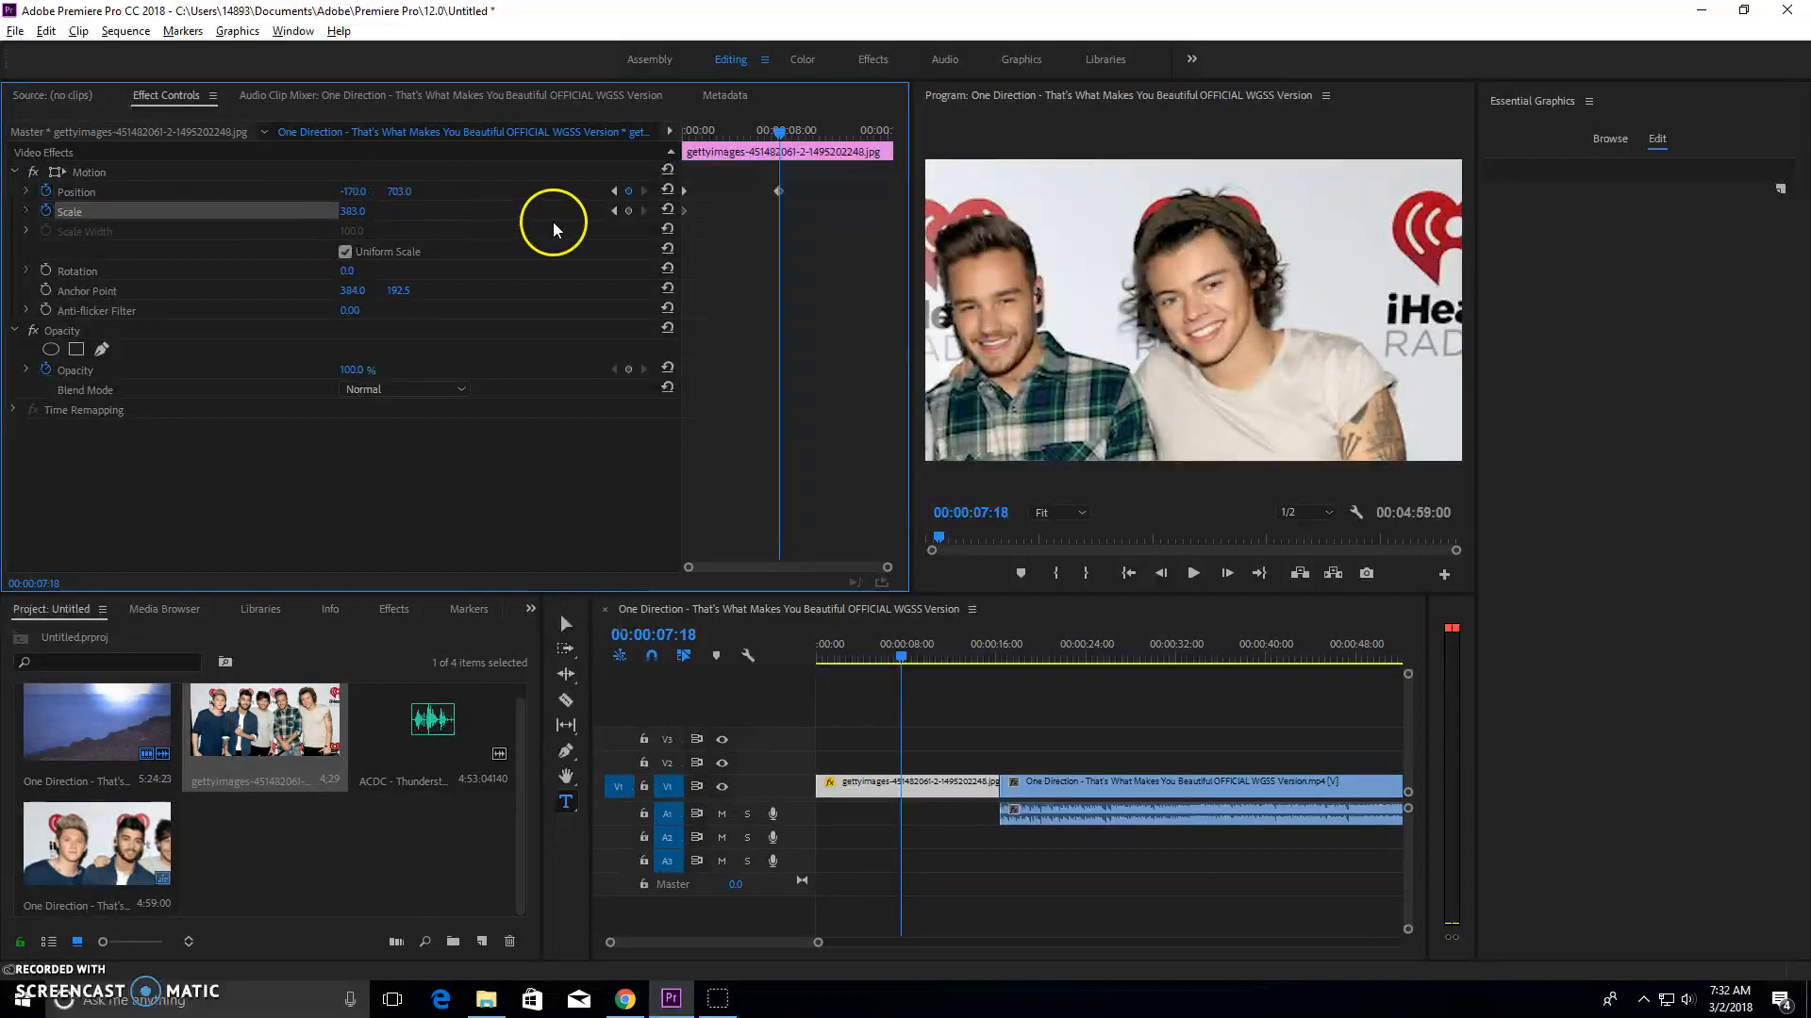
mouse_move(775, 133)
left_mouse_down()
mouse_move(826, 140)
mouse_move(776, 147)
left_mouse_up()
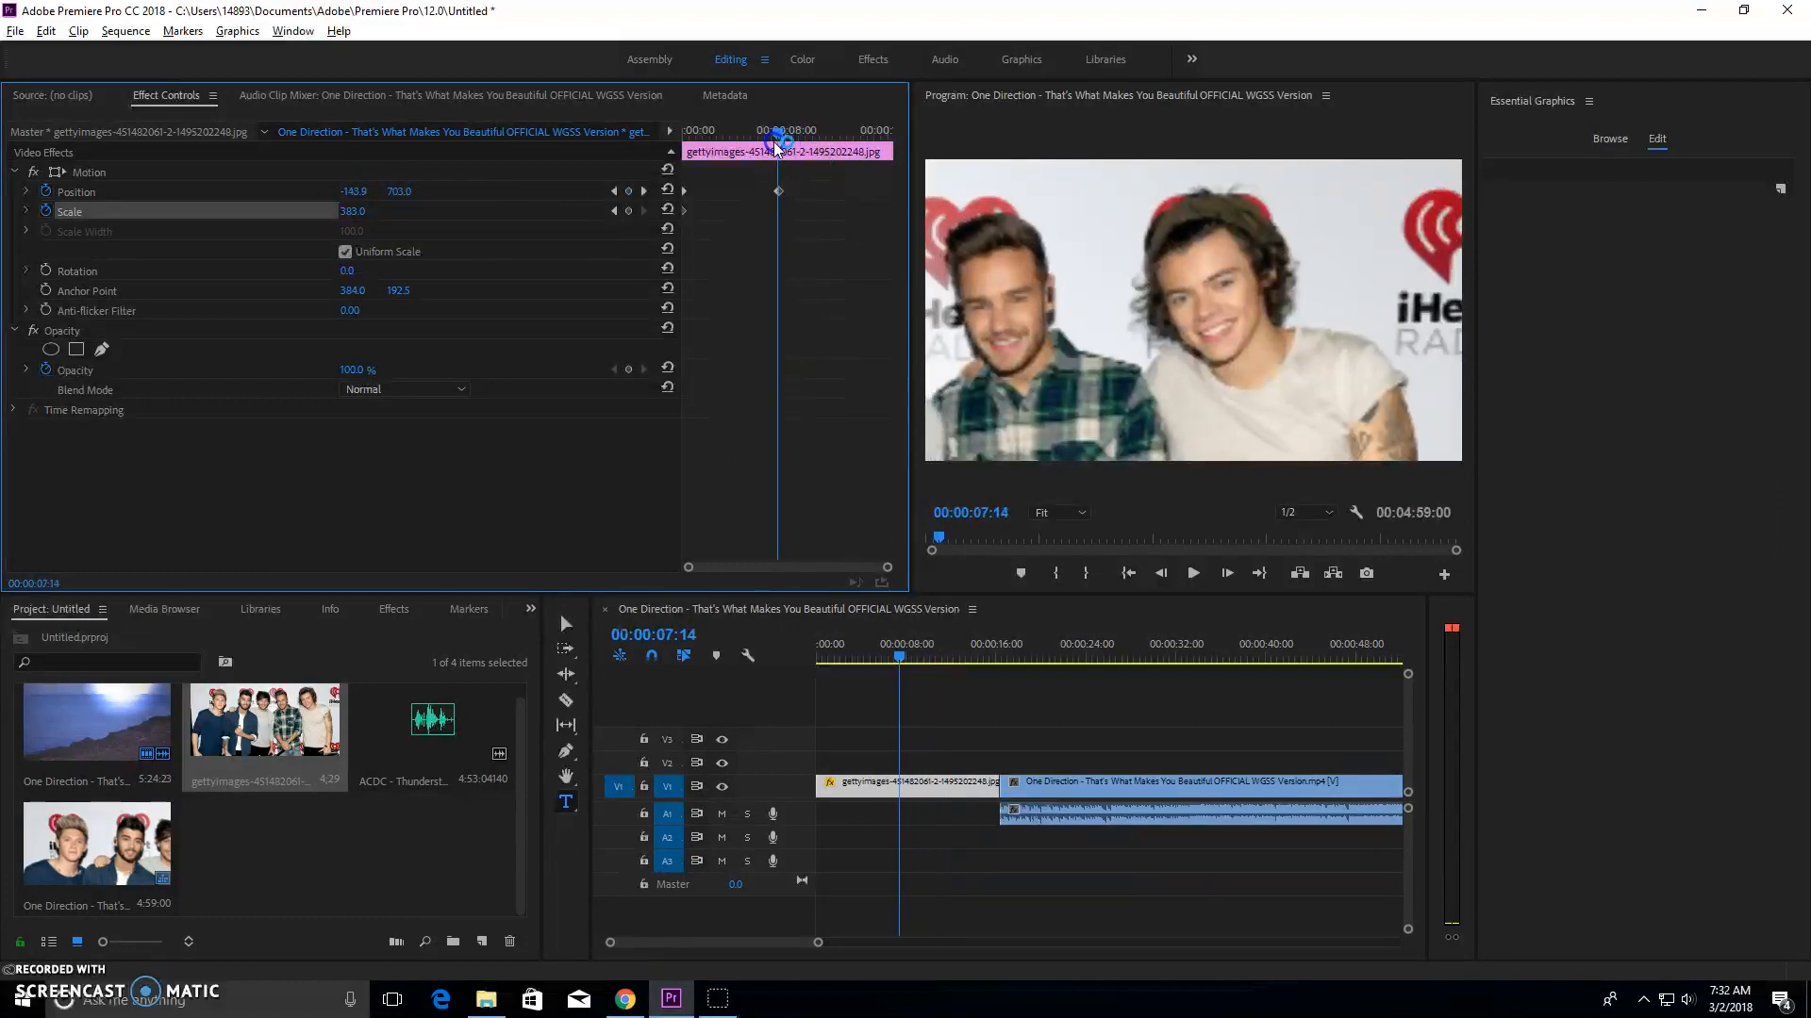
left_click(628, 211)
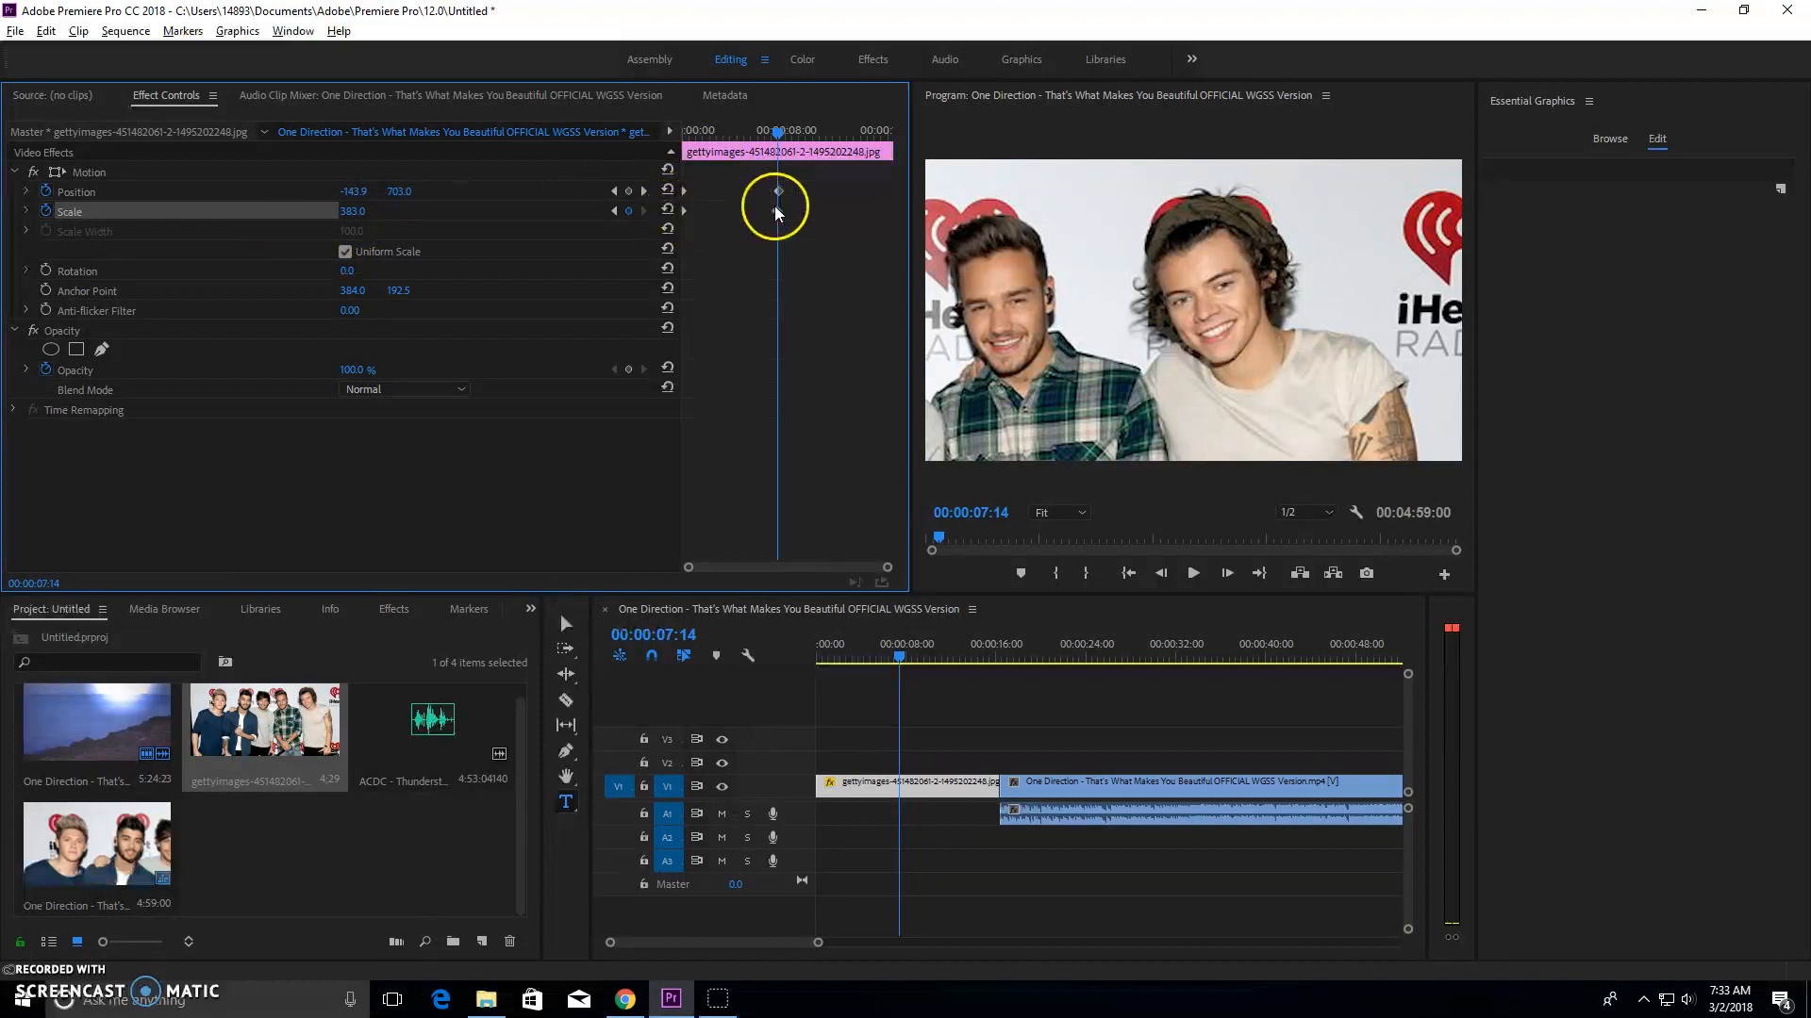
At 00:00:12:05, keyframe the photo's Scale at 186 and its Position at 637, 345 to show the whole group.
left_click_drag(776, 133, 840, 133)
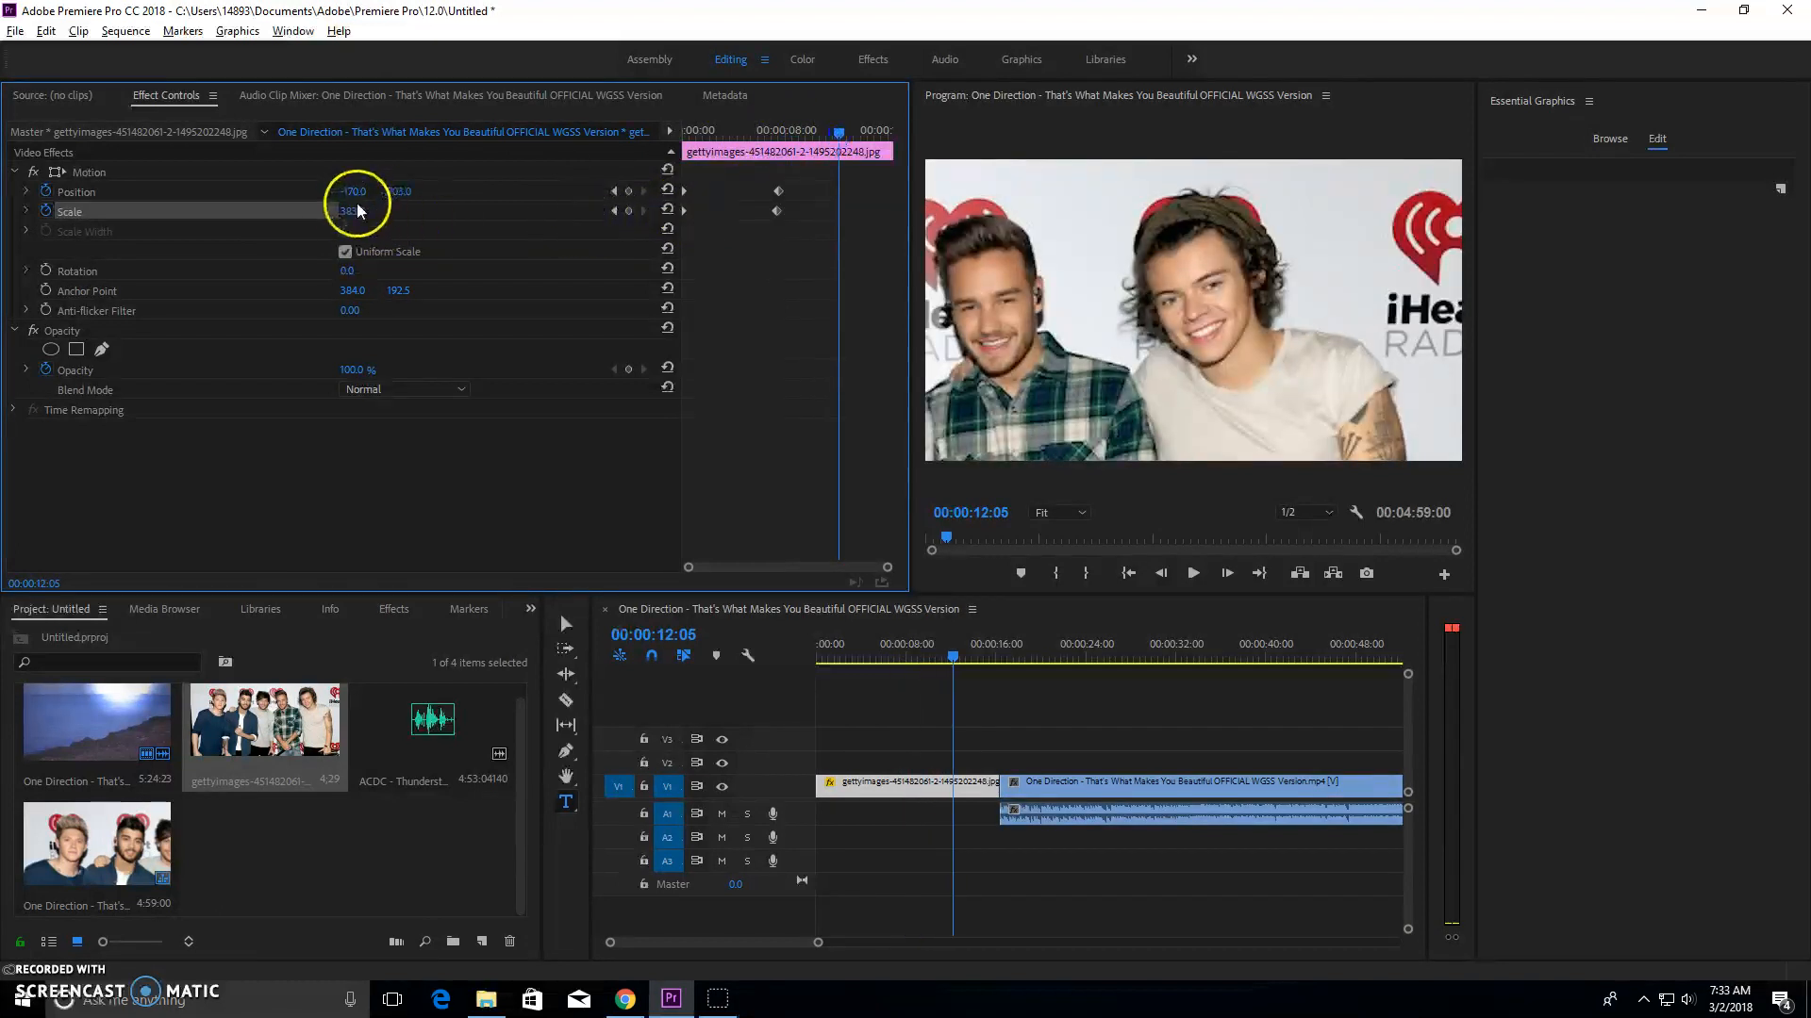
left_click_drag(348, 214, 960, 203)
left_click_drag(353, 211, 55, 181)
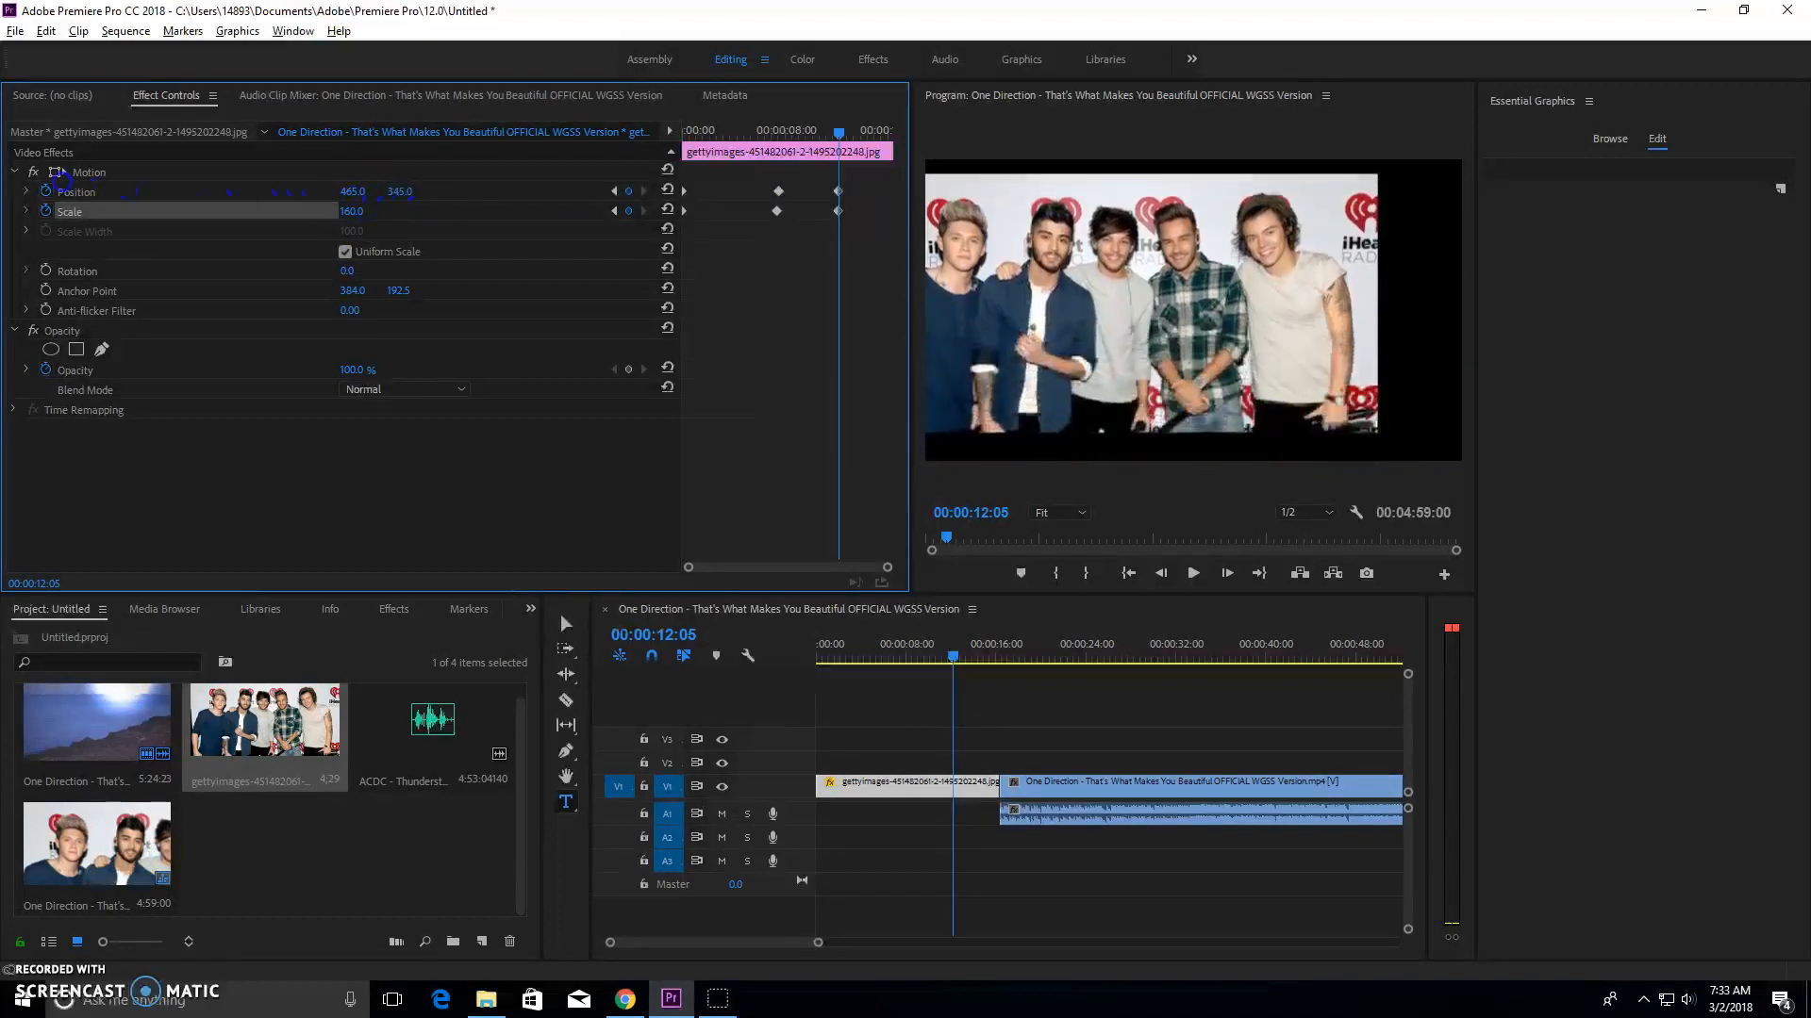
mouse_move(356, 191)
left_mouse_down()
mouse_move(534, 191)
mouse_move(366, 211)
left_mouse_up()
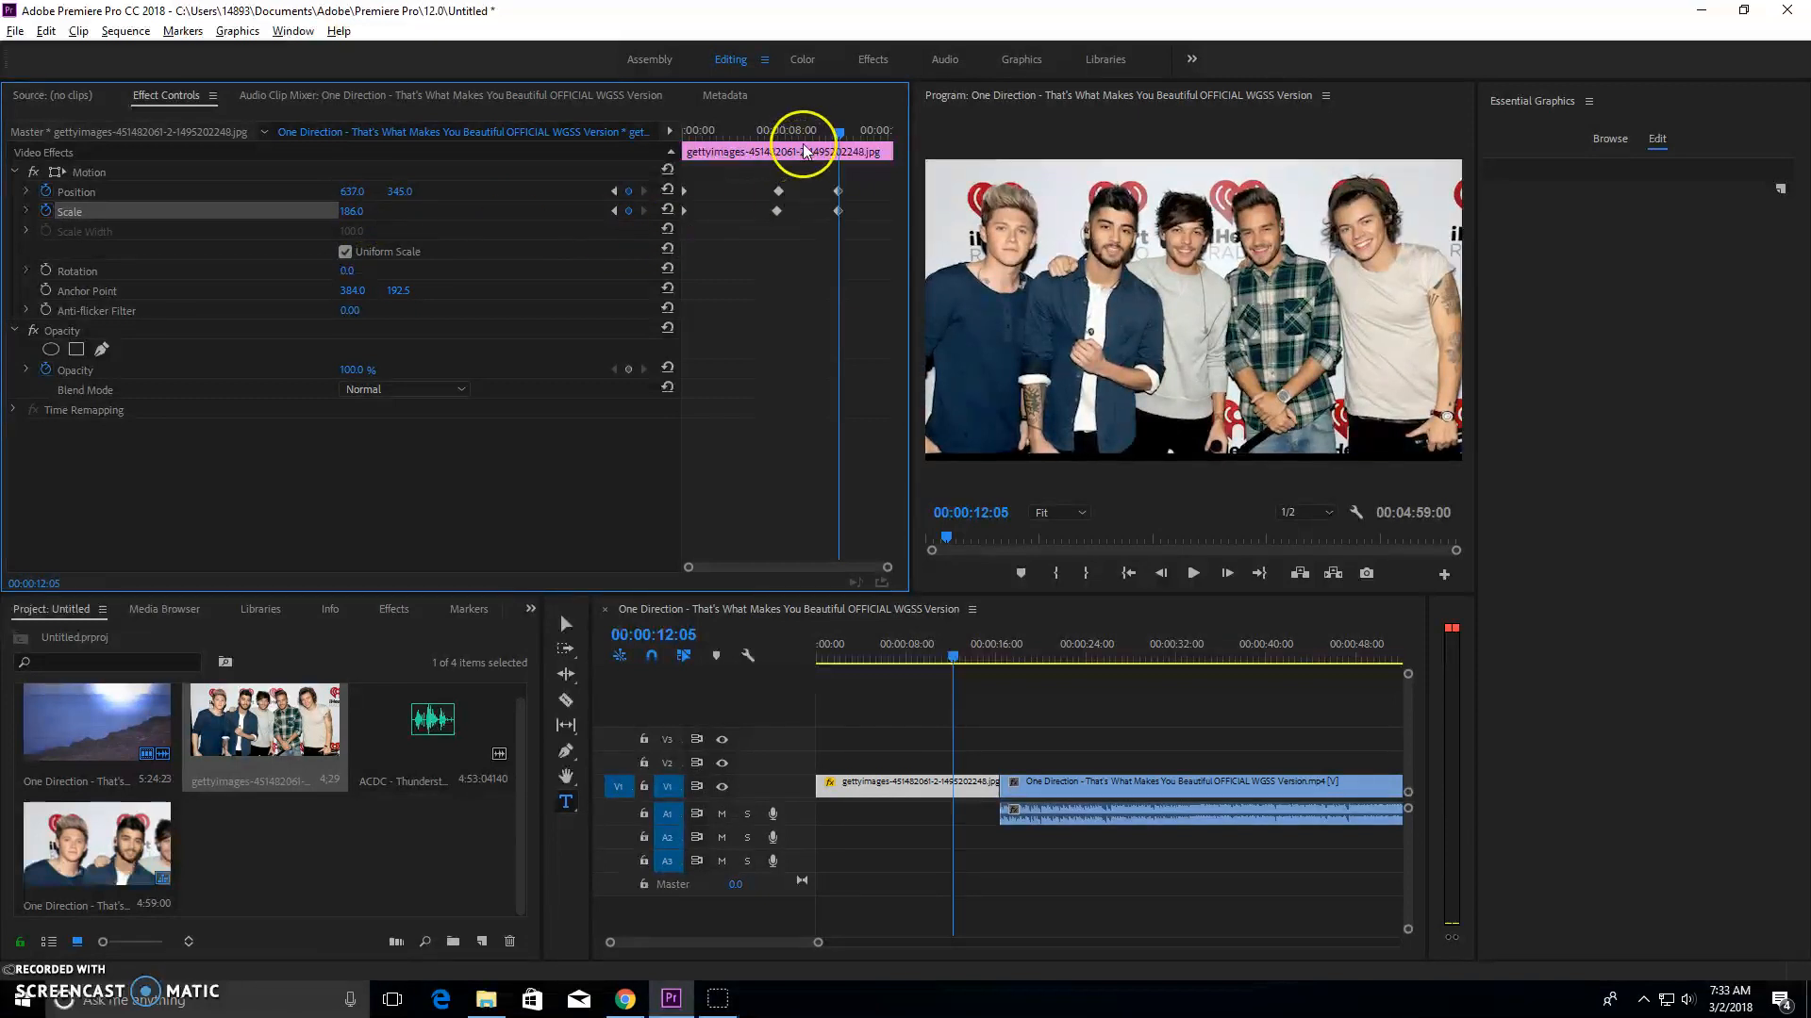
Play the sequence from the start to check the photo's pan and zoom-out, stopping after the cut to video.
left_click_drag(841, 137, 644, 132)
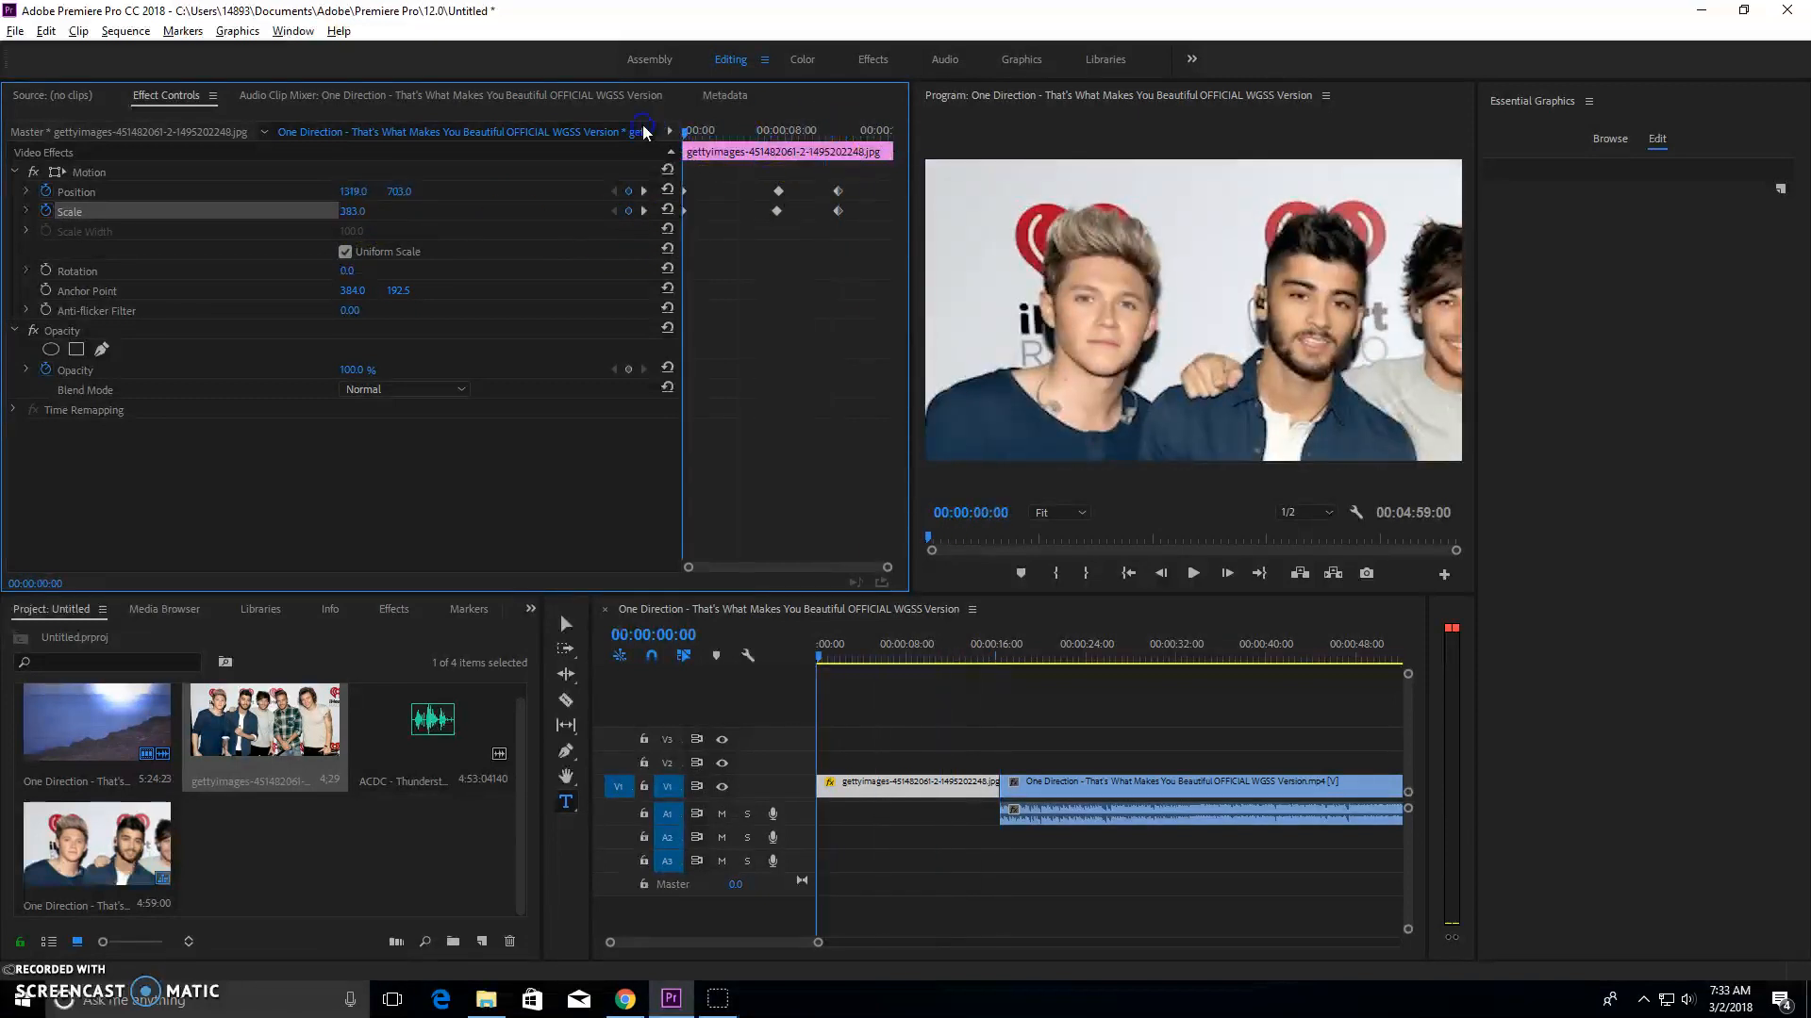
left_click(1194, 573)
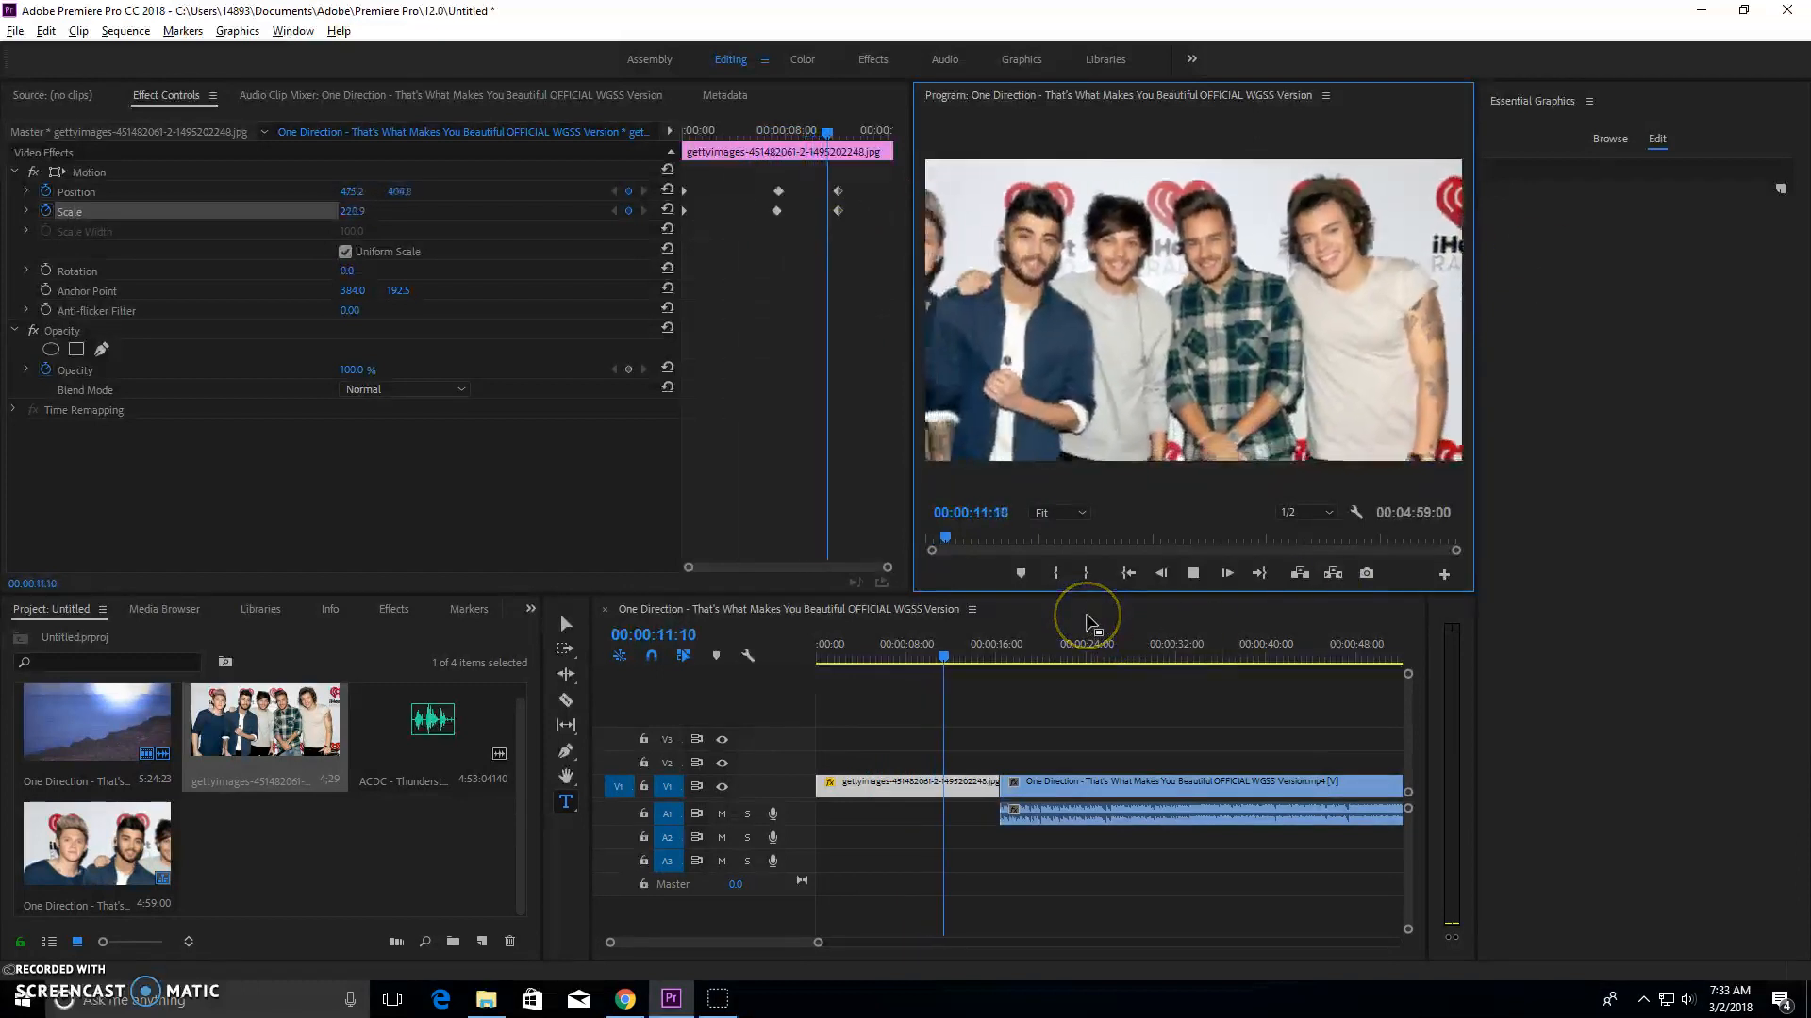
left_click(1490, 409)
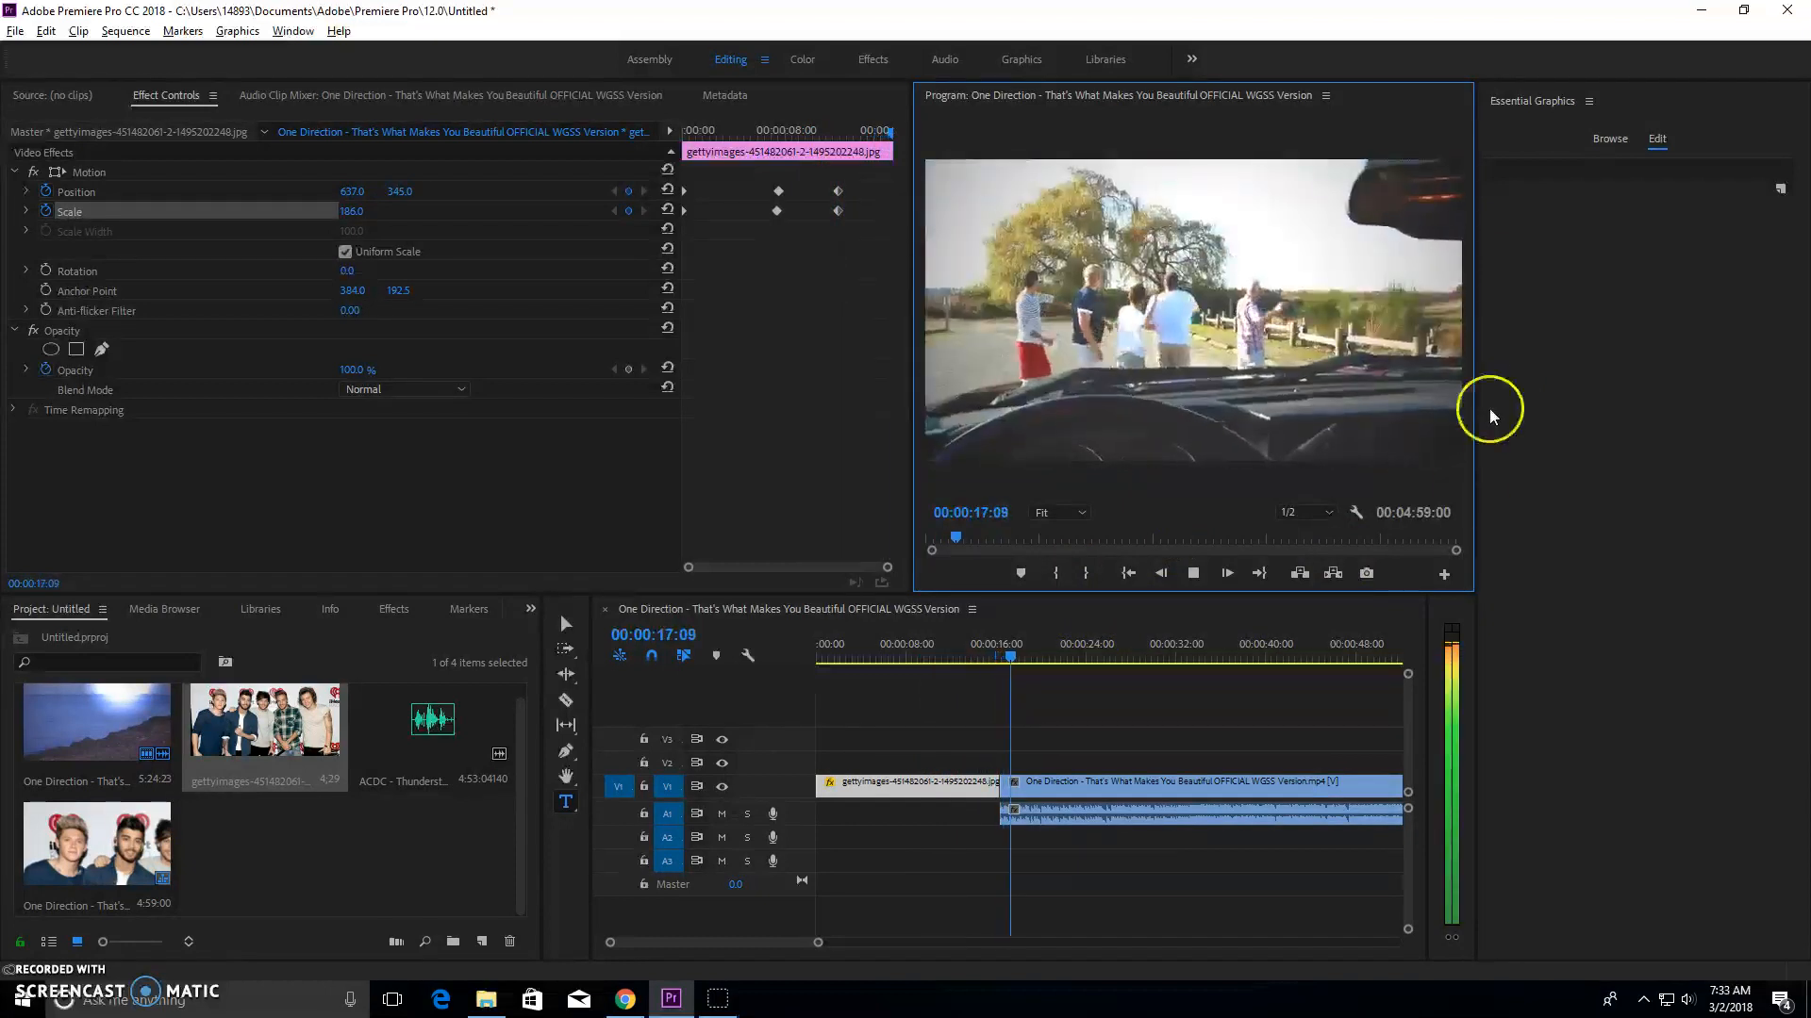
left_click(1194, 574)
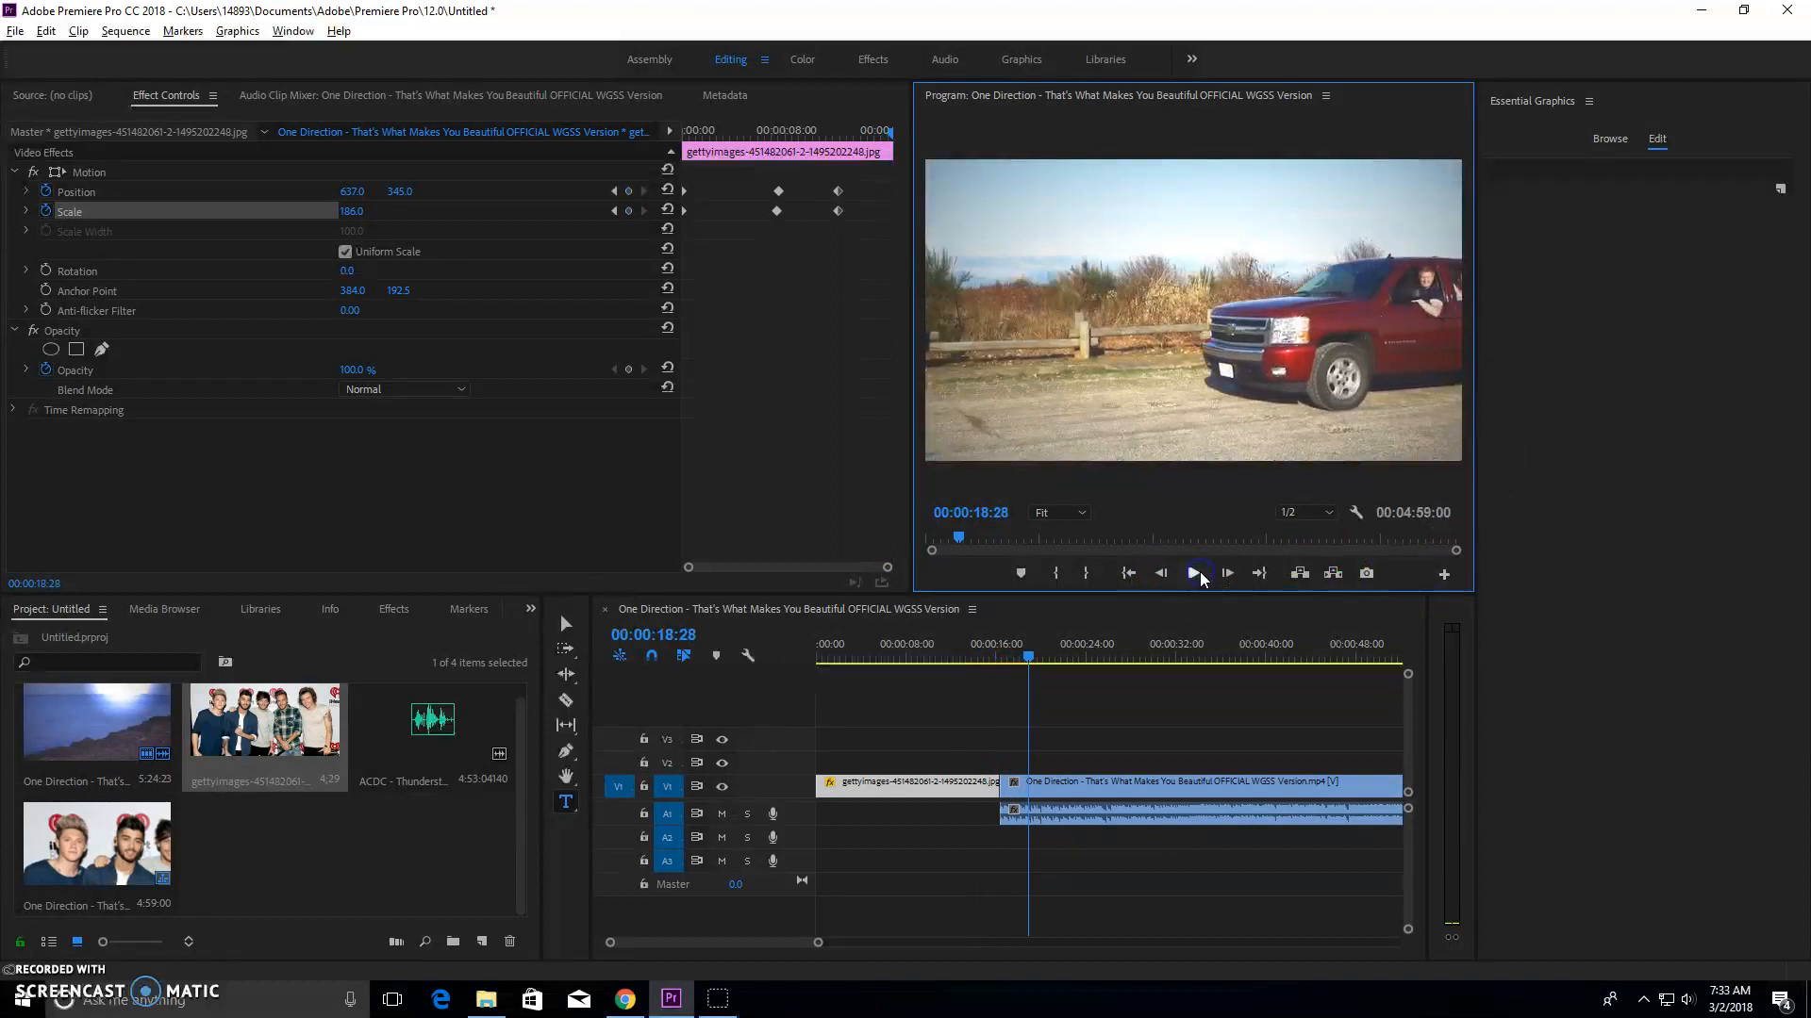
left_click(259, 764)
left_click(32, 941)
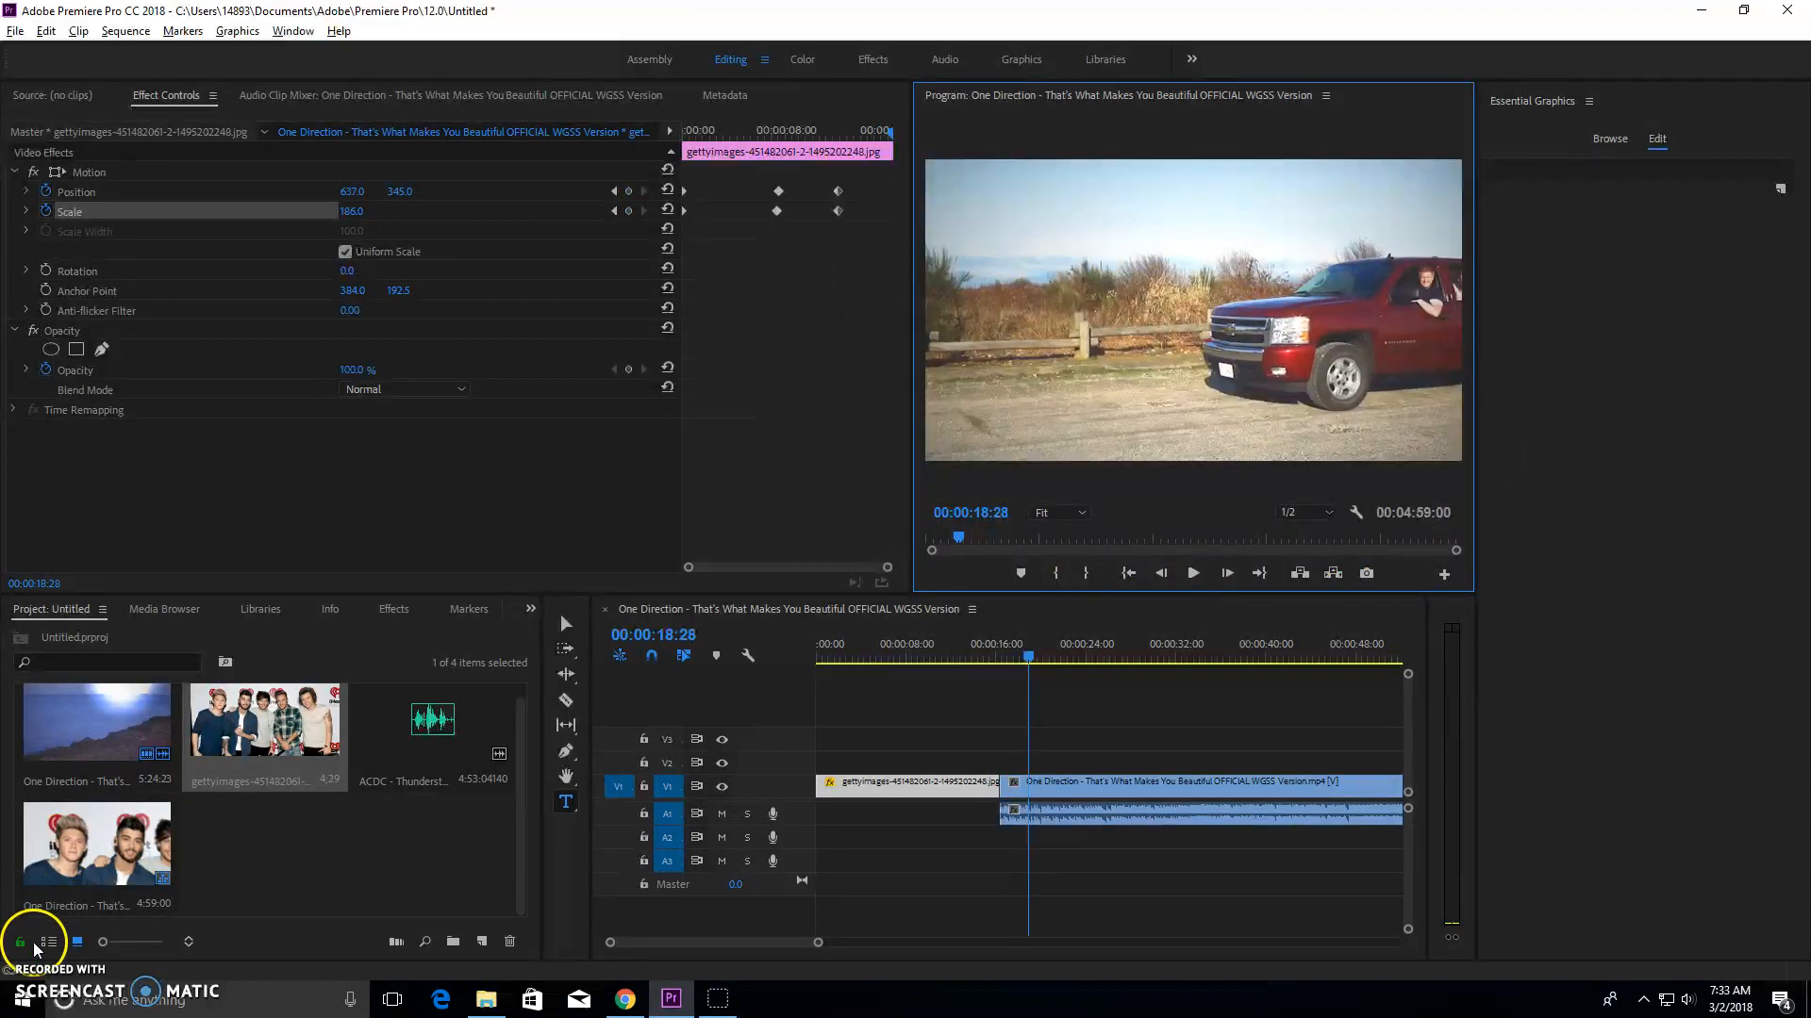